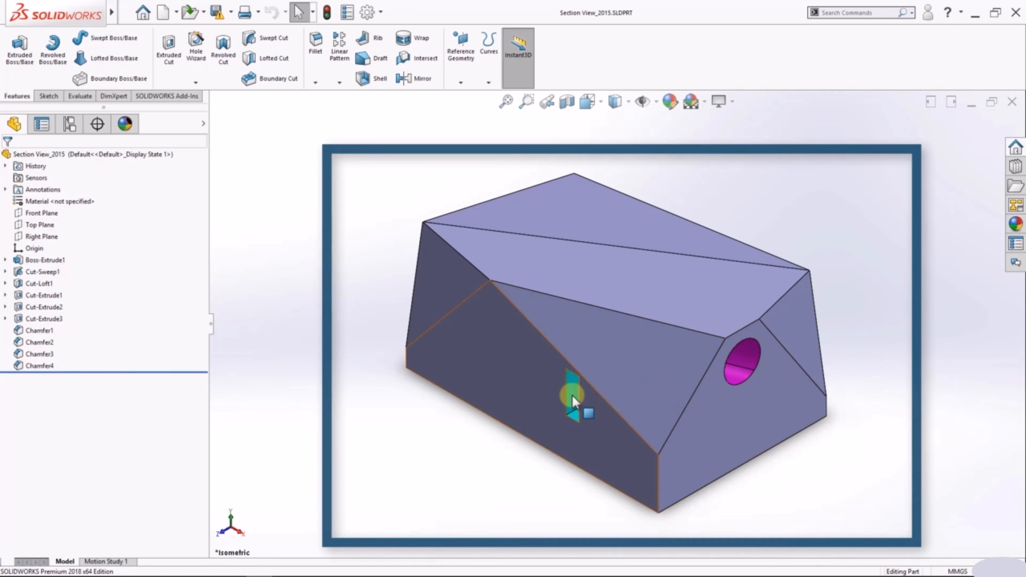
# Examine the part's interior with a planar section on the Top Plane offset to 37 mm, and cancel the section
pyautogui.moveTo(562, 389); pyautogui.dragTo(525, 425, button='middle')
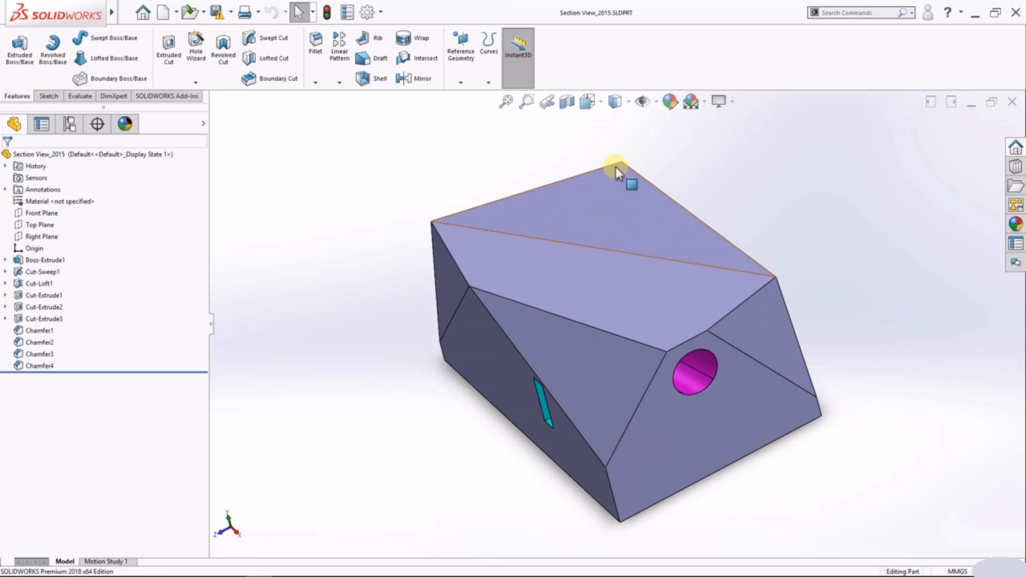
pyautogui.click(566, 113)
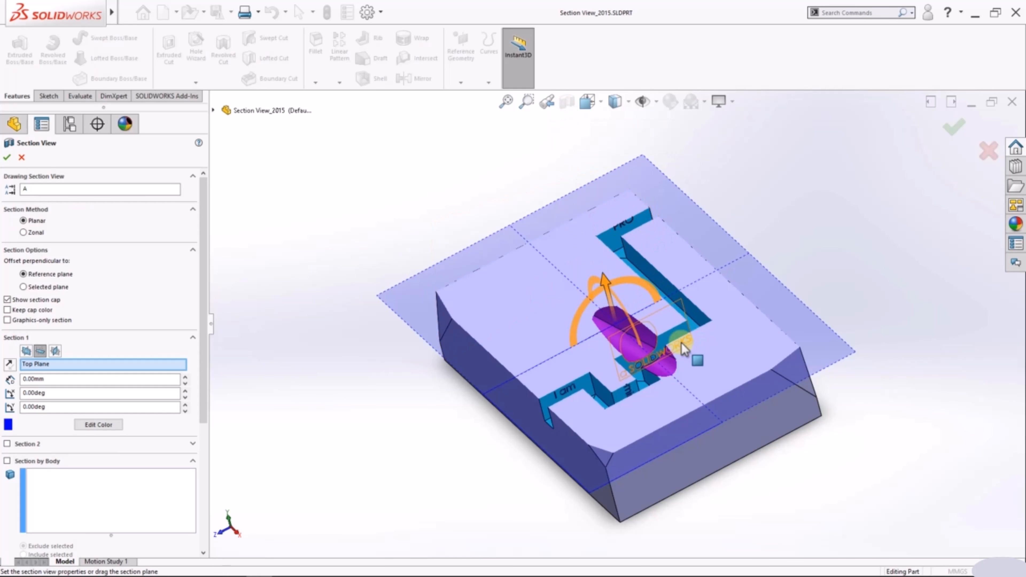
pyautogui.moveTo(608, 288); pyautogui.dragTo(588, 229)
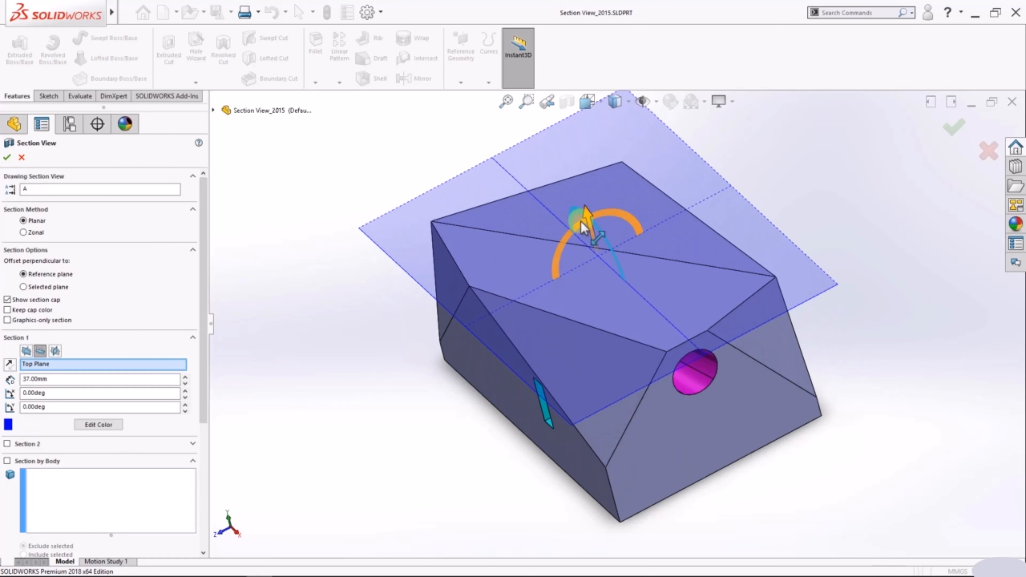
pyautogui.click(21, 158)
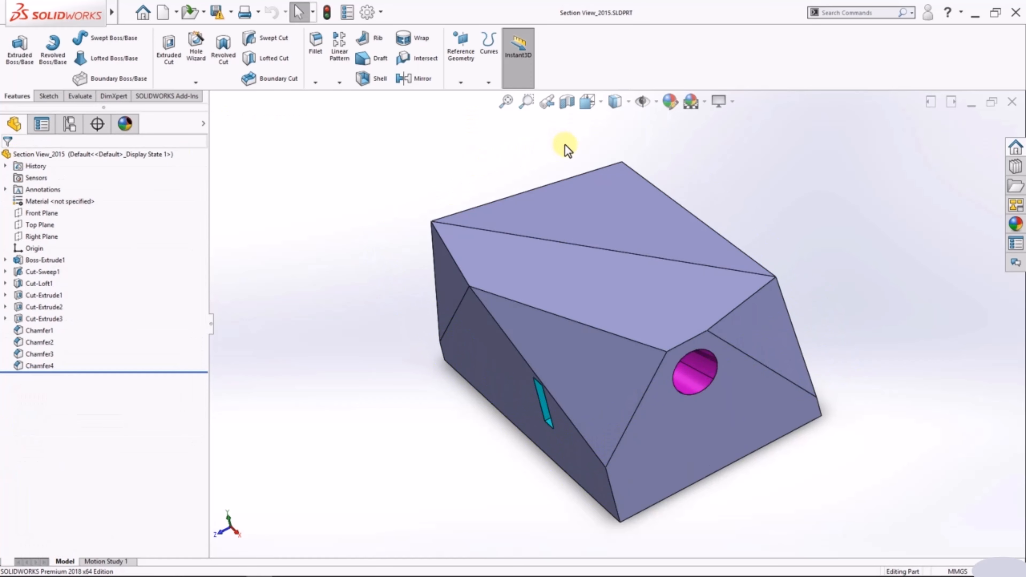
# Examine the internal cuts from the top with hidden lines visible, and restore the shaded-with-edges display
pyautogui.click(629, 106)
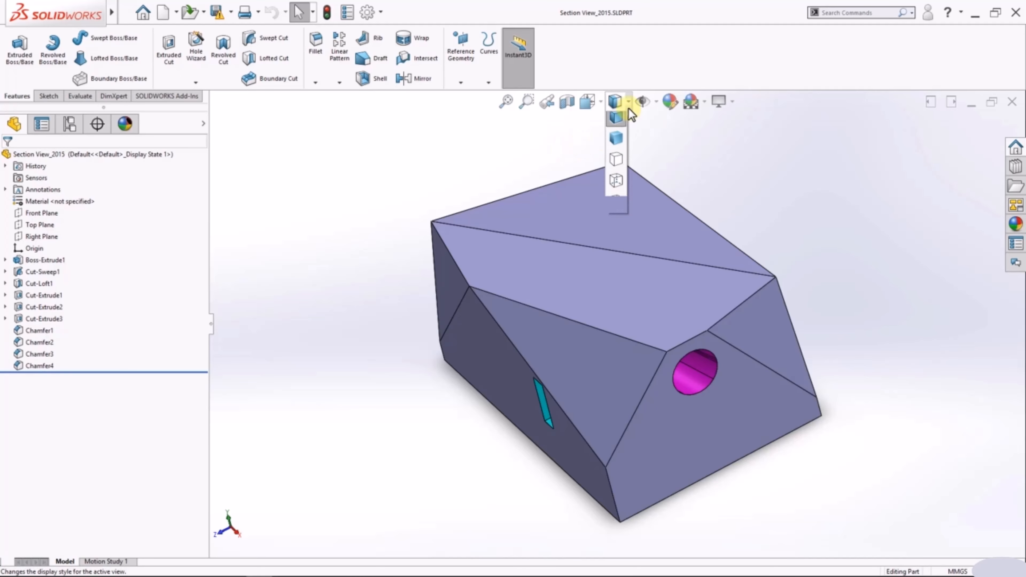
pyautogui.click(615, 188)
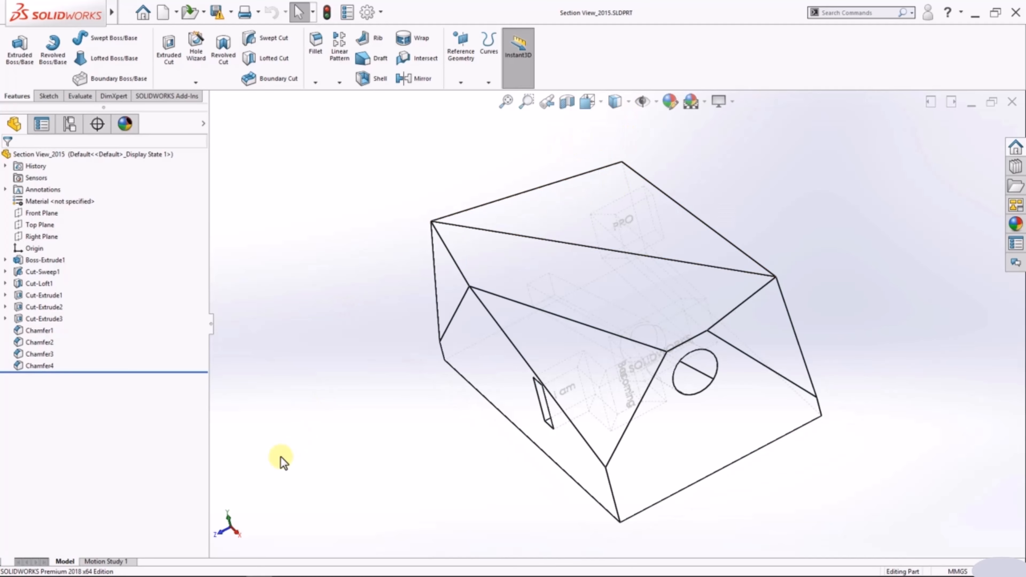
pyautogui.click(229, 521)
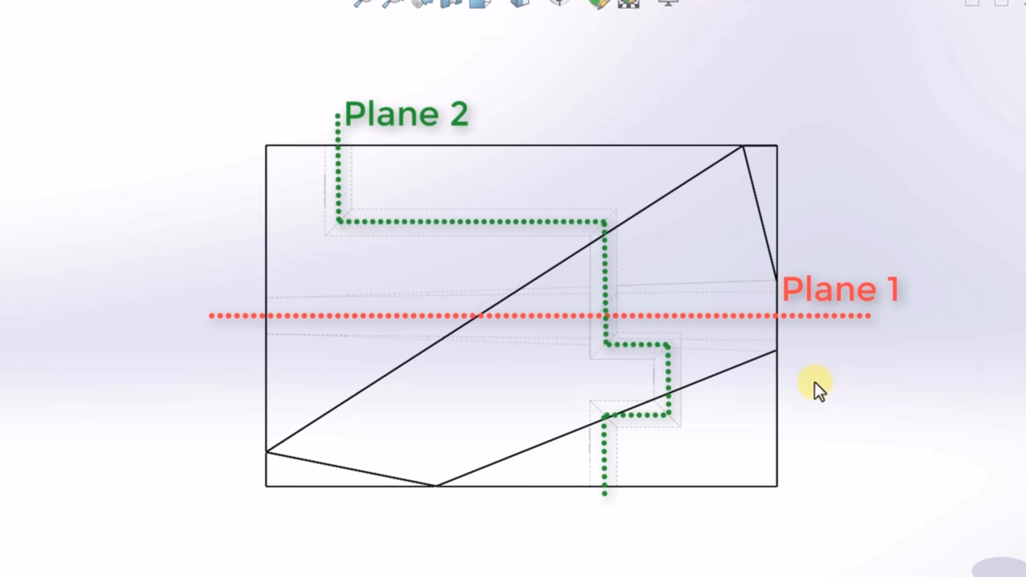
pyautogui.moveTo(928, 421); pyautogui.dragTo(856, 213, button='middle')
pyautogui.moveTo(586, 68)
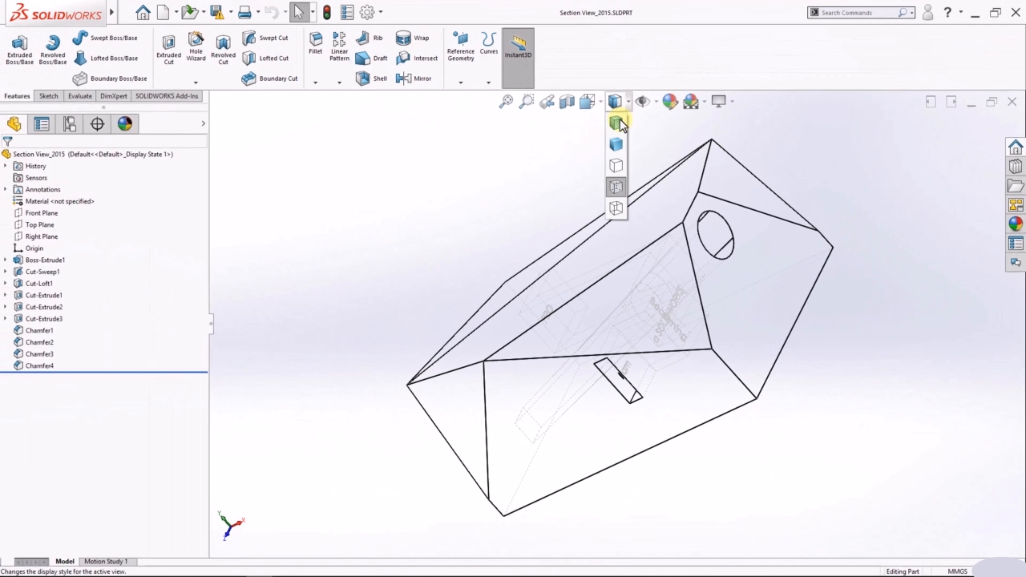
pyautogui.click(584, 90)
pyautogui.moveTo(503, 217); pyautogui.dragTo(471, 287, button='middle')
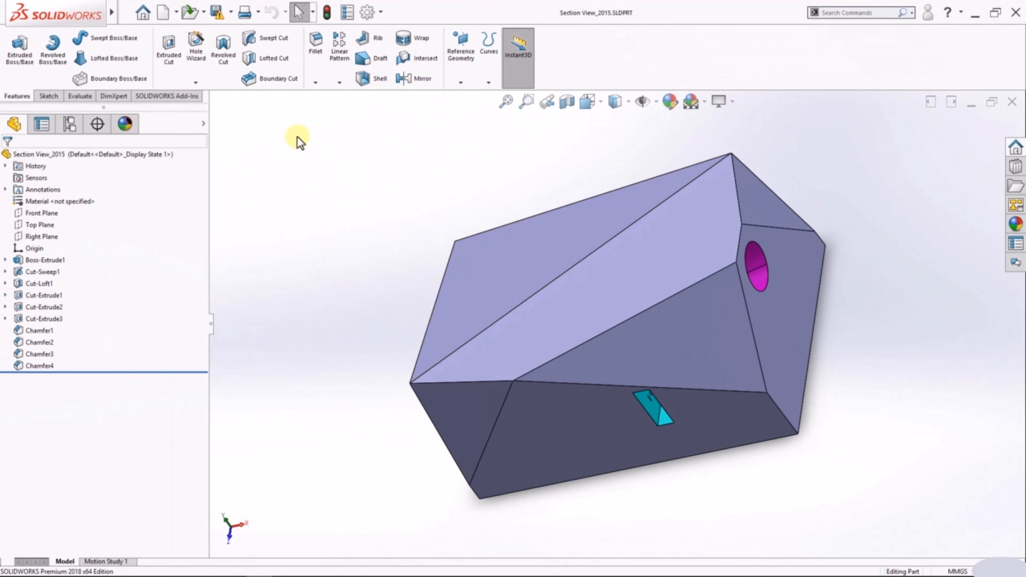
# Create a new drawing on an A (ANSI) Landscape sheet with the sheet format displayed
pyautogui.click(163, 12)
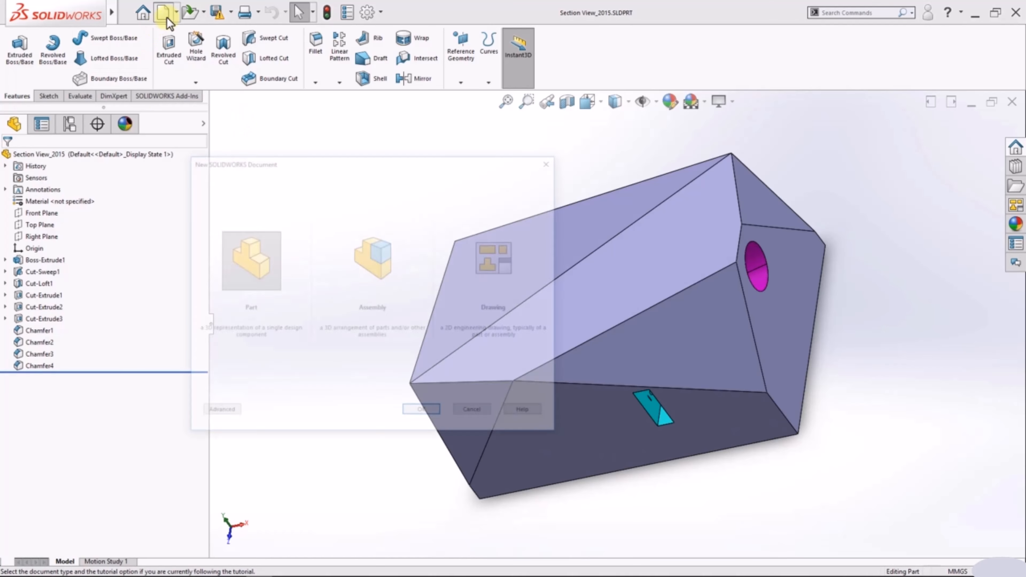
pyautogui.doubleClick(502, 261)
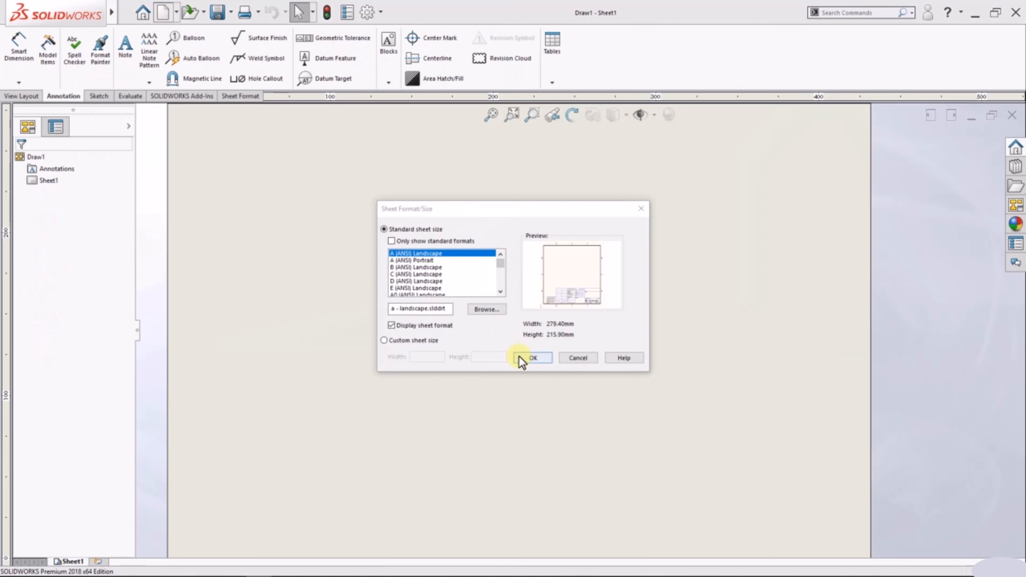
pyautogui.click(521, 358)
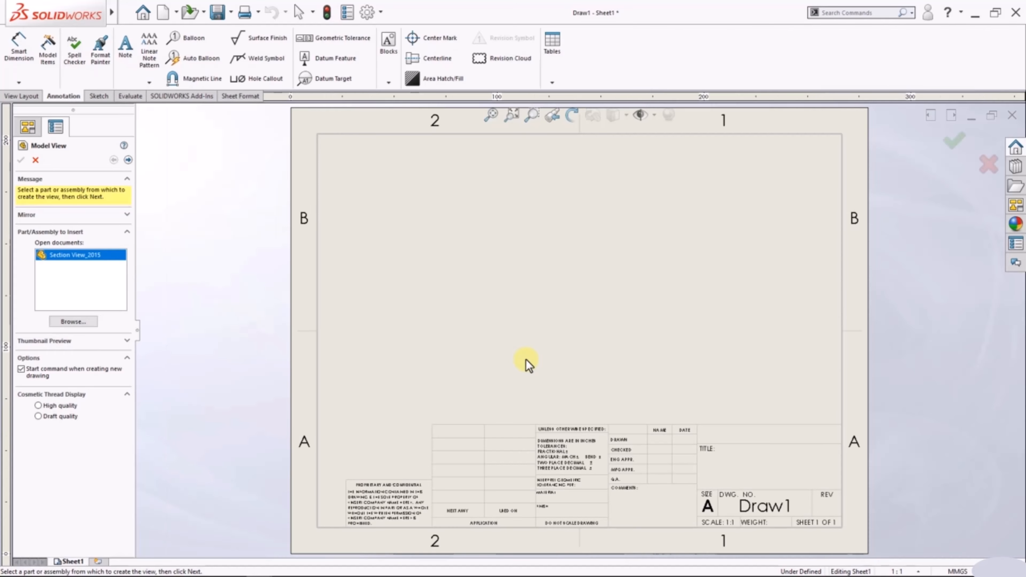
# Place the Top view of Section View_2015 on the sheet and project an isometric view to its upper right, fully inside the border
pyautogui.click(1015, 206)
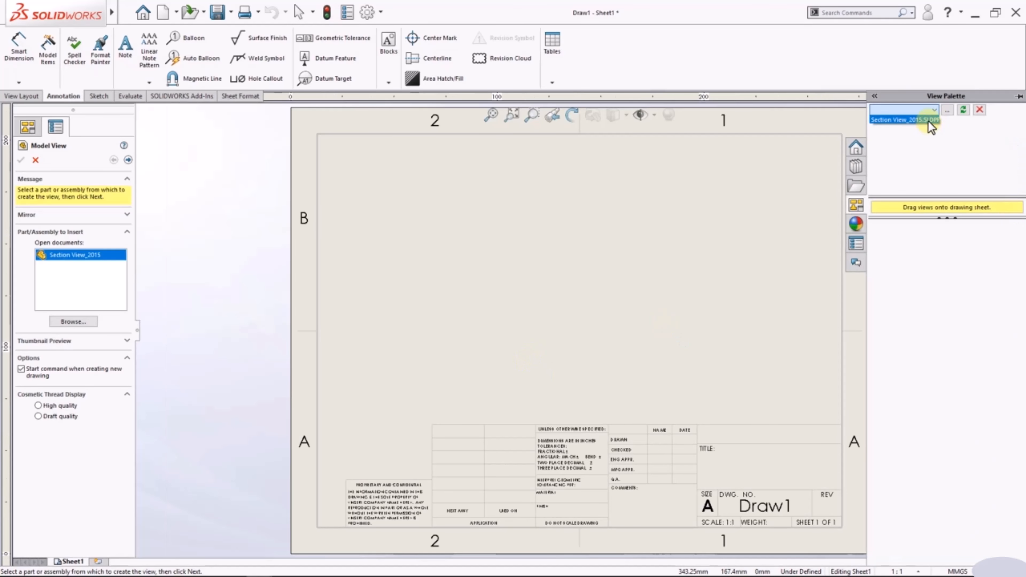
pyautogui.click(929, 120)
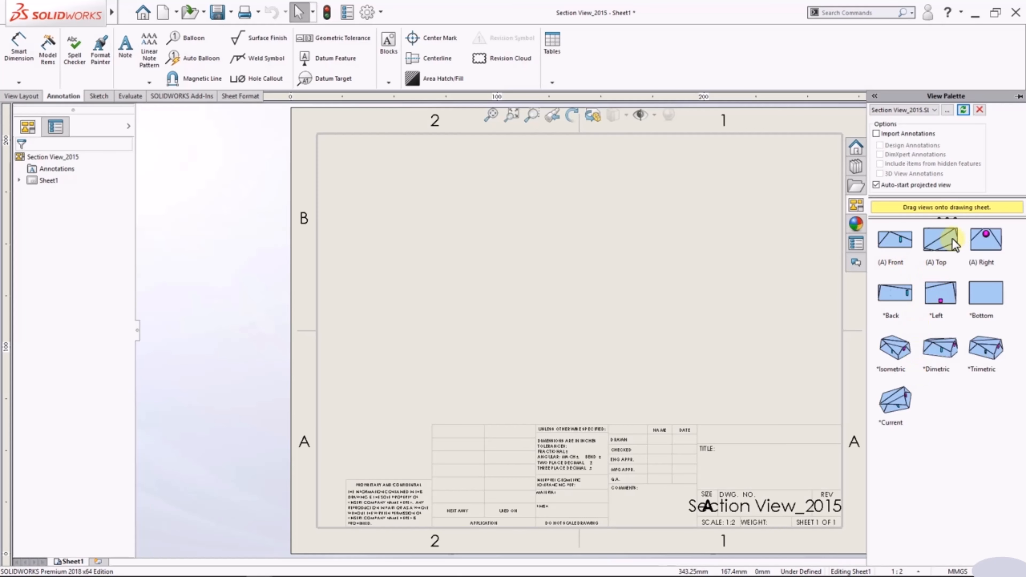
pyautogui.moveTo(955, 243); pyautogui.dragTo(517, 306)
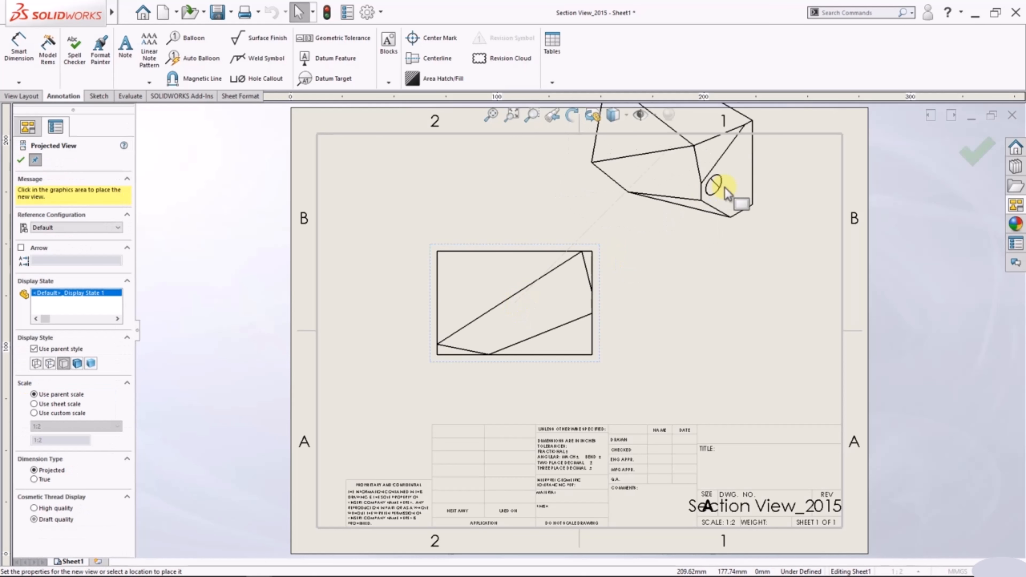
pyautogui.click(732, 205)
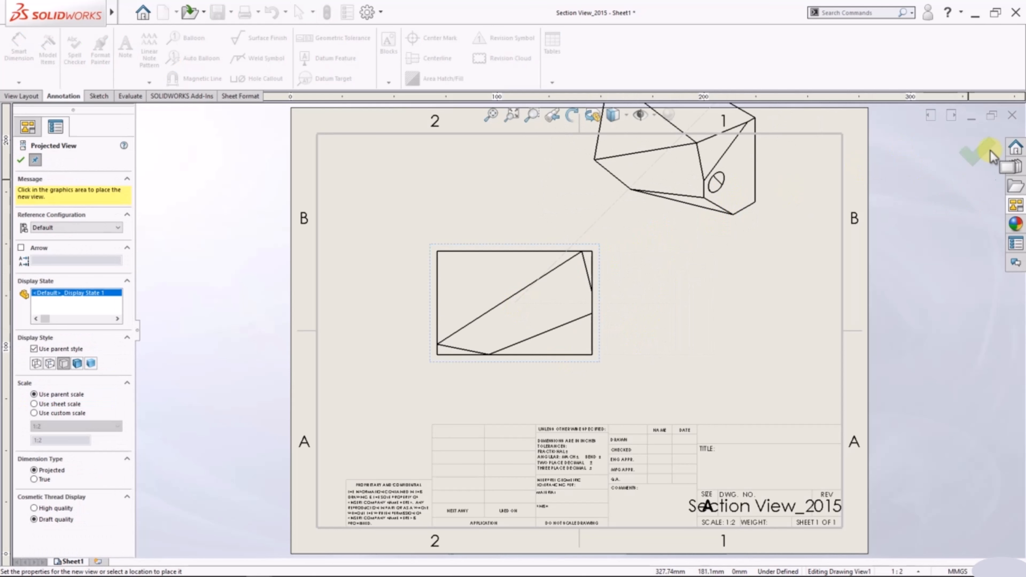
pyautogui.click(978, 151)
pyautogui.moveTo(767, 238); pyautogui.dragTo(832, 335)
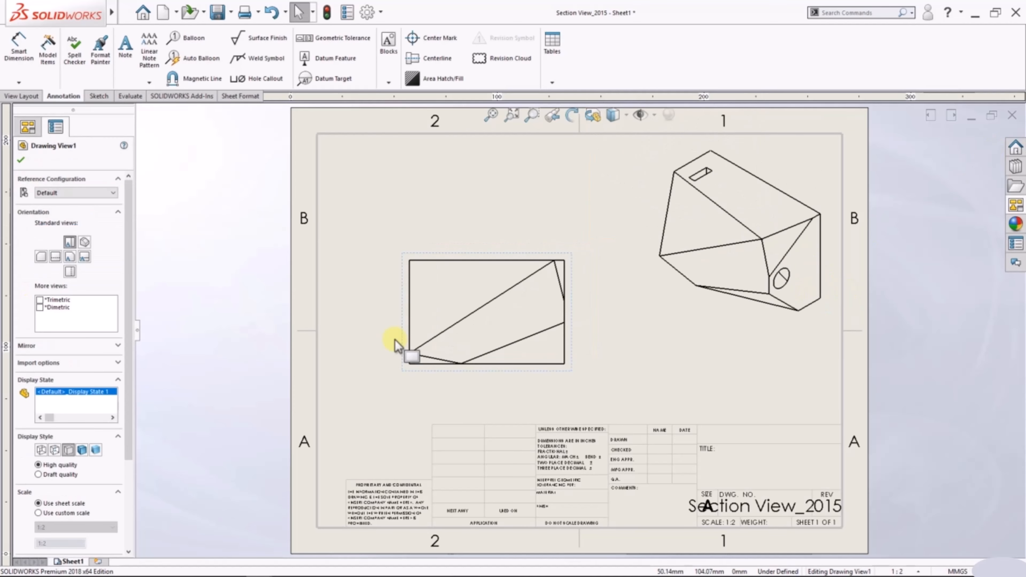
# Set the top view's display style to show hidden lines
pyautogui.click(54, 450)
pyautogui.scroll(1, 598, 330)
pyautogui.scroll(-2, 599, 329)
pyautogui.scroll(-2, 417, 315)
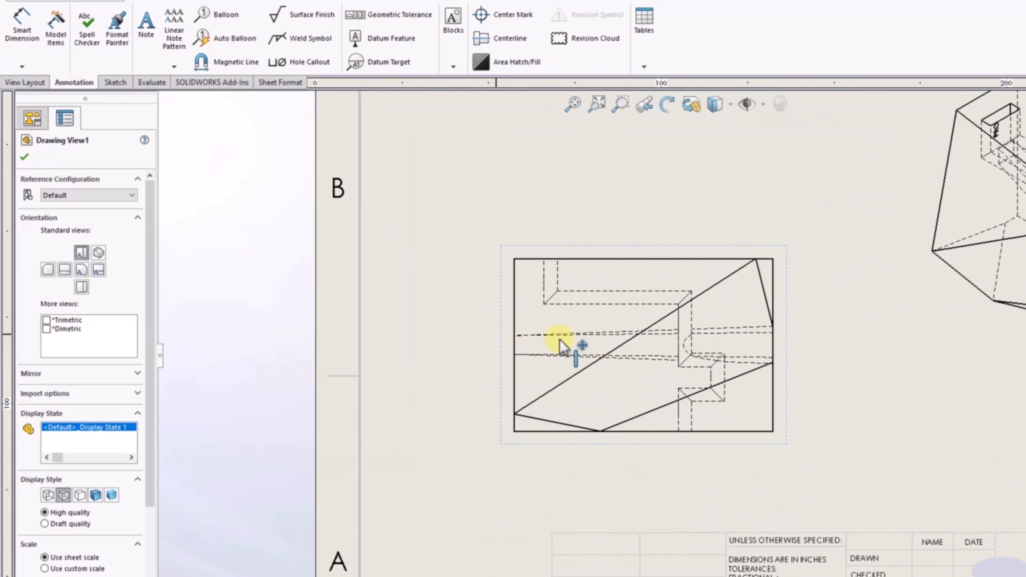
pyautogui.scroll(-1, 799, 359)
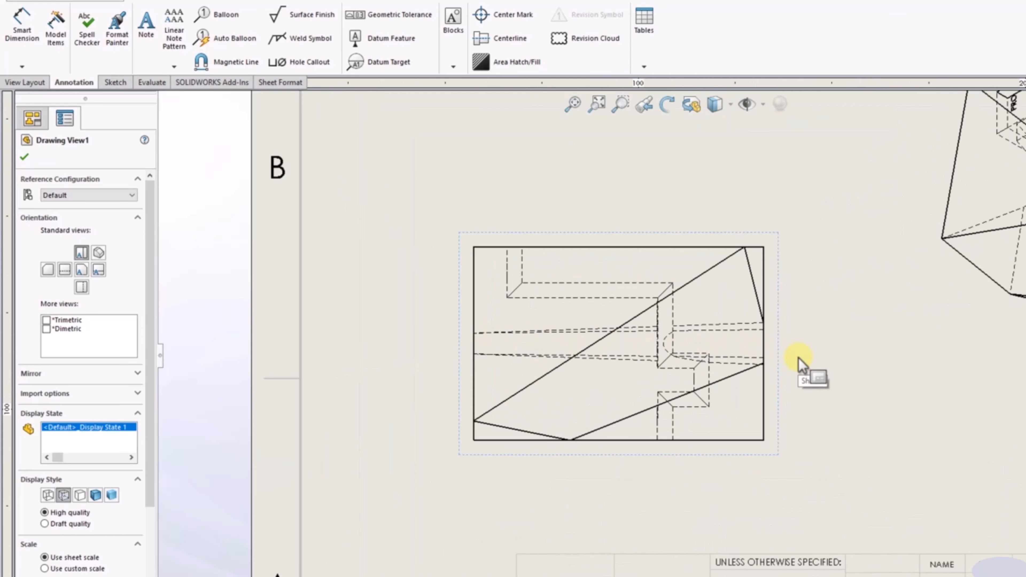
pyautogui.scroll(-1, 798, 359)
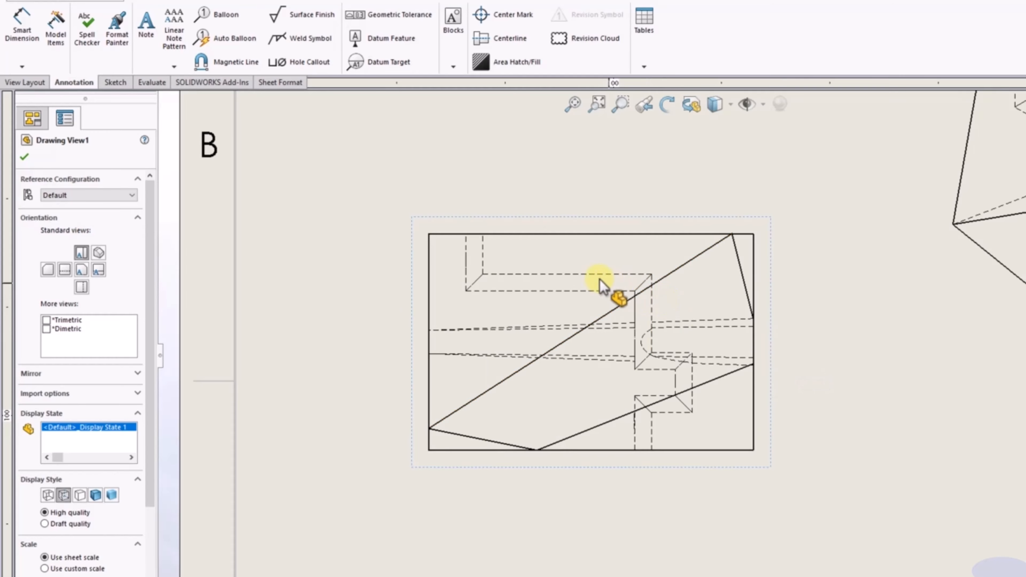
# Create a section view with a horizontal cutting line through the middle of the top view, using auto-start, and place it above
pyautogui.click(25, 82)
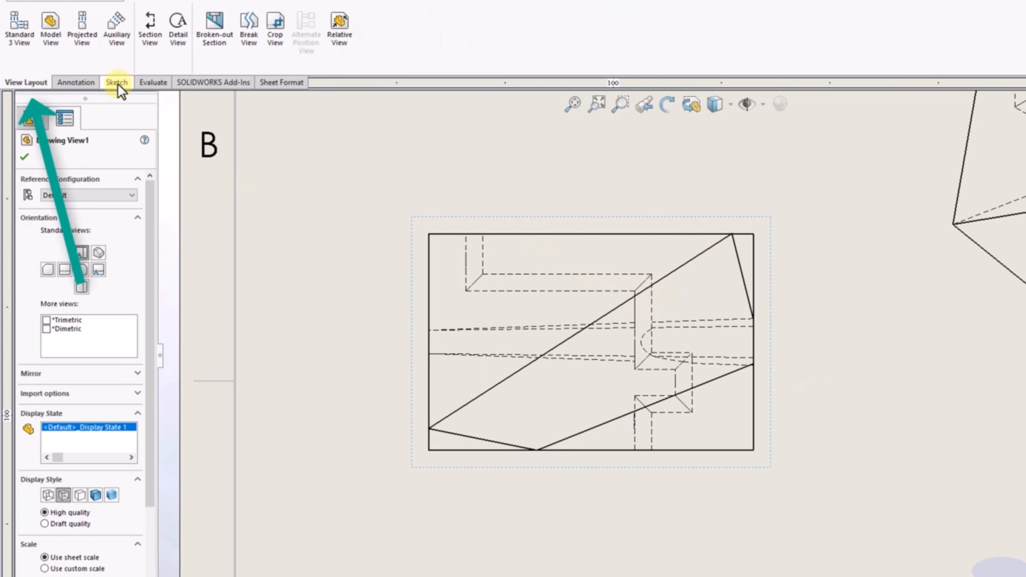
pyautogui.click(150, 28)
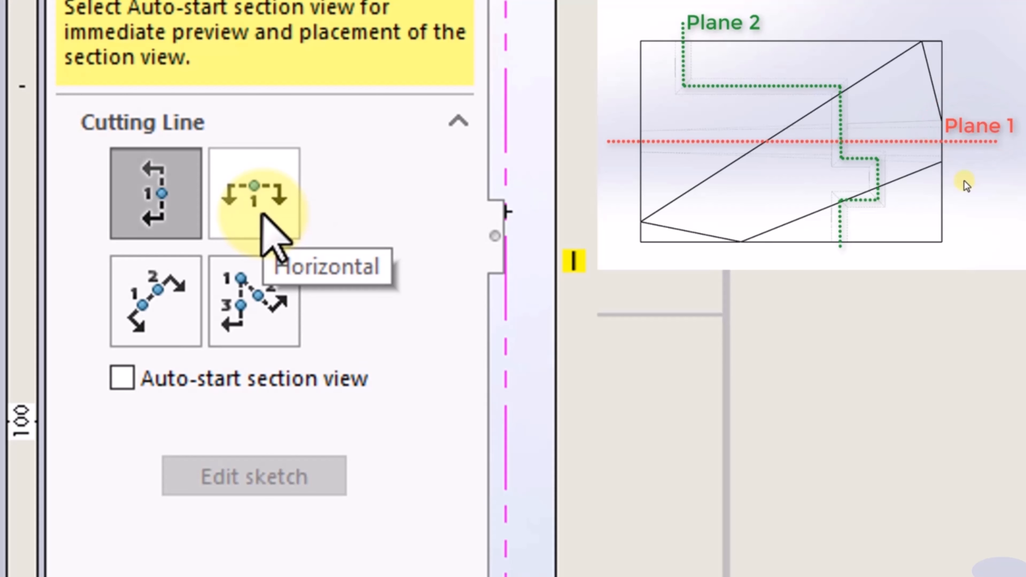
pyautogui.click(262, 215)
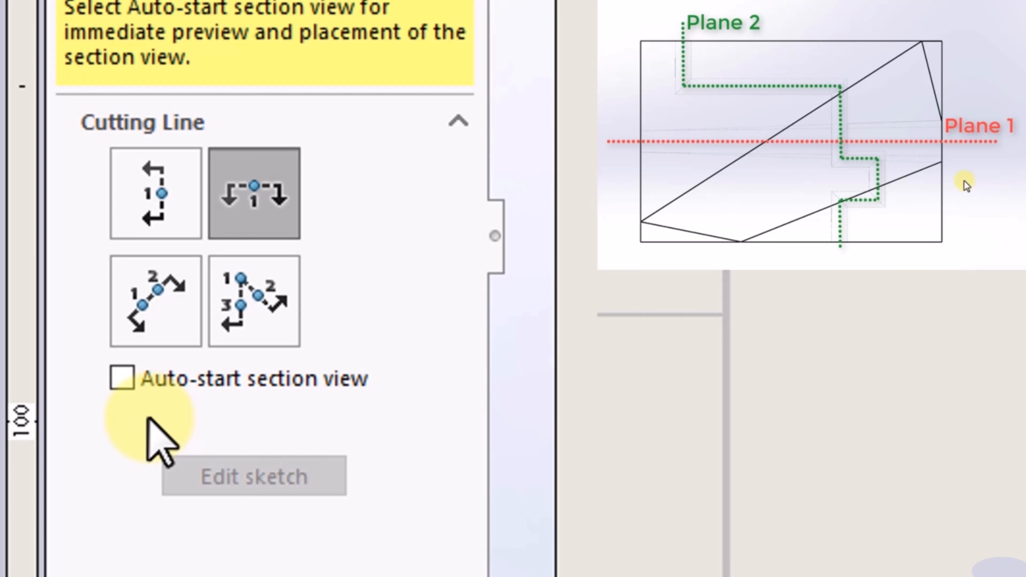
pyautogui.click(118, 378)
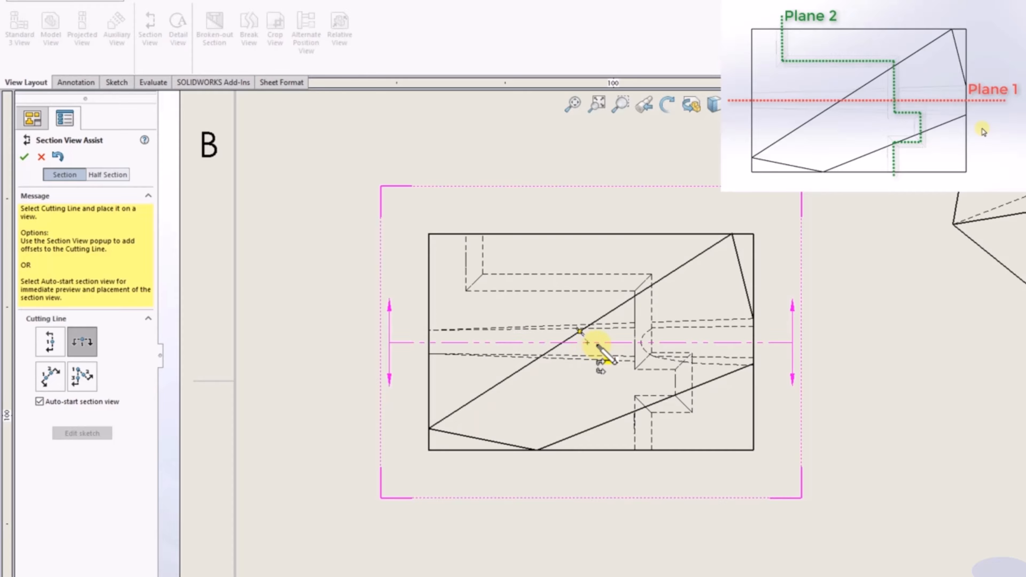
pyautogui.click(597, 343)
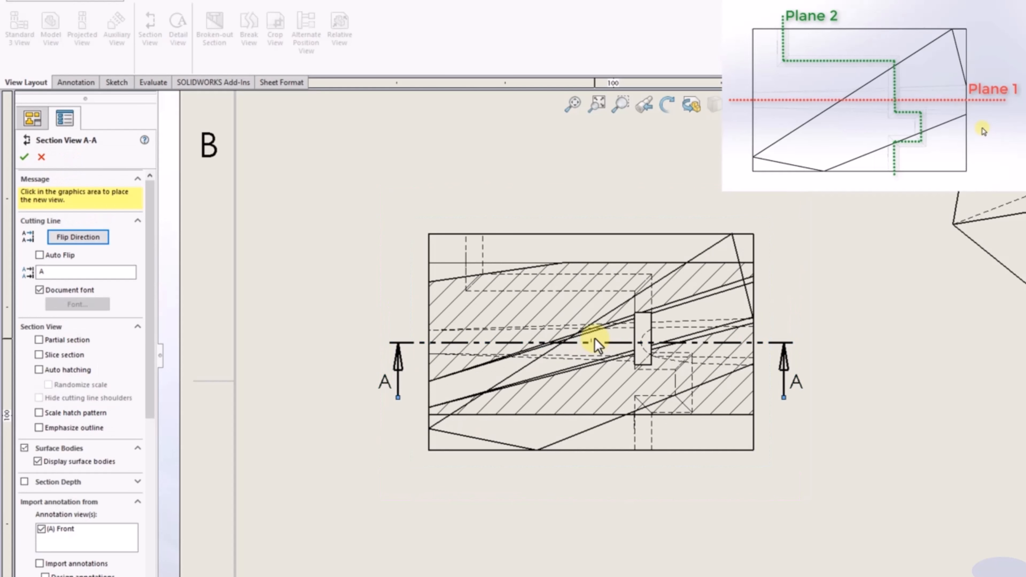
pyautogui.scroll(1, 614, 182)
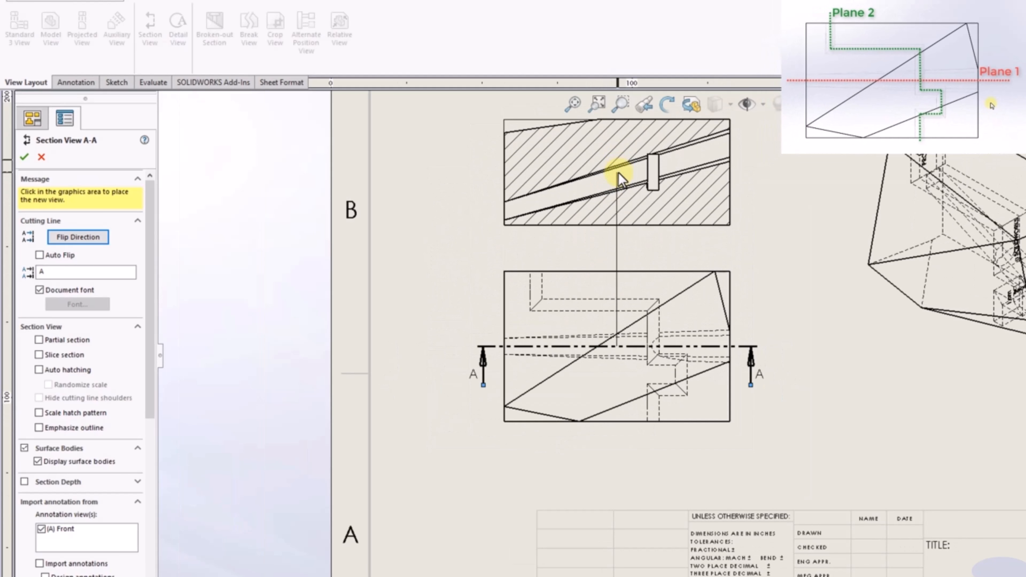
pyautogui.click(618, 173)
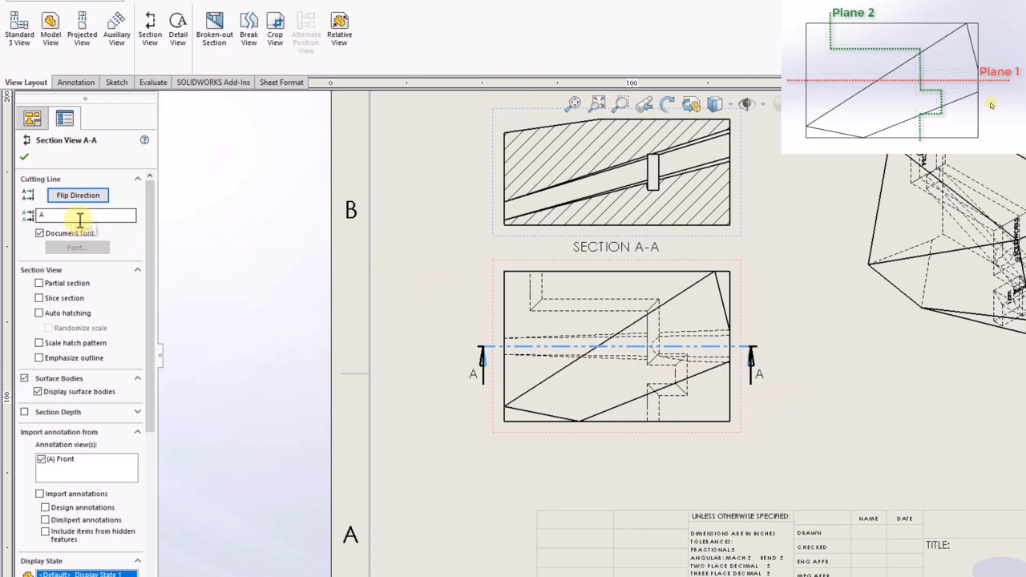
# Set the horizontal section view's cutting line label to Tea
pyautogui.moveTo(79, 220); pyautogui.dragTo(36, 222)
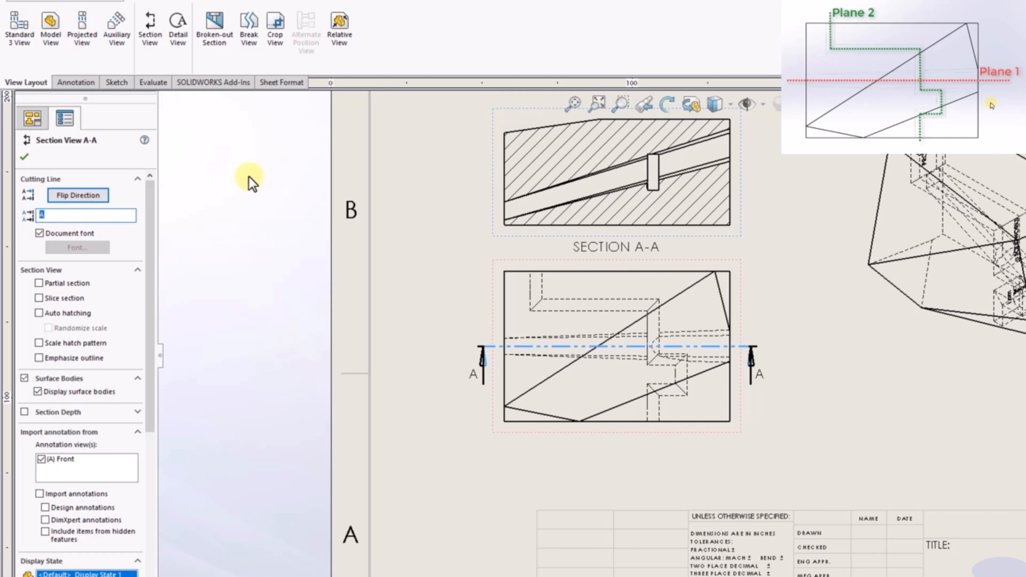
pyautogui.write('T')
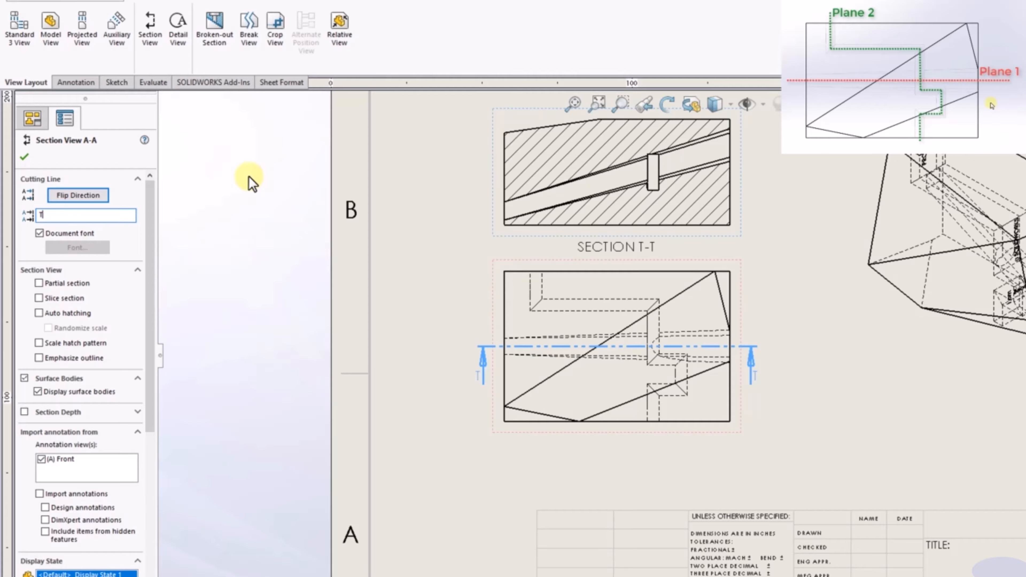
pyautogui.press('BackSpace')
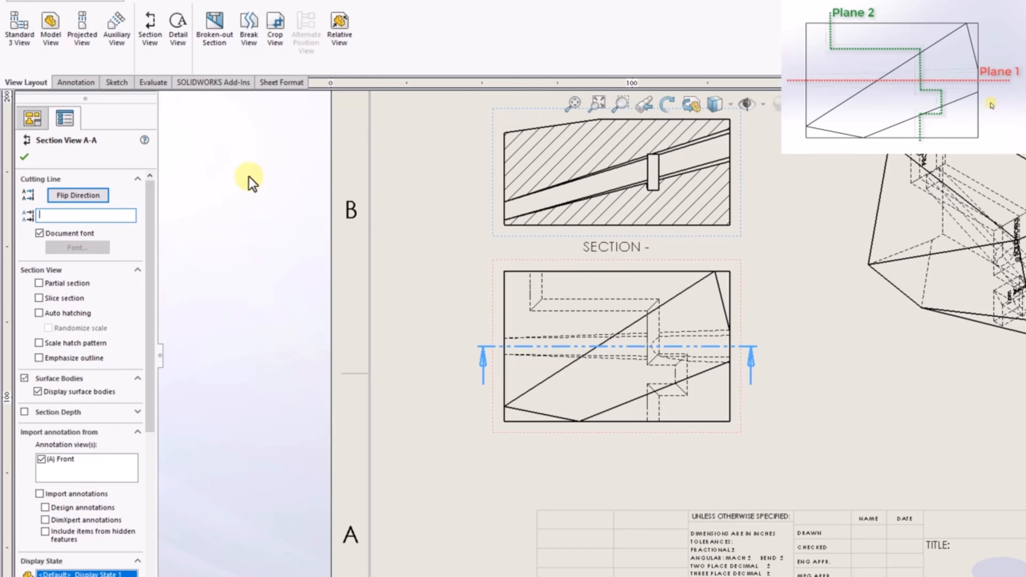
pyautogui.write('Tea')
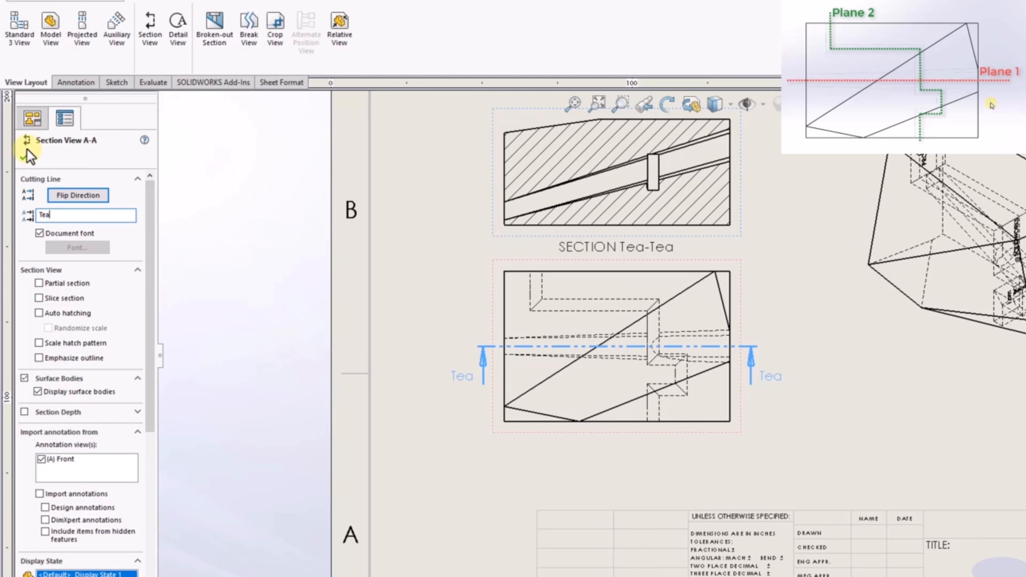
pyautogui.click(25, 157)
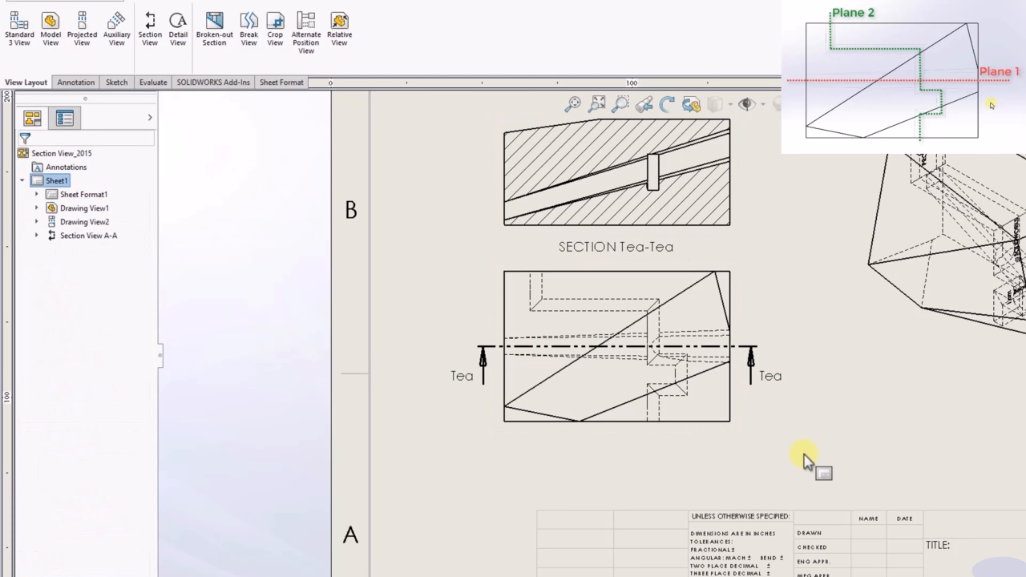
# Start a section view with auto-start off and place a vertical cutting line along the centre of the top view's vertical hidden channel
pyautogui.scroll(-2, 752, 364)
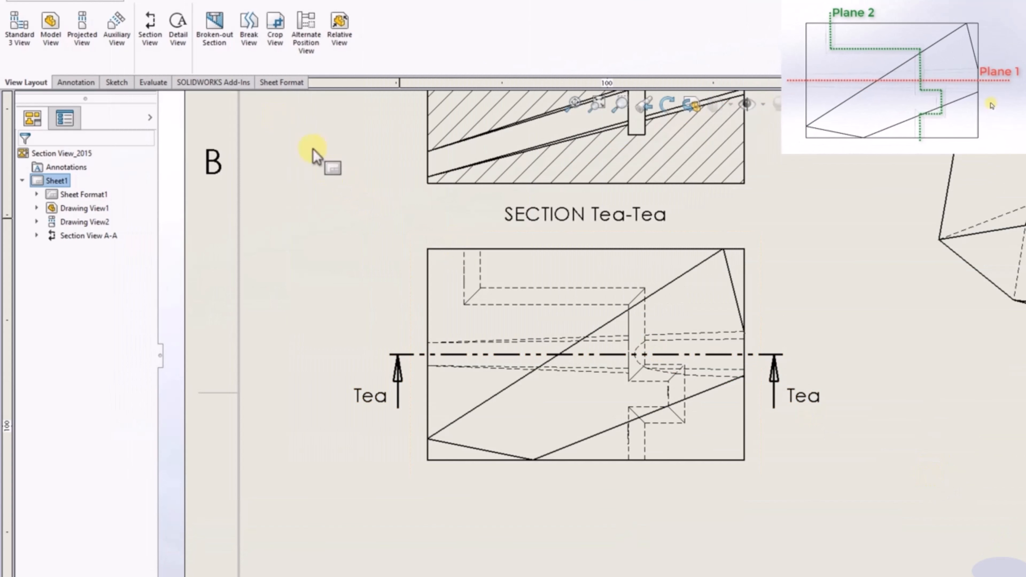
pyautogui.click(147, 29)
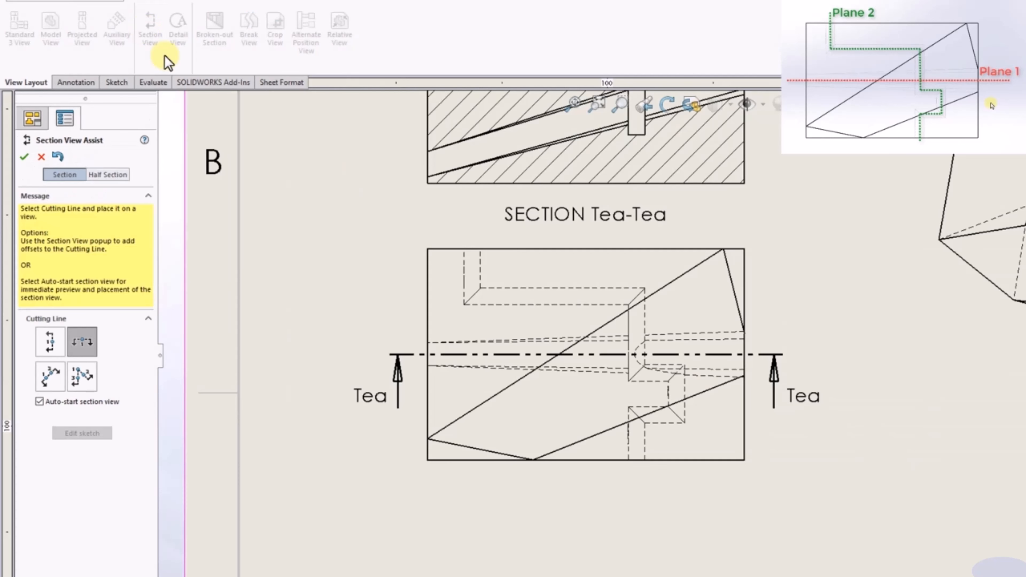
pyautogui.click(48, 343)
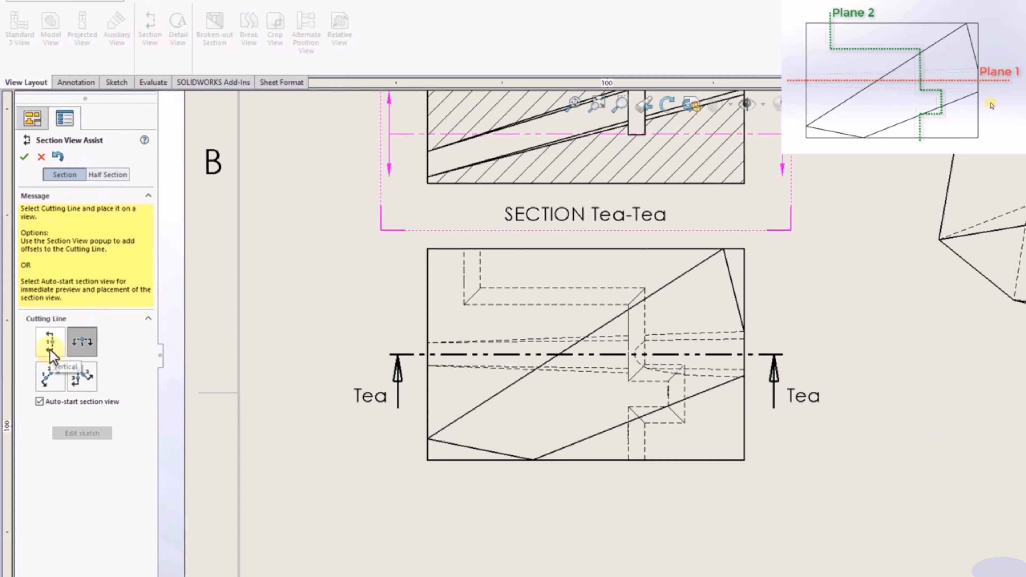
pyautogui.click(40, 402)
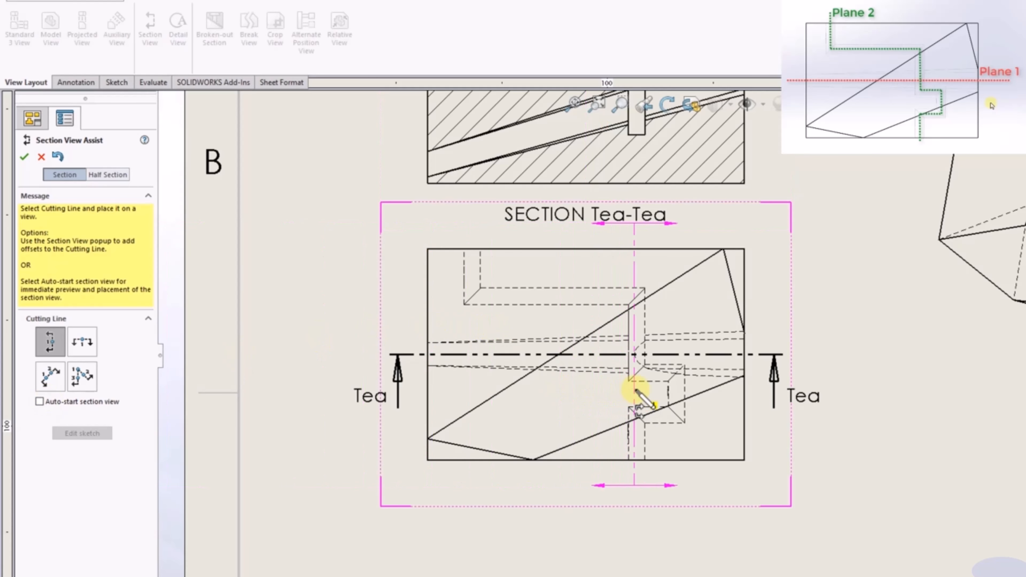
pyautogui.scroll(-1, 638, 388)
pyautogui.scroll(-2, 646, 376)
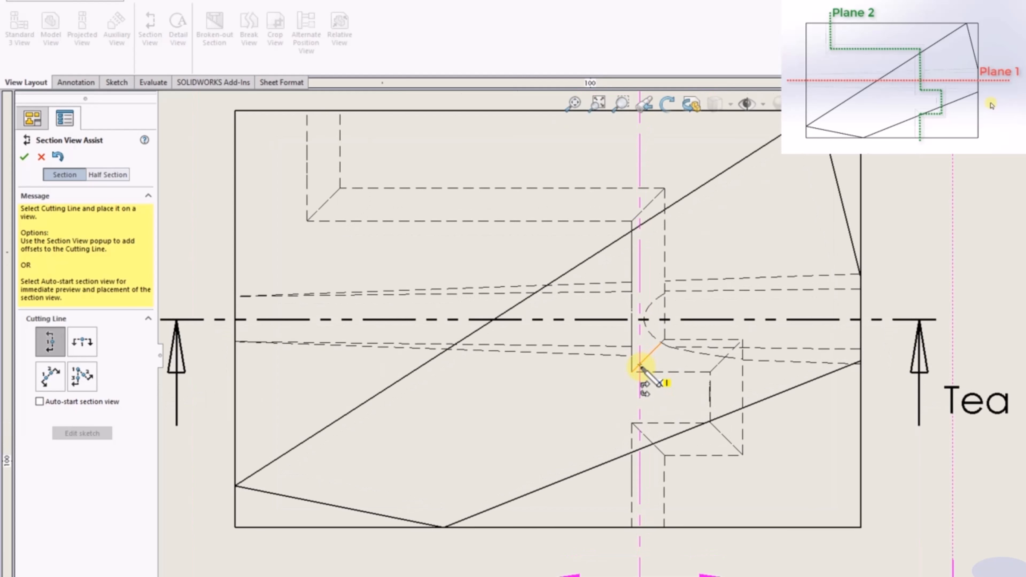
pyautogui.scroll(1, 649, 368)
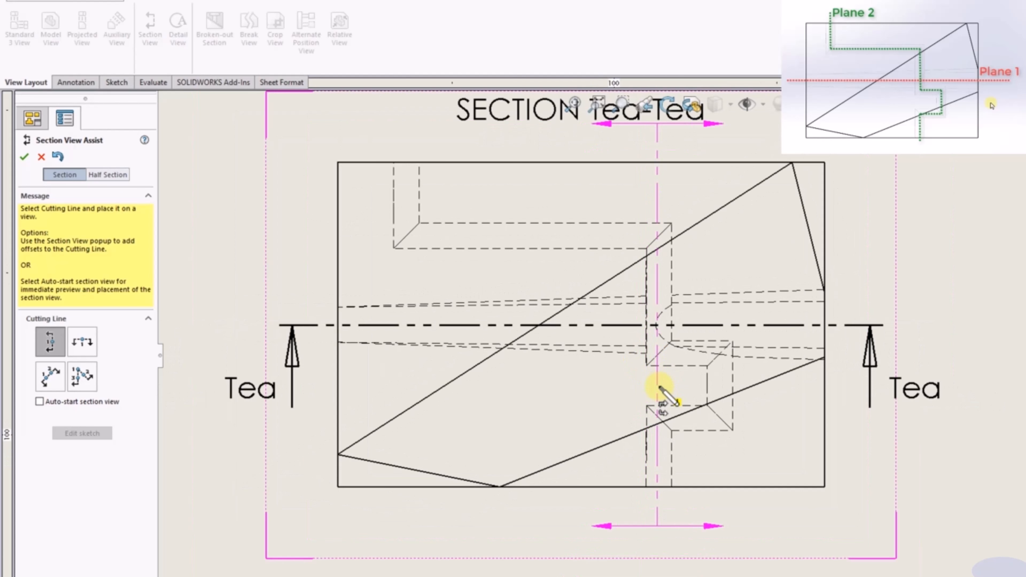
pyautogui.click(658, 388)
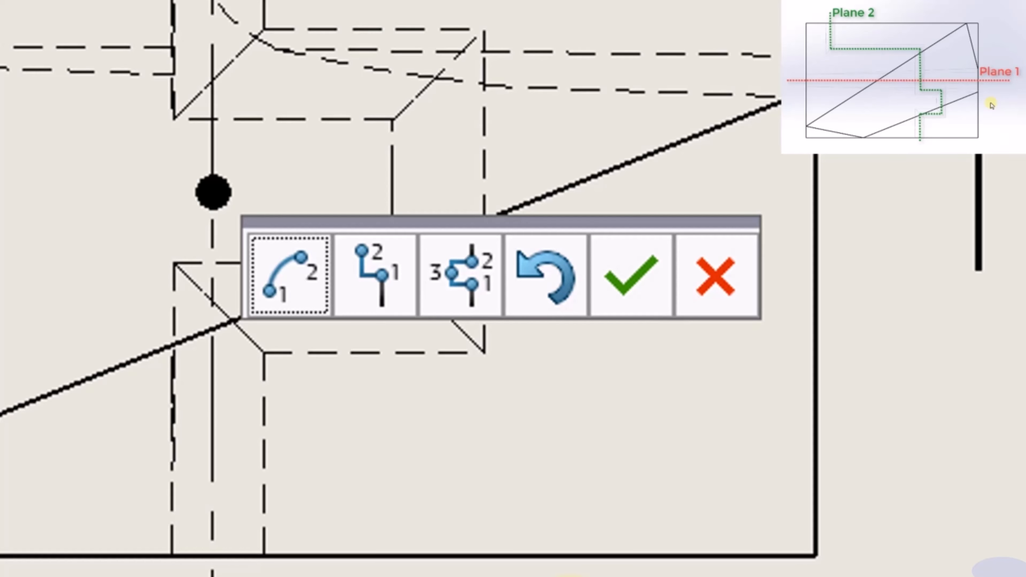
# Add a notch offset to the cutting line so it follows the centre of the rectangular jog in the hidden channel's lower part
pyautogui.click(451, 291)
pyautogui.scroll(-3, 453, 289)
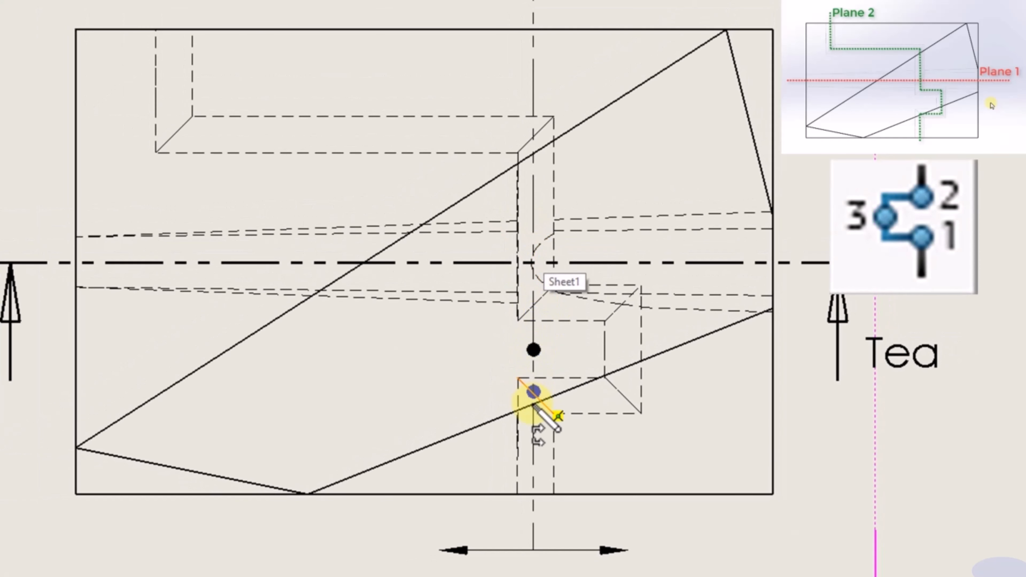
pyautogui.click(534, 395)
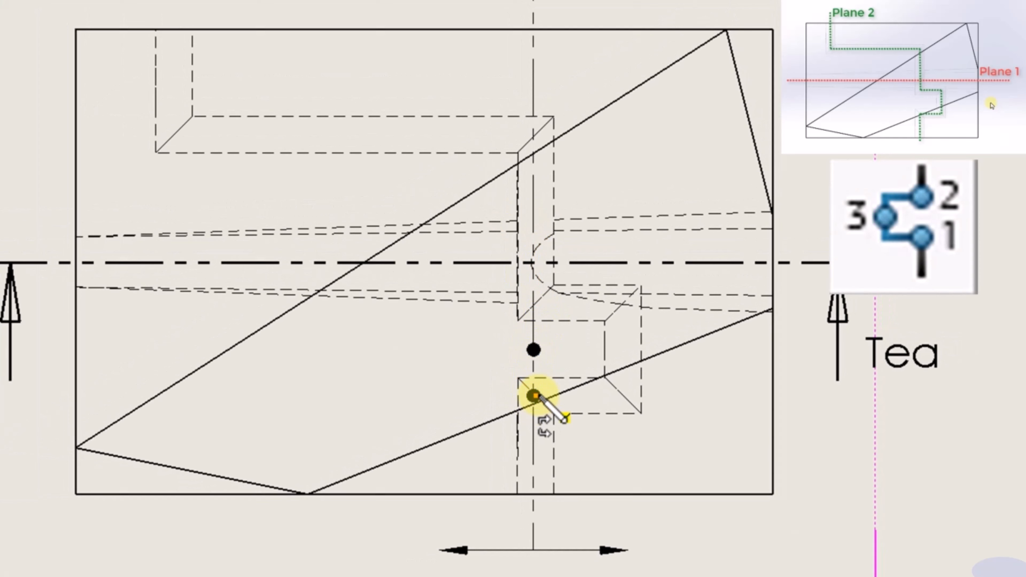
pyautogui.click(534, 300)
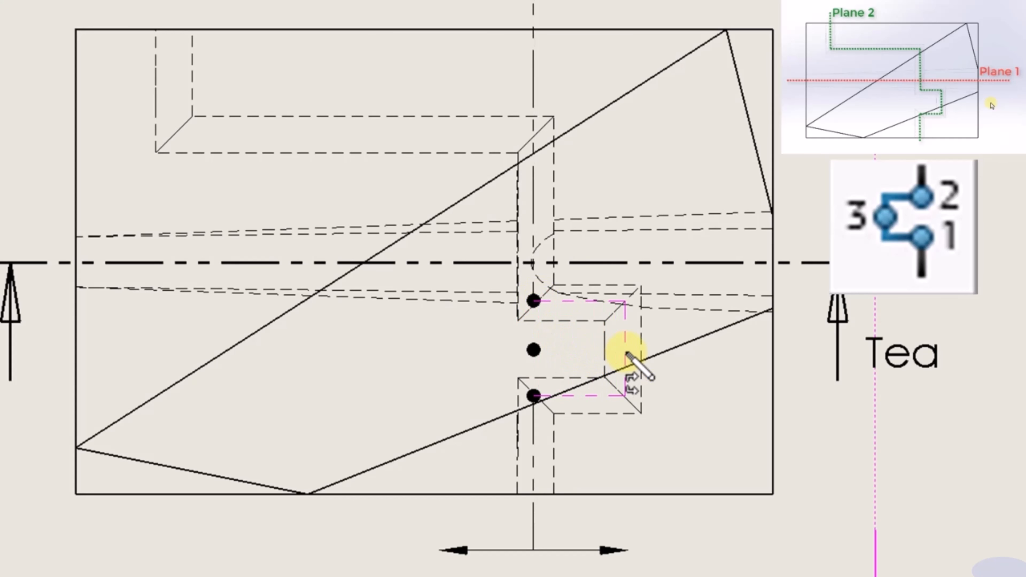
pyautogui.click(625, 354)
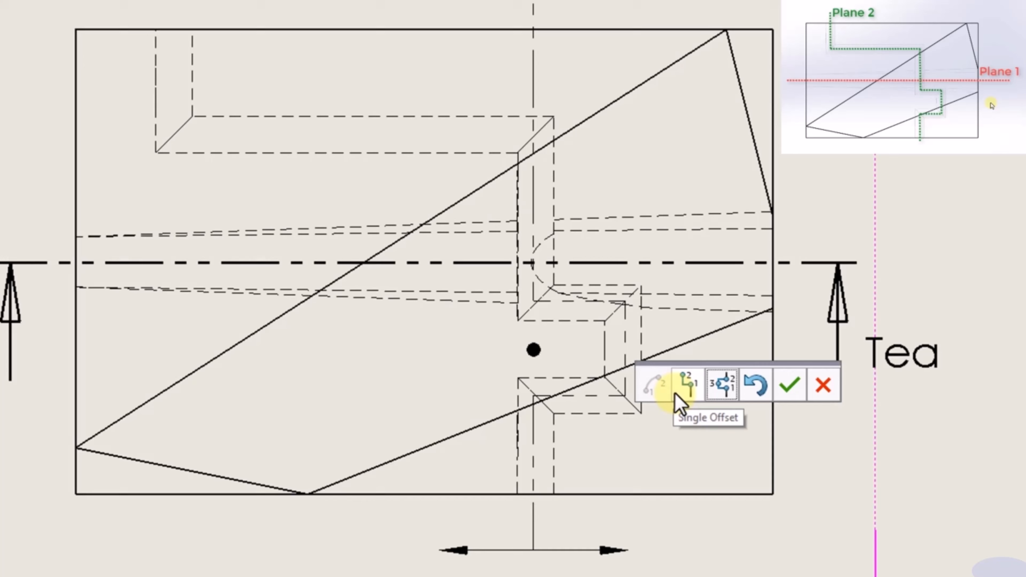
# Add a single offset from the channel's upper corner to its upper-left leg and accept the stepped cutting line
pyautogui.click(691, 392)
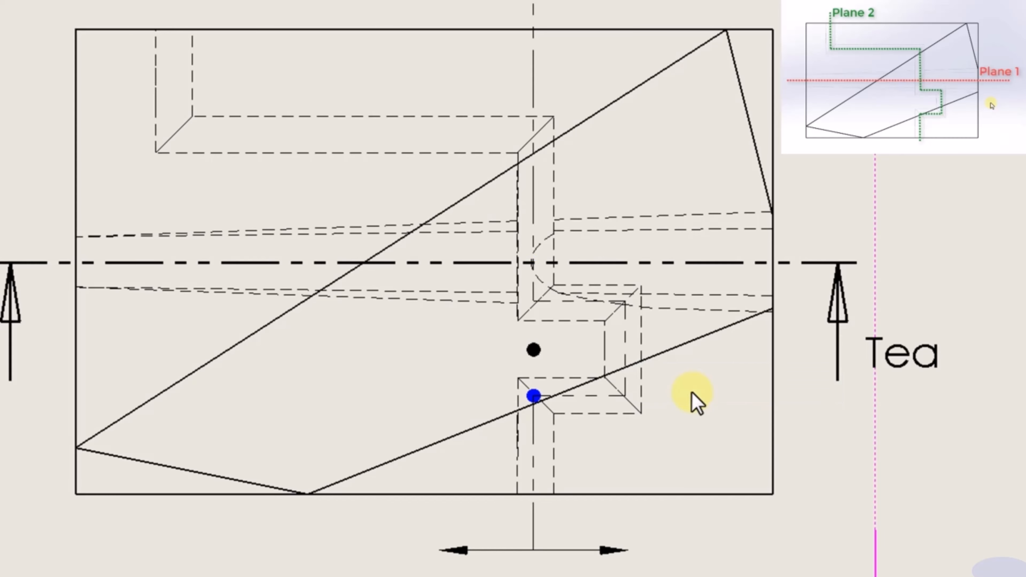
pyautogui.click(533, 135)
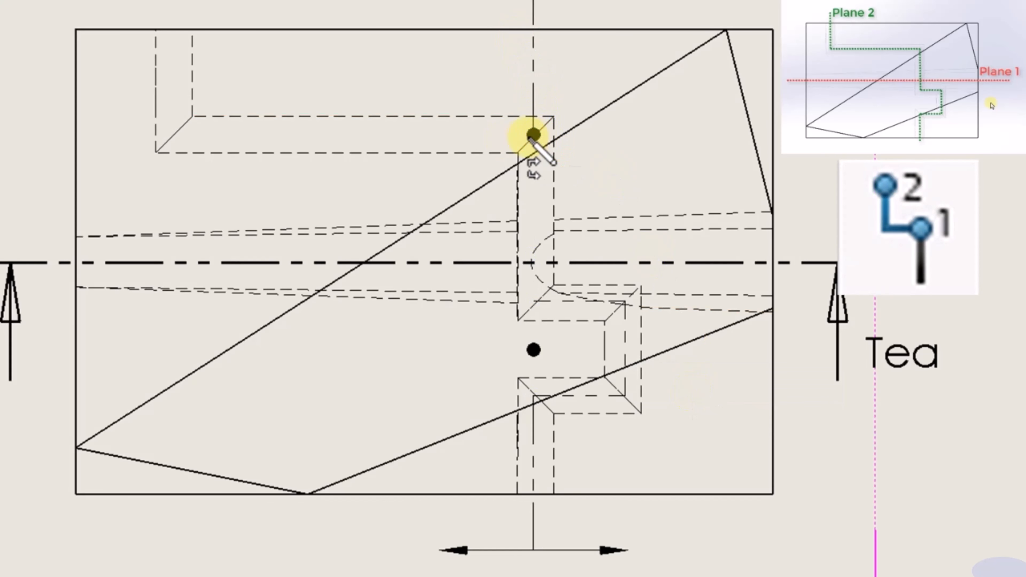
pyautogui.click(173, 135)
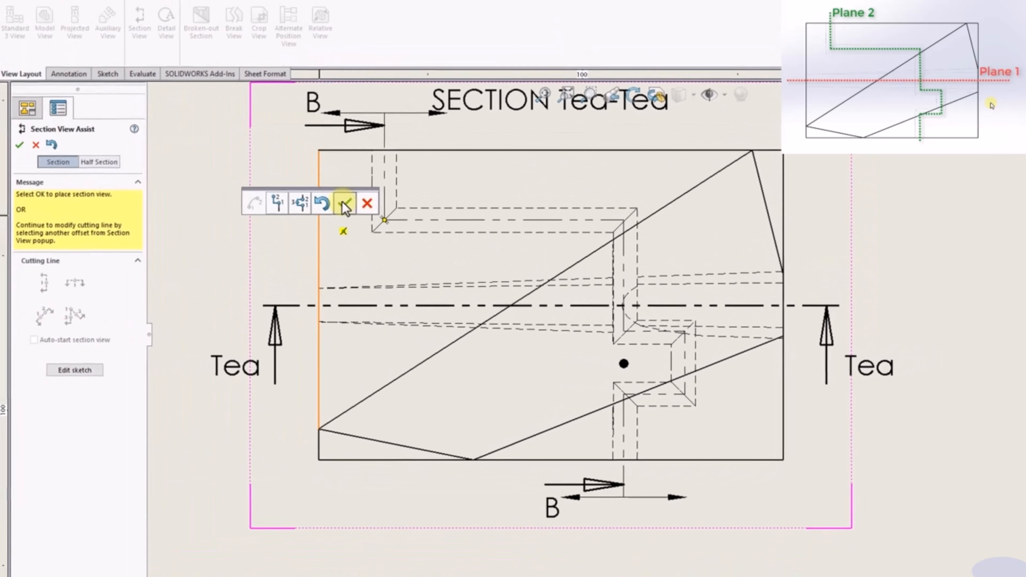
pyautogui.click(344, 204)
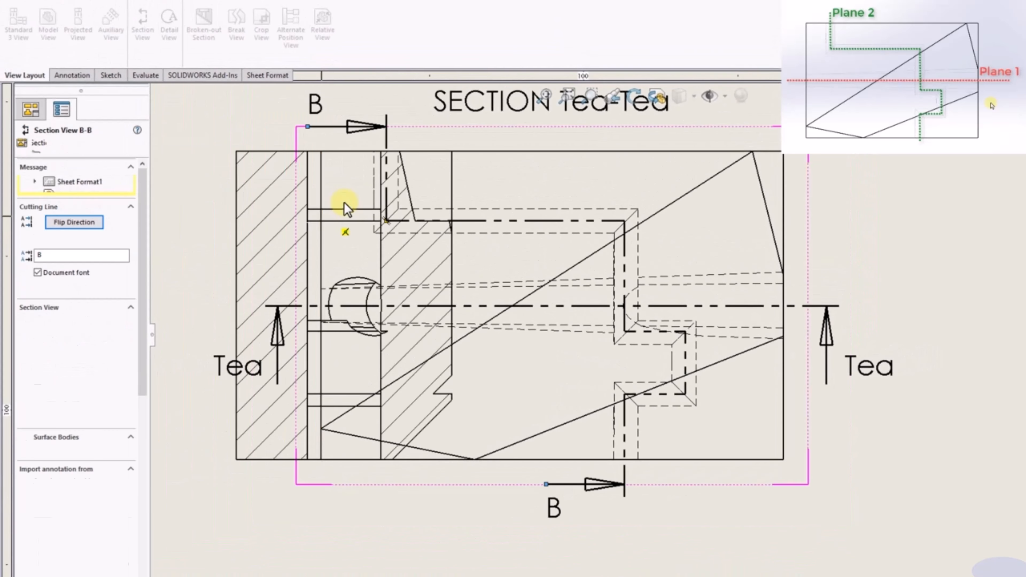
# Flip the direction of section B-B and place it beside the top view, on its left
pyautogui.scroll(-3, 349, 258)
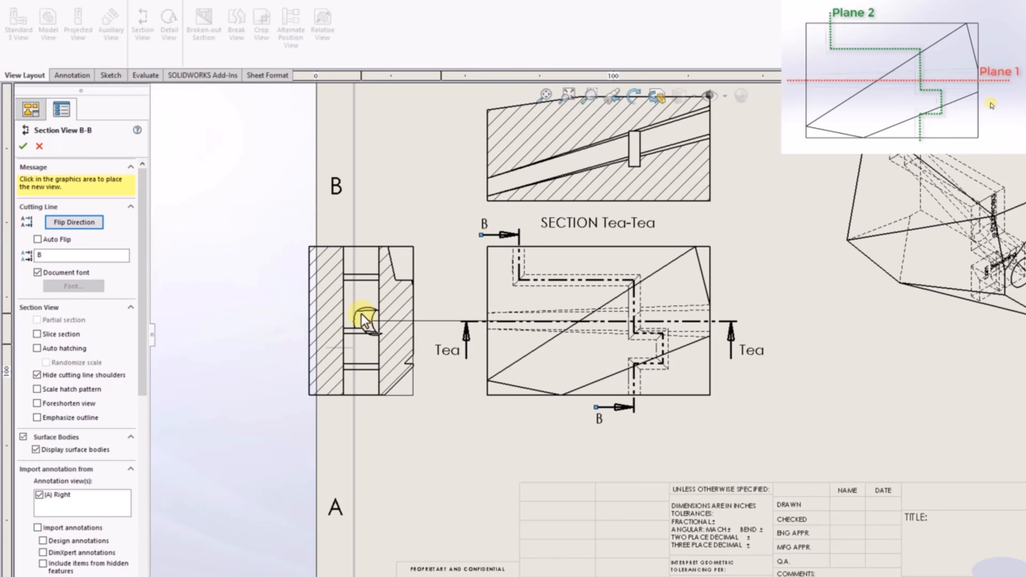
pyautogui.click(99, 223)
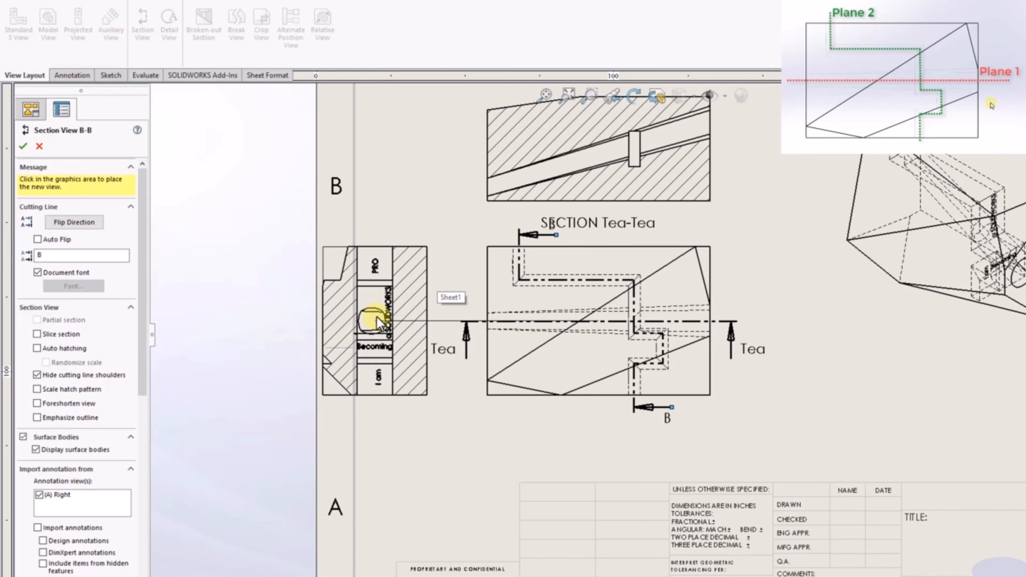
pyautogui.click(368, 330)
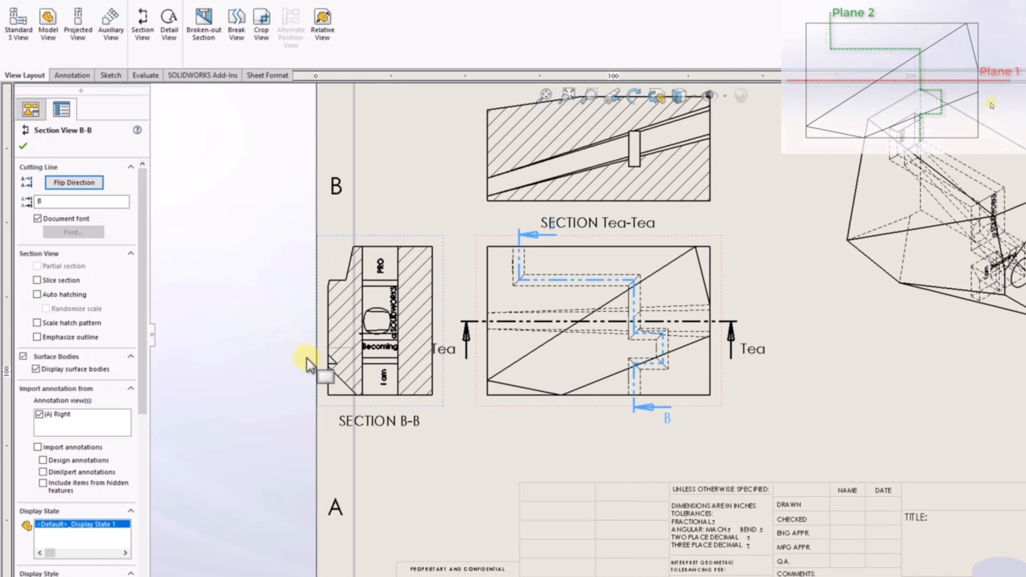
pyautogui.click(23, 145)
# Reposition the top view slightly right and down, and move section B-B closer to it, inside the sheet border
pyautogui.moveTo(725, 414)
pyautogui.mouseDown()
pyautogui.moveTo(794, 414)
pyautogui.moveTo(786, 424)
pyautogui.mouseUp()
pyautogui.moveTo(444, 423); pyautogui.dragTo(492, 423)
pyautogui.click(837, 409)
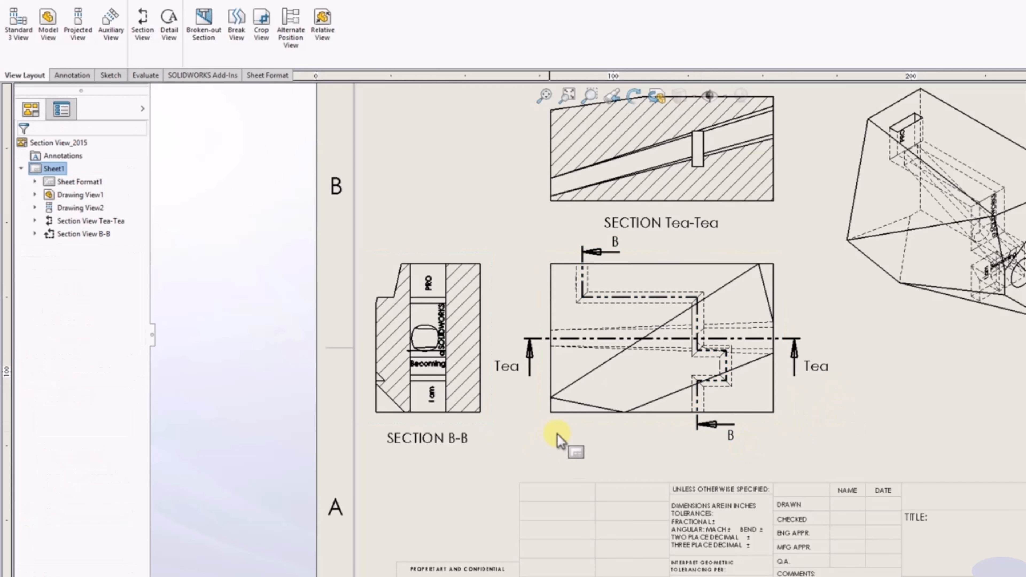
# Examine the text and hidden cuts in section B-B, and check the layout of all views on the sheet
pyautogui.scroll(-1, 441, 352)
pyautogui.scroll(-3, 441, 354)
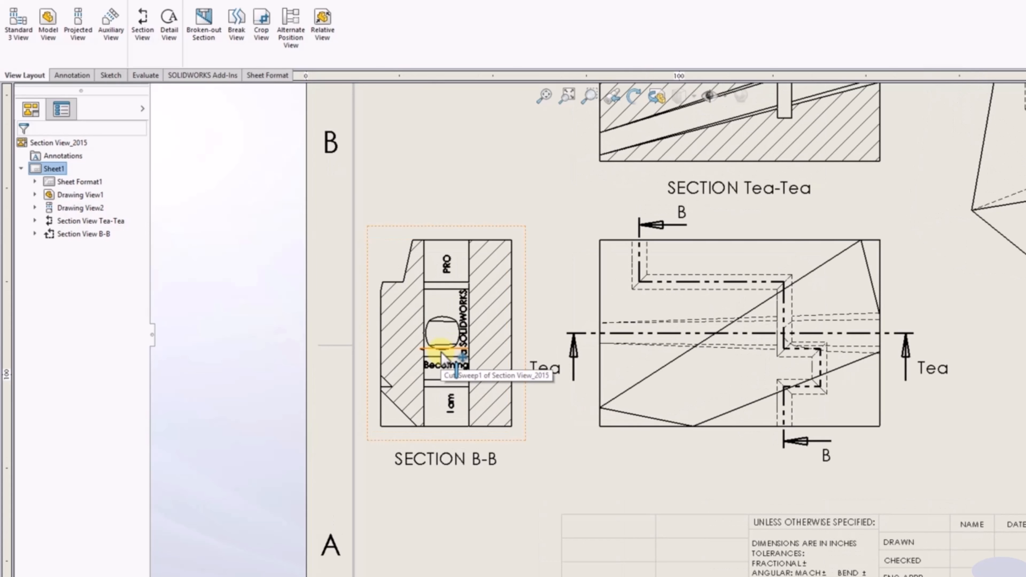
pyautogui.scroll(-4, 431, 358)
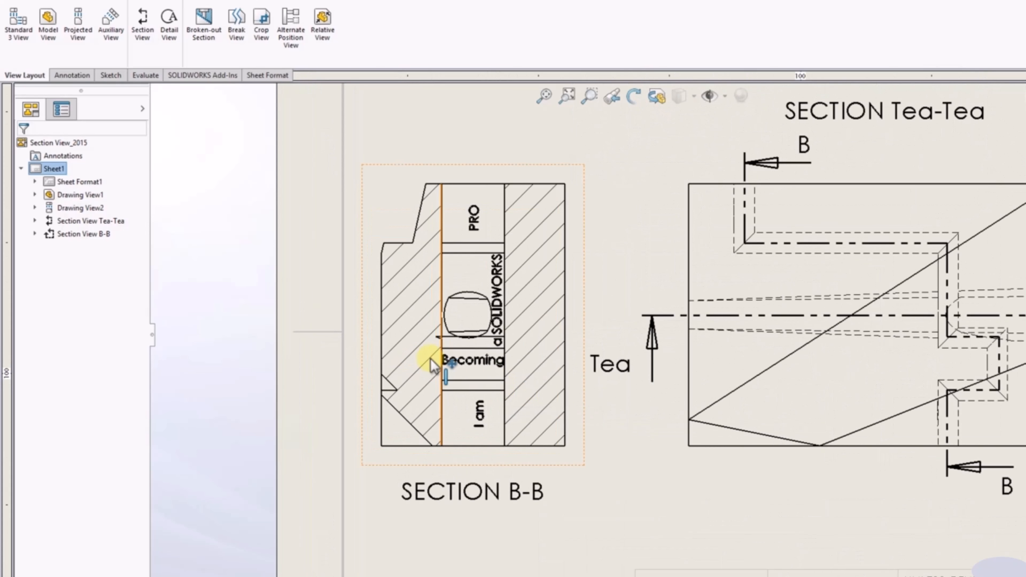
pyautogui.scroll(-1, 447, 360)
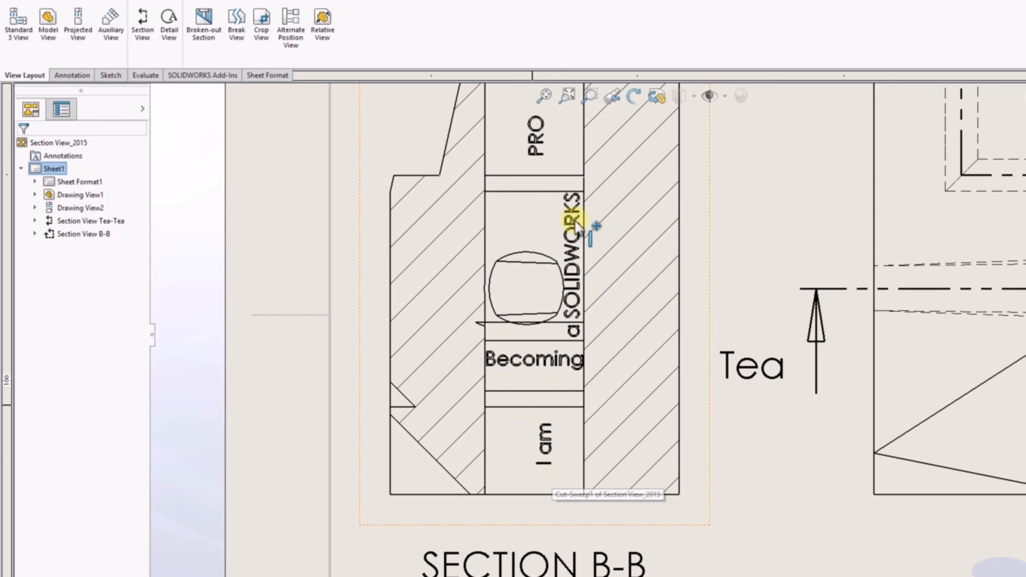
pyautogui.scroll(2, 576, 210)
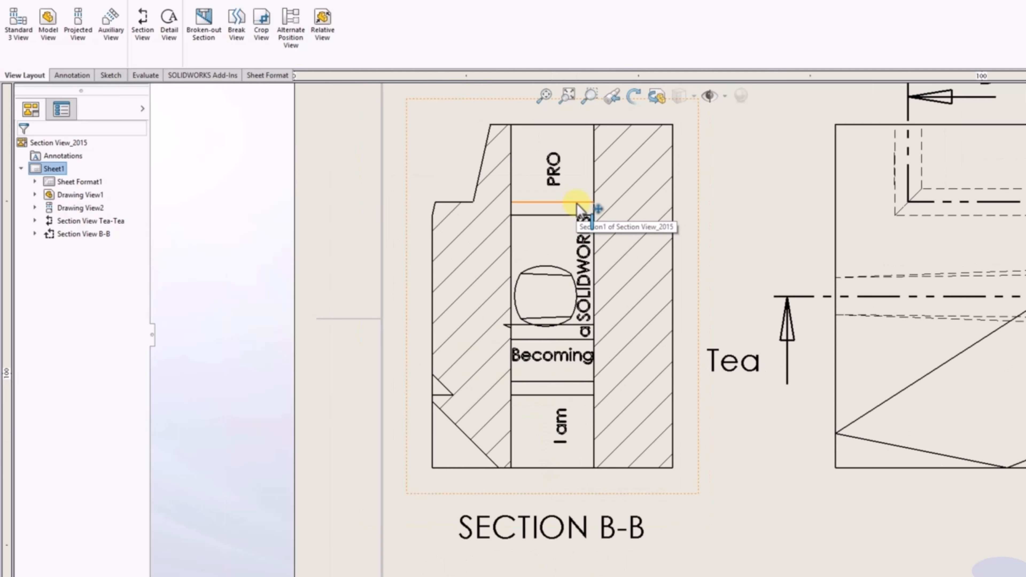
pyautogui.scroll(2, 643, 242)
pyautogui.scroll(3, 707, 277)
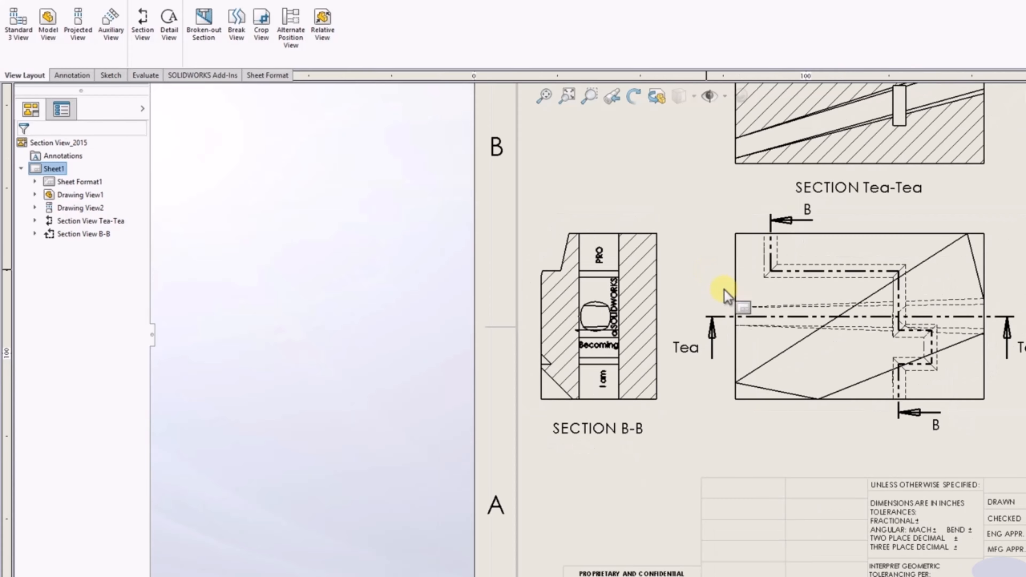
pyautogui.scroll(2, 947, 293)
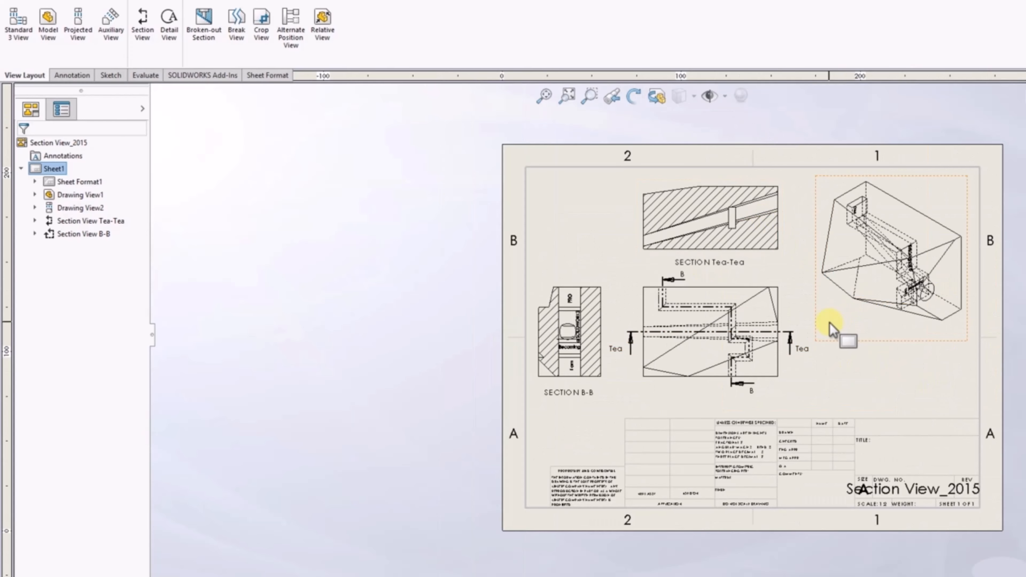
# Switch section Tea-Tea to an isometric section view and remove the isometric view again
pyautogui.scroll(-3, 830, 324)
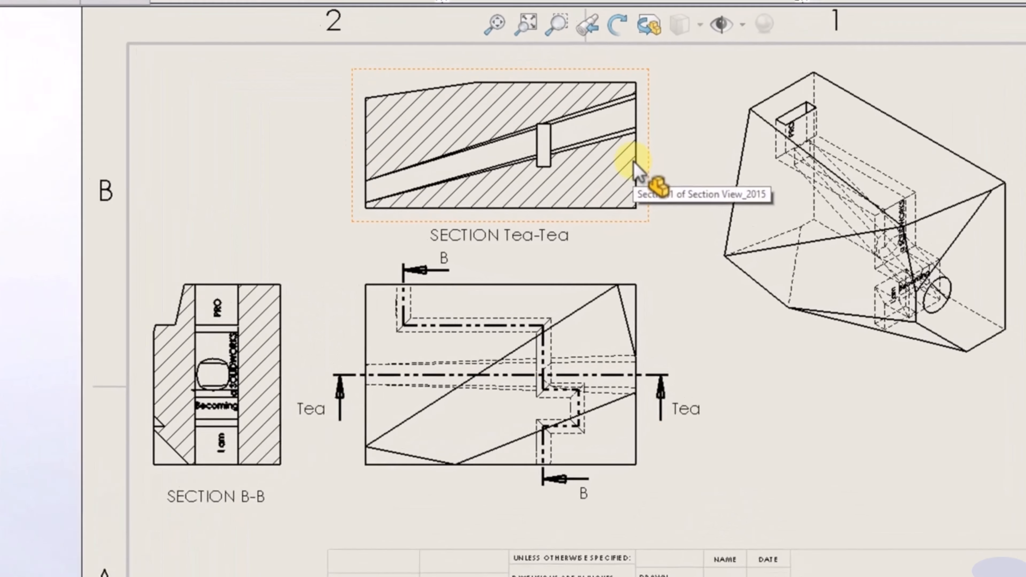
pyautogui.rightClick(648, 195)
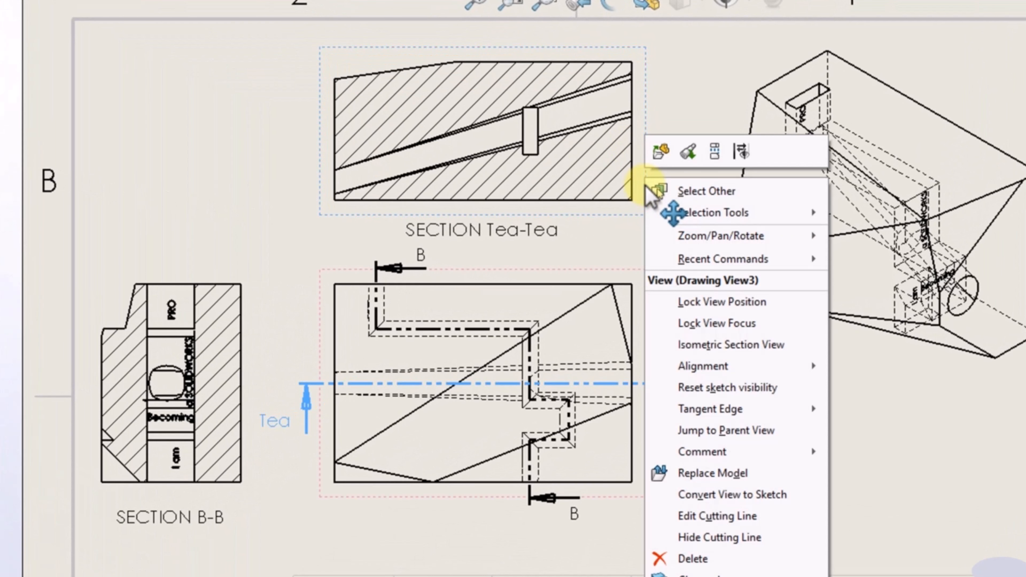
pyautogui.click(731, 345)
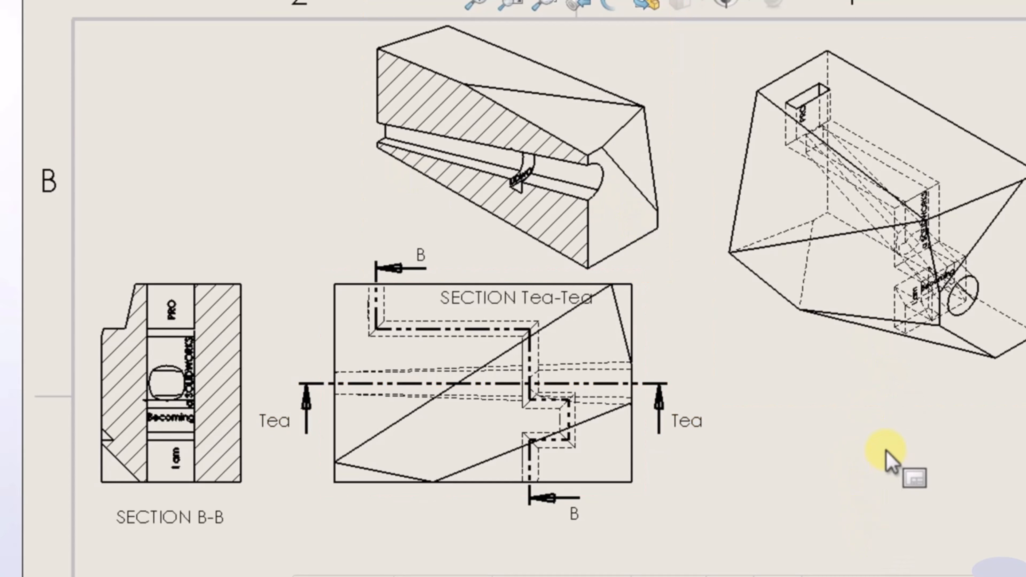
pyautogui.rightClick(673, 117)
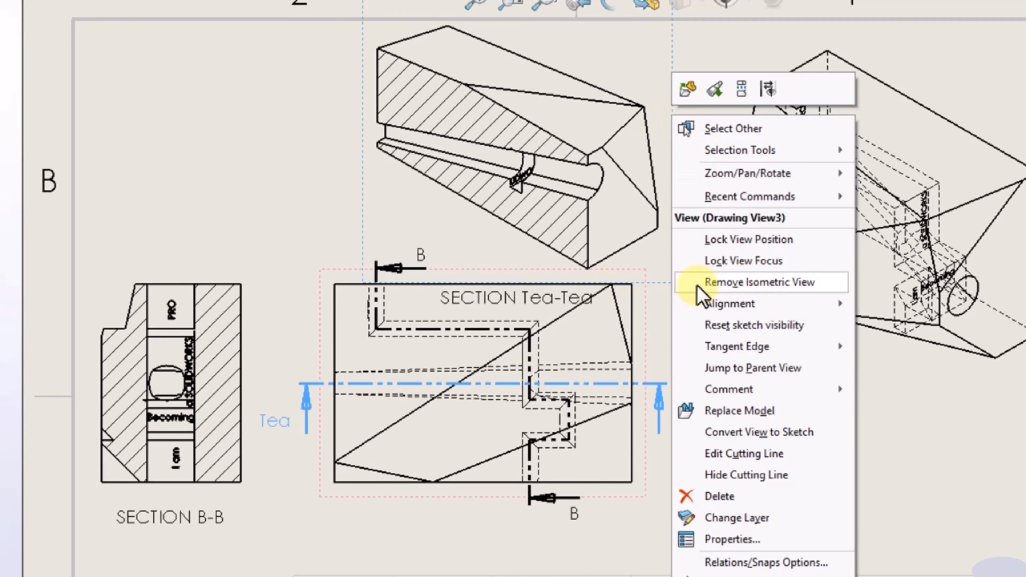
pyautogui.click(679, 288)
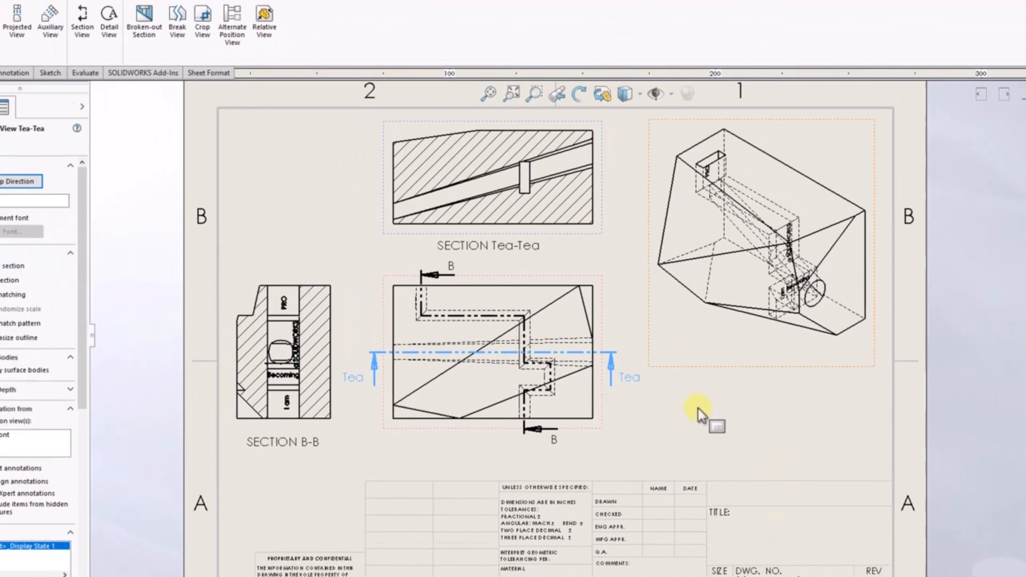
pyautogui.click(698, 409)
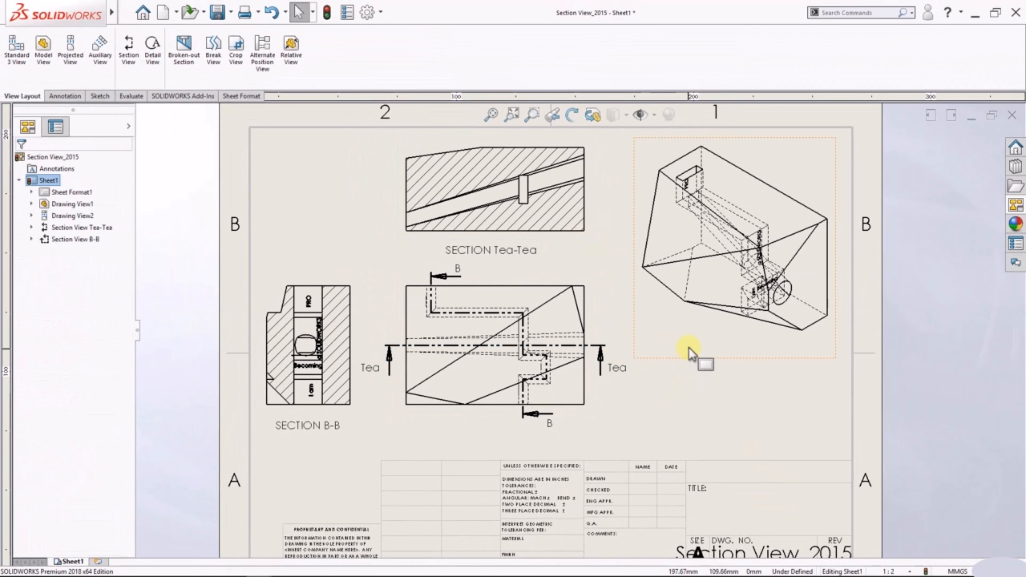
# Set the isometric view's display style to Shaded With Edges
pyautogui.click(681, 360)
pyautogui.click(77, 327)
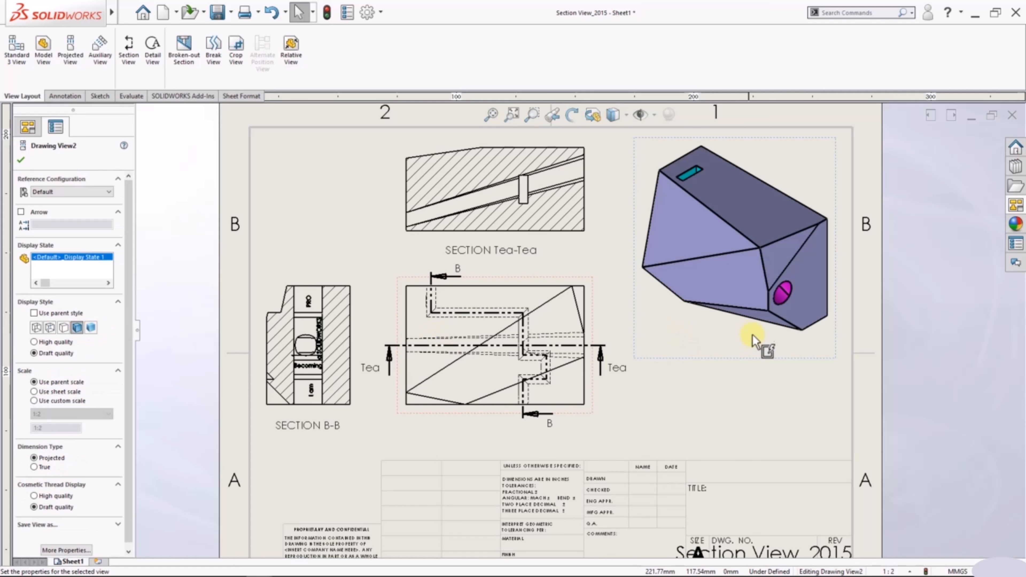
pyautogui.click(756, 395)
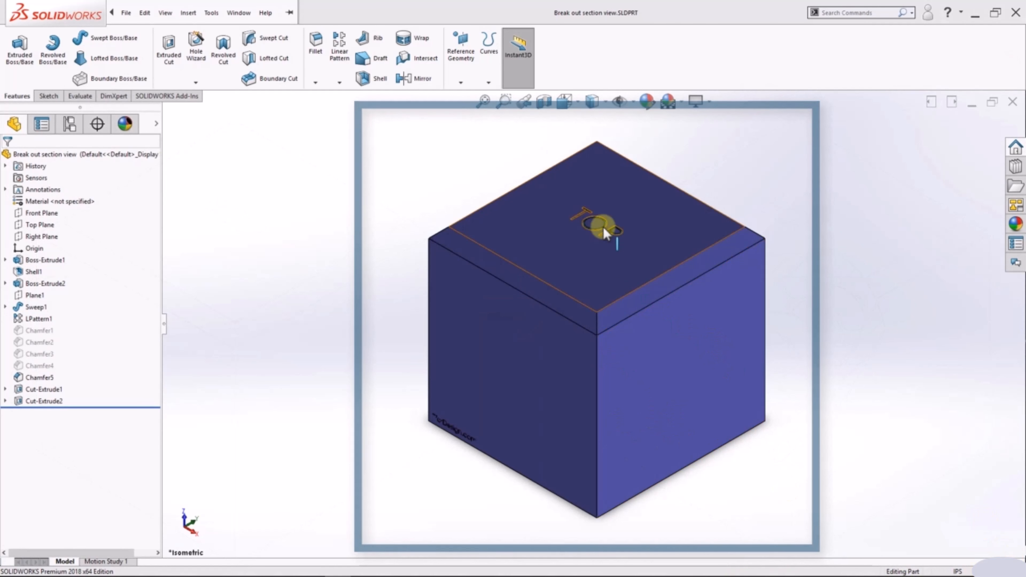
# Inspect the box's interior with a temporary planar section on the Front Plane offset to 0.88 in, and discard the section
pyautogui.click(542, 102)
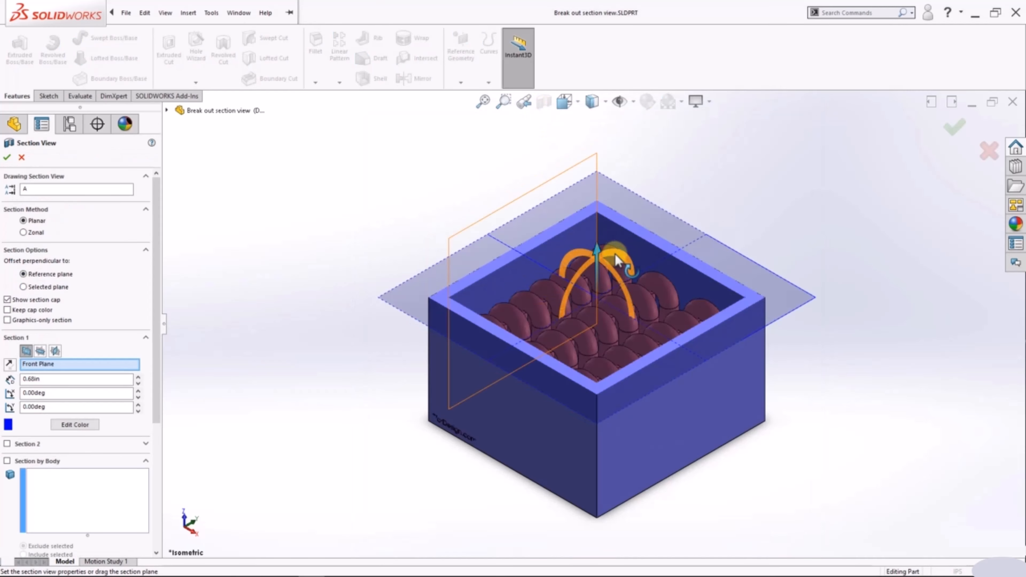
pyautogui.moveTo(598, 252)
pyautogui.mouseDown()
pyautogui.moveTo(575, 246)
pyautogui.moveTo(597, 255)
pyautogui.moveTo(593, 316)
pyautogui.moveTo(593, 255)
pyautogui.mouseUp()
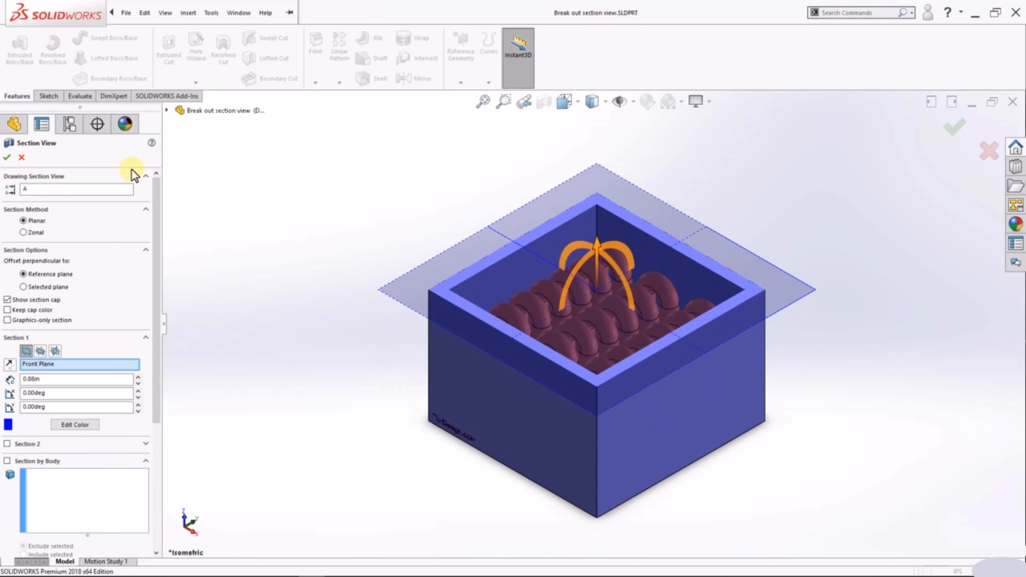
pyautogui.click(22, 157)
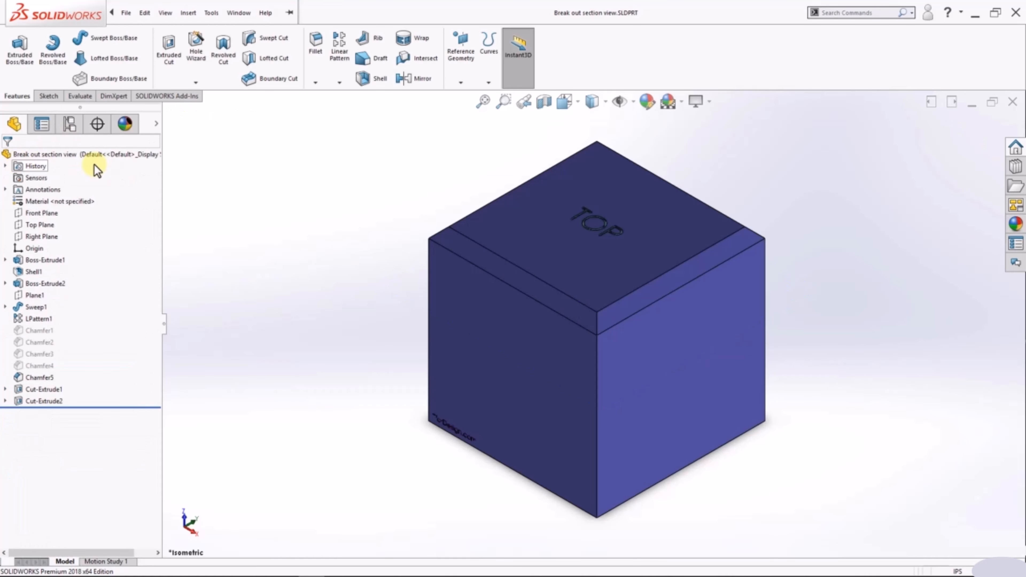
# Create a new A-size drawing and load the standard views of the Break out section view part for placement
pyautogui.click(123, 12)
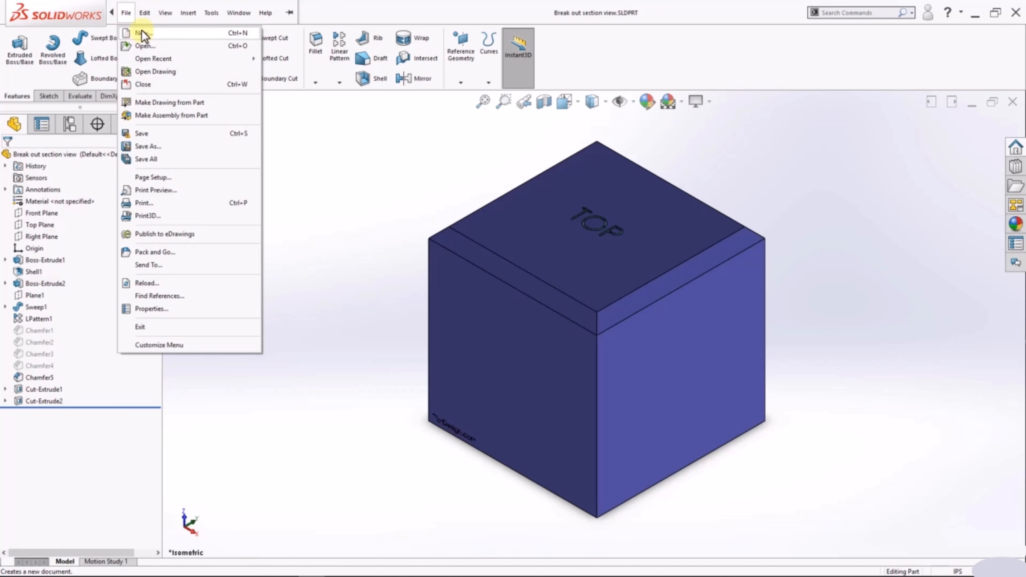
pyautogui.click(141, 34)
pyautogui.doubleClick(502, 269)
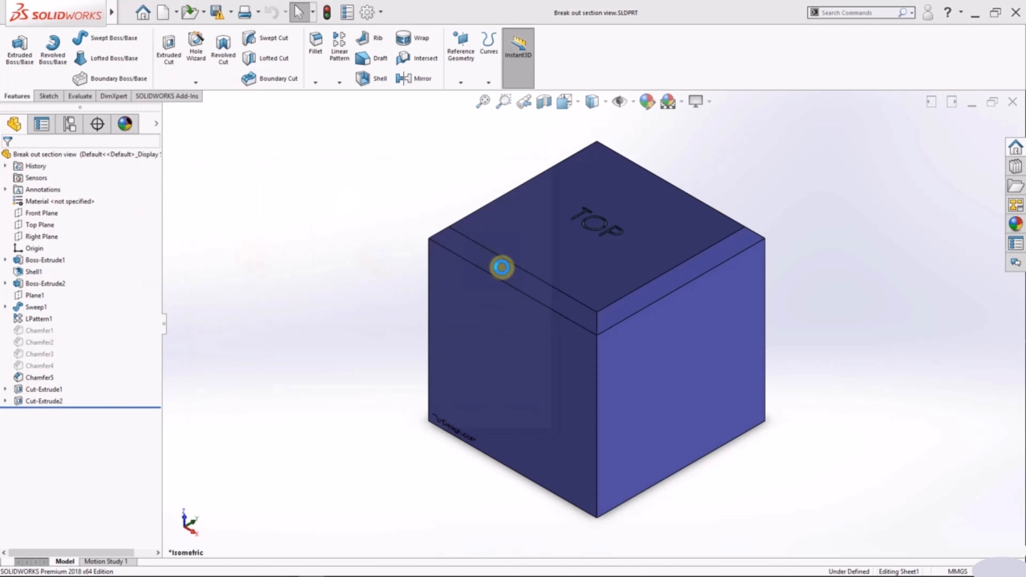
pyautogui.click(544, 361)
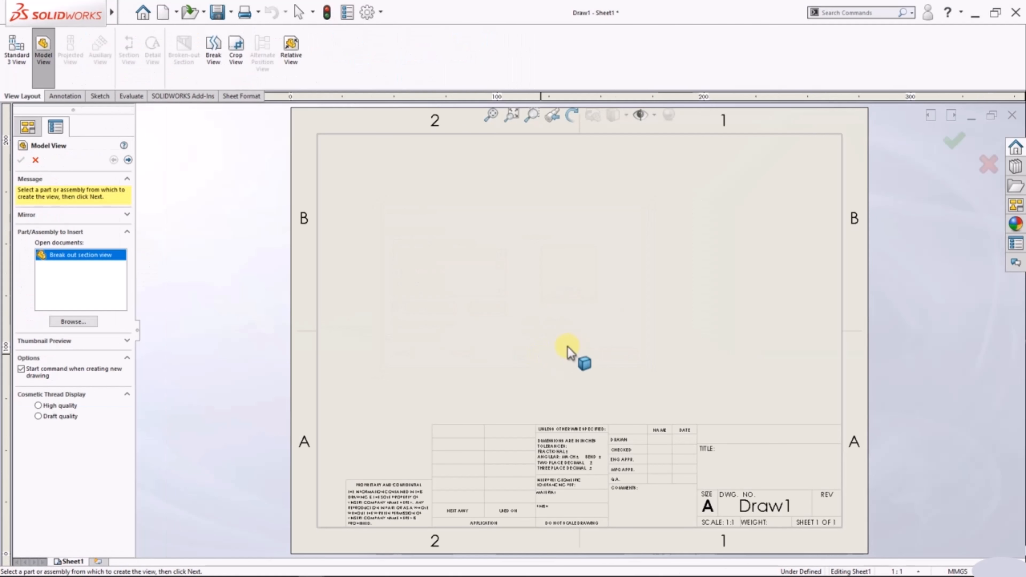
pyautogui.click(1015, 206)
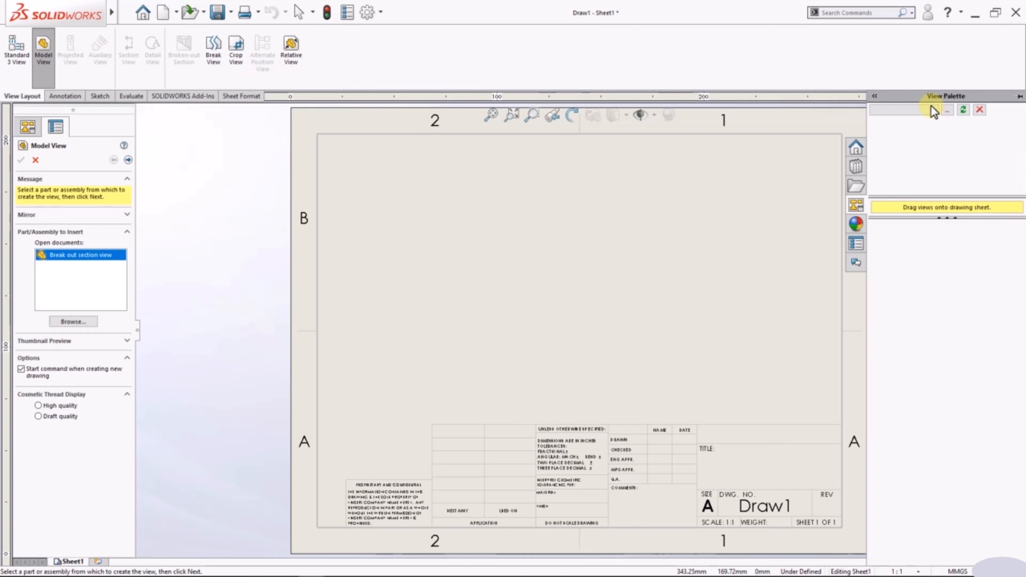
pyautogui.click(963, 112)
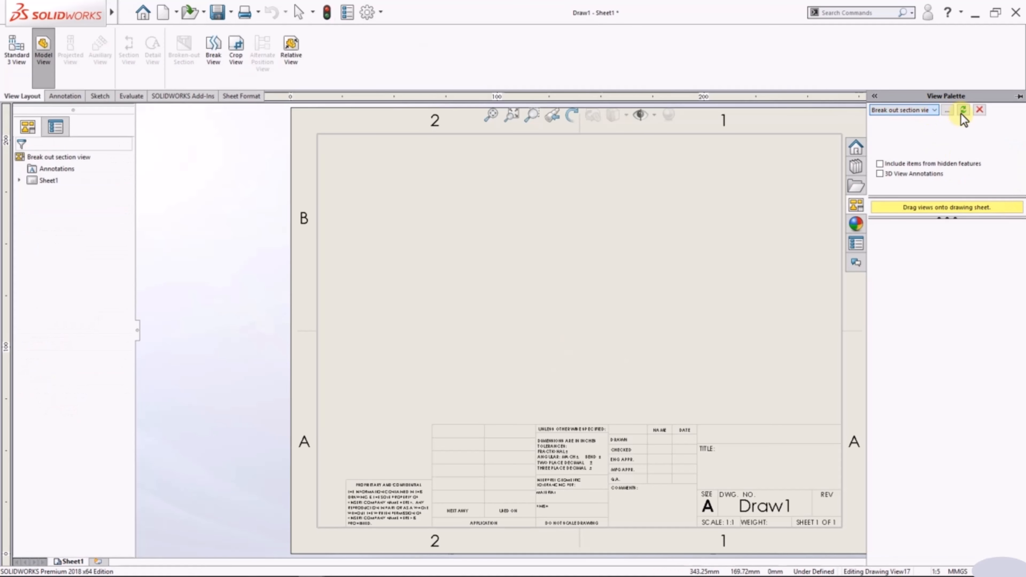
# Place the front view at the middle left of the sheet, with the top view above it and an isometric view at the upper right
pyautogui.moveTo(940, 241); pyautogui.dragTo(453, 344)
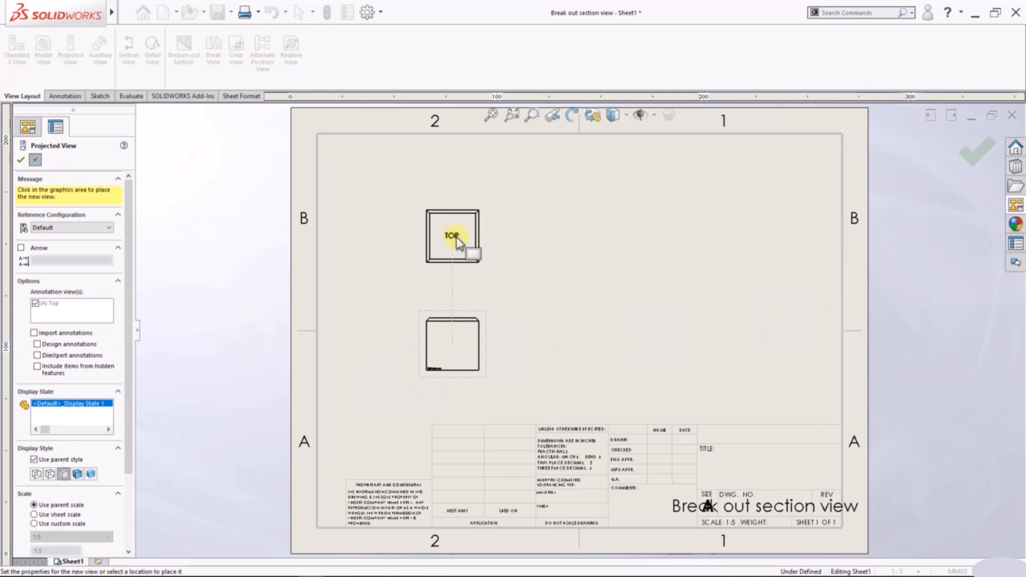
pyautogui.click(453, 238)
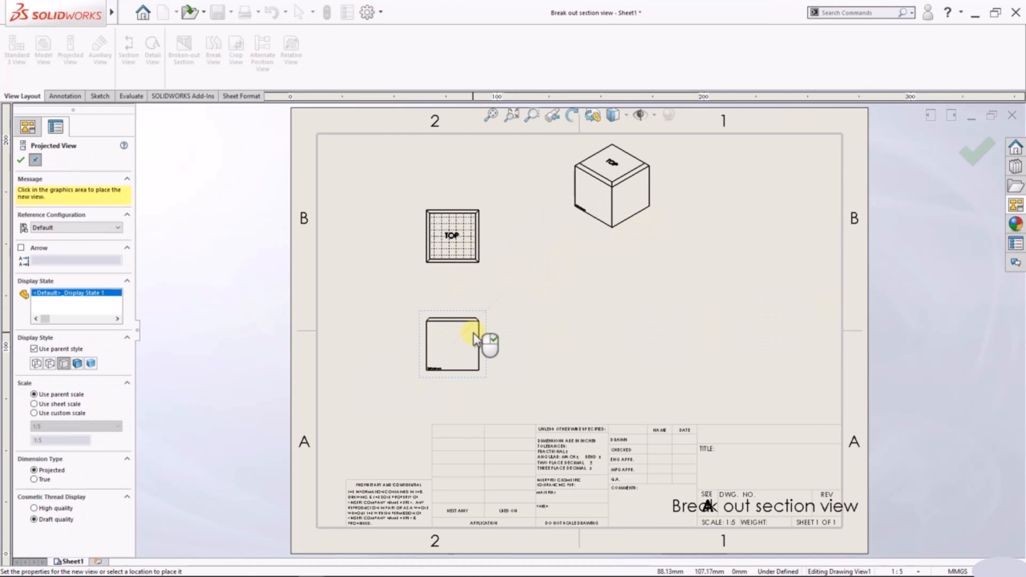
pyautogui.click(19, 160)
pyautogui.scroll(1, 139, 291)
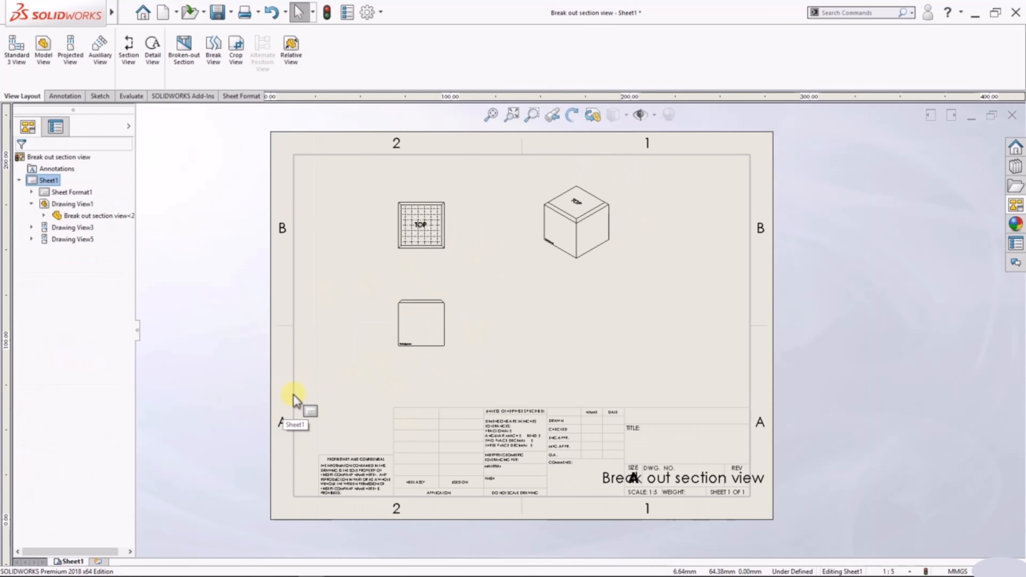
# Give the front view a user-defined scale of 1:3
pyautogui.click(402, 346)
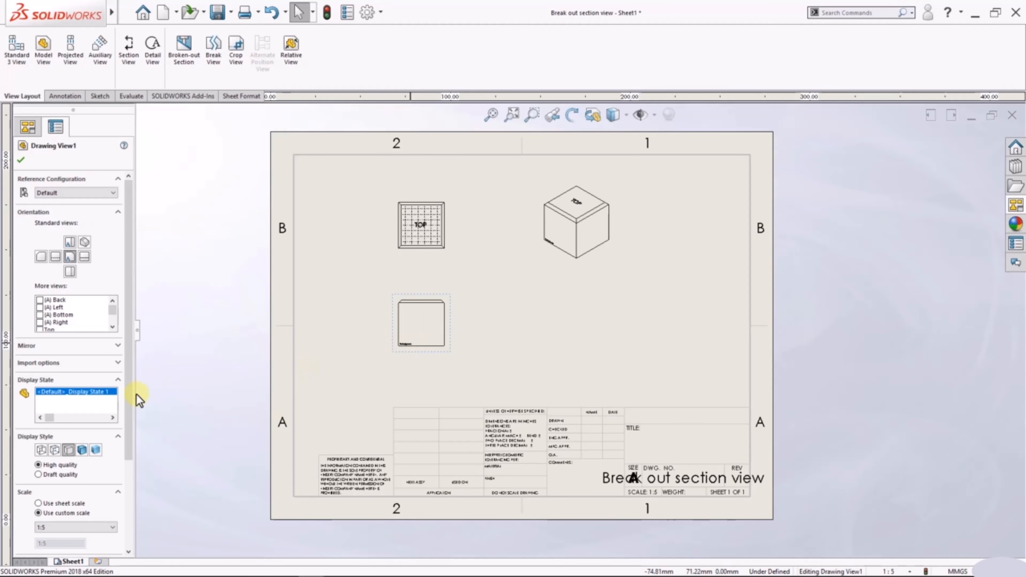
pyautogui.scroll(-2, 133, 398)
pyautogui.click(90, 473)
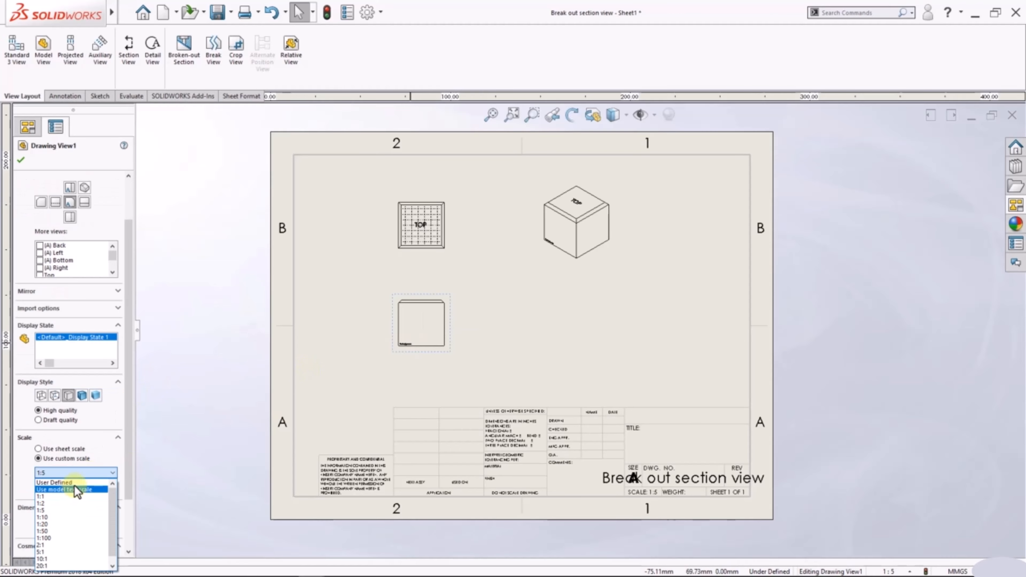
pyautogui.click(73, 485)
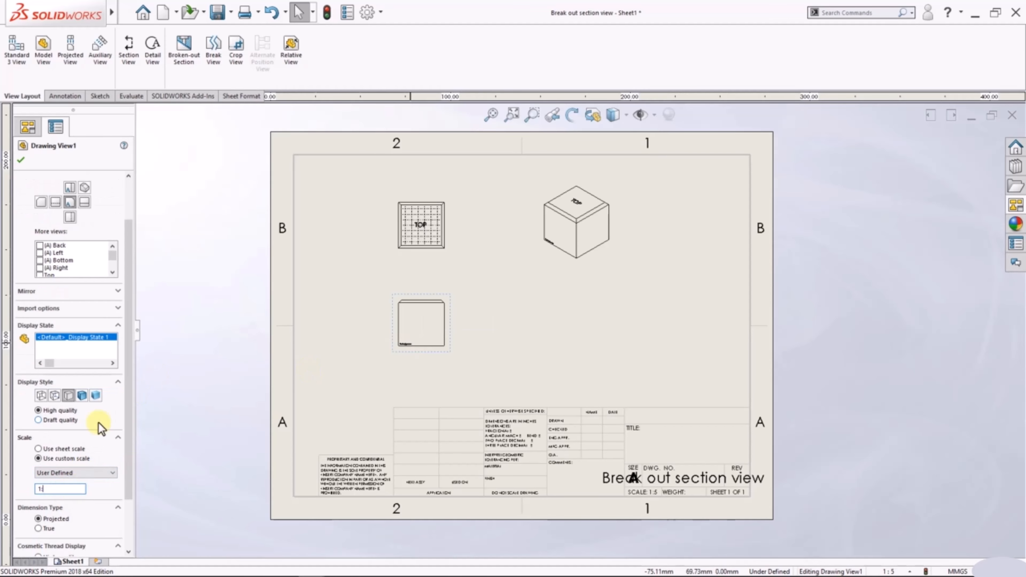
pyautogui.write('3')
pyautogui.press('Return')
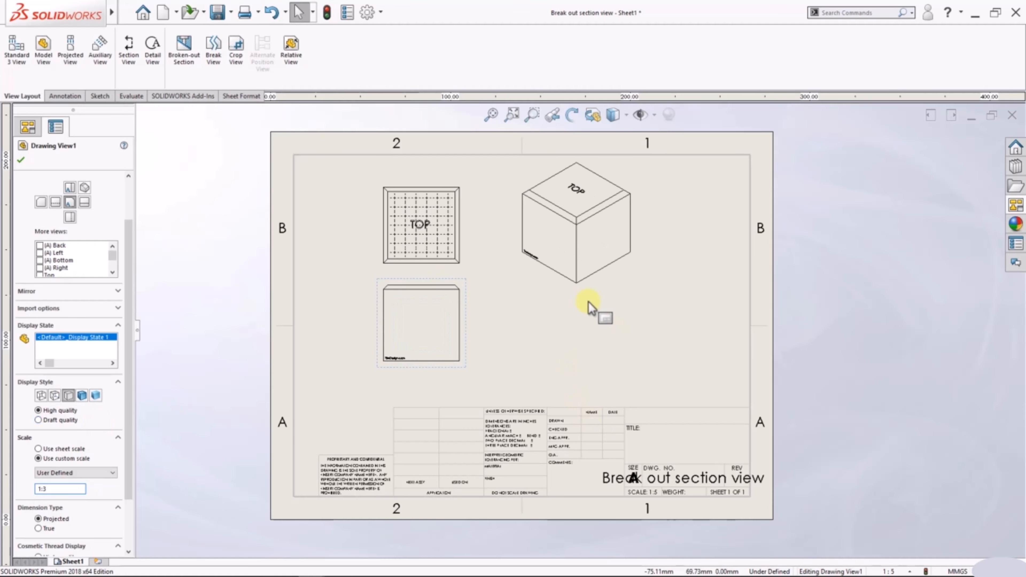
# Move the isometric view right and down on the sheet and give it a custom scale of 1:2
pyautogui.moveTo(592, 301); pyautogui.dragTo(664, 355)
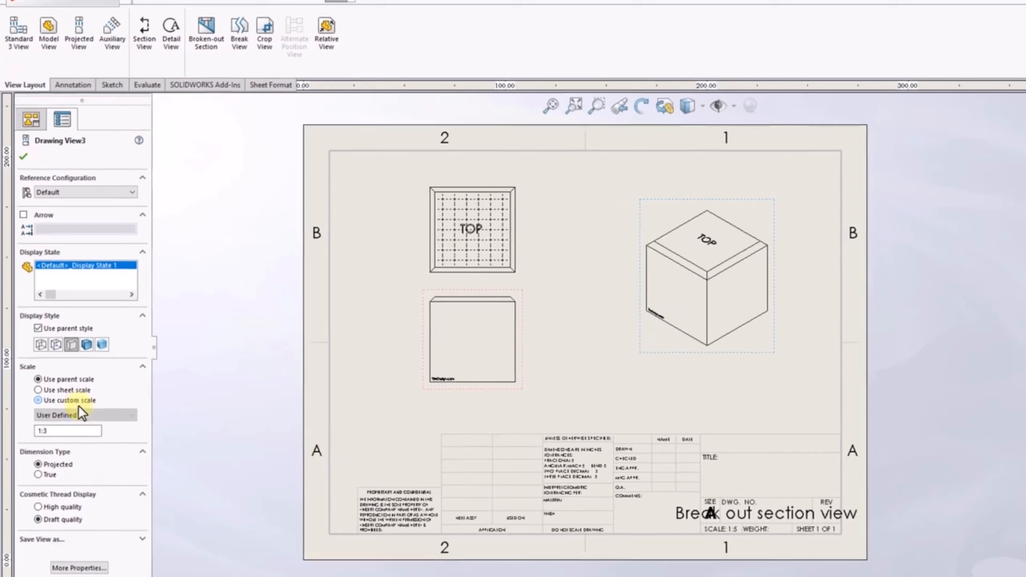
pyautogui.click(74, 400)
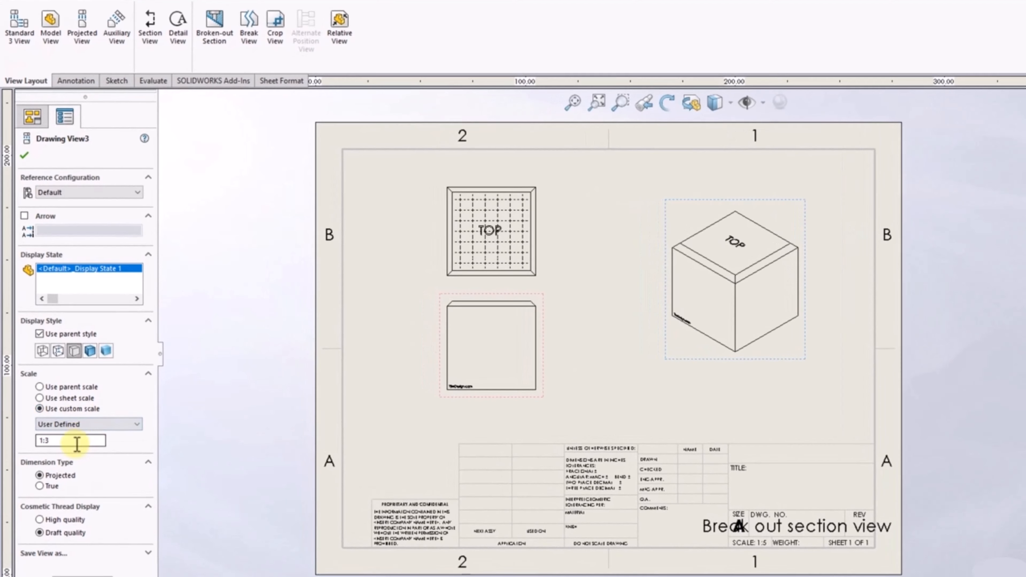
pyautogui.click(81, 431)
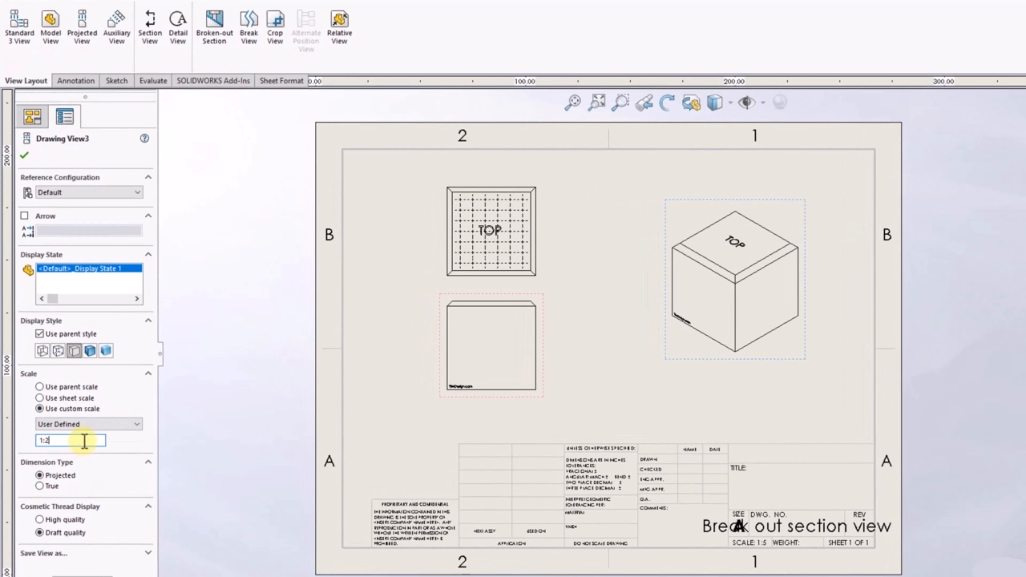
pyautogui.write('2')
pyautogui.press('Return')
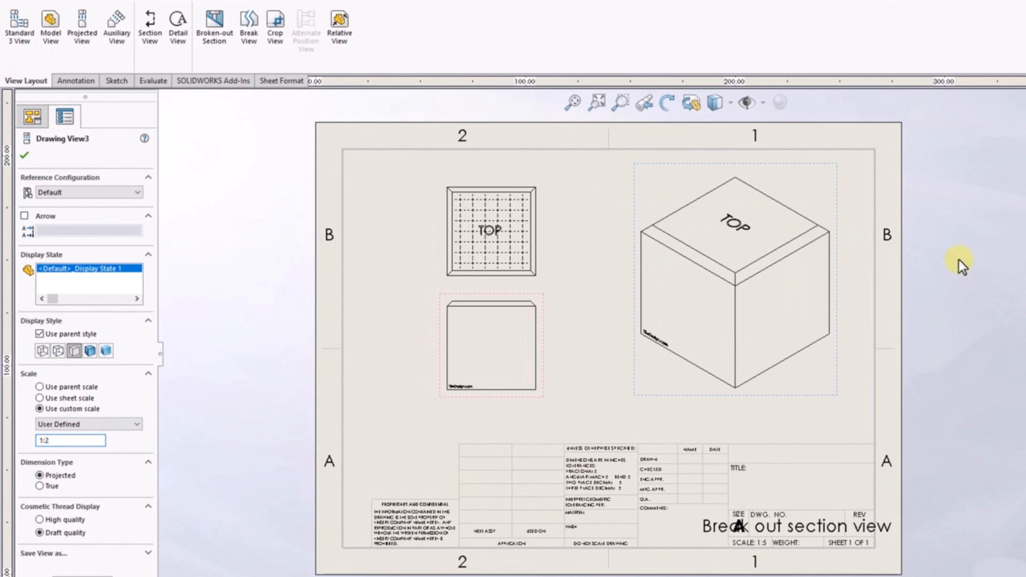
pyautogui.click(24, 156)
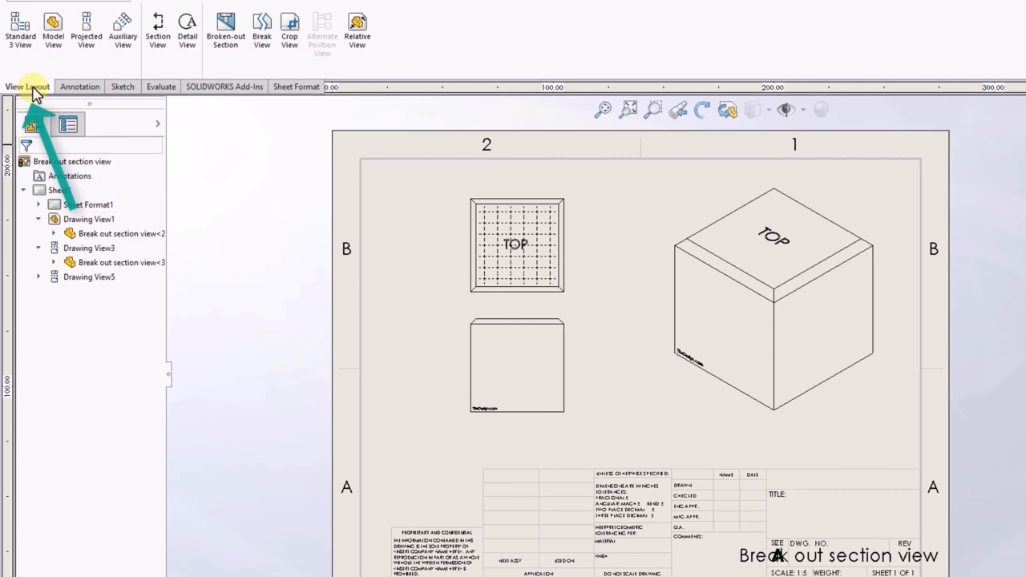
# Cut a previewed broken-out section 50 mm deep in the isometric view, bounded by a closed spline around the cube's front upper corner
pyautogui.click(223, 62)
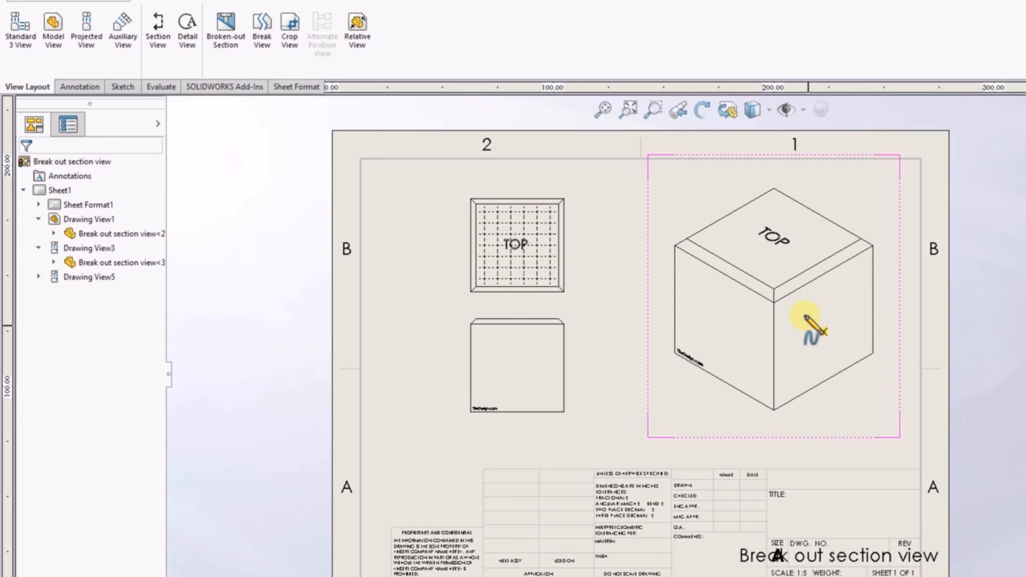
pyautogui.scroll(-3, 805, 317)
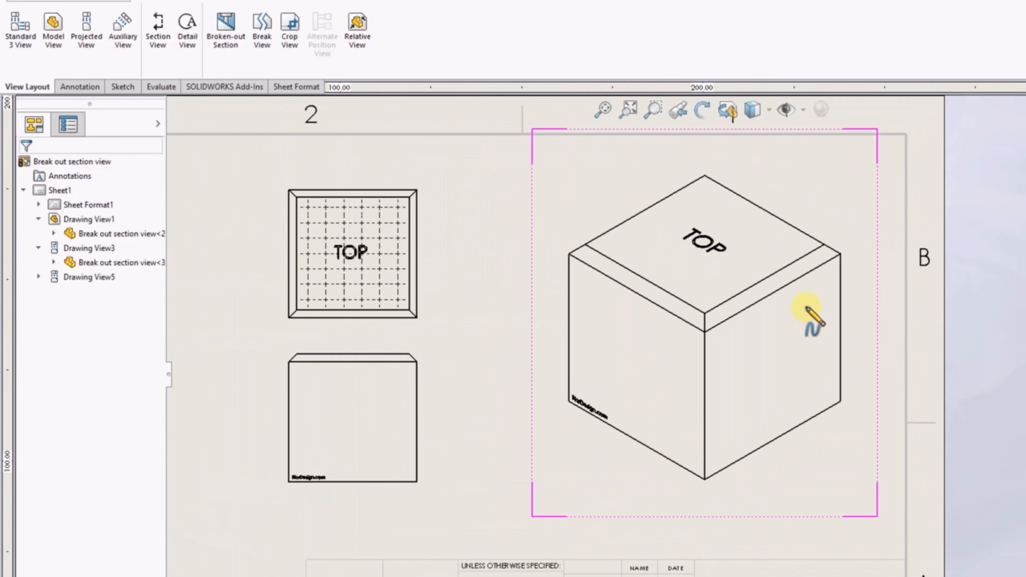
pyautogui.scroll(2, 807, 308)
pyautogui.scroll(-2, 784, 318)
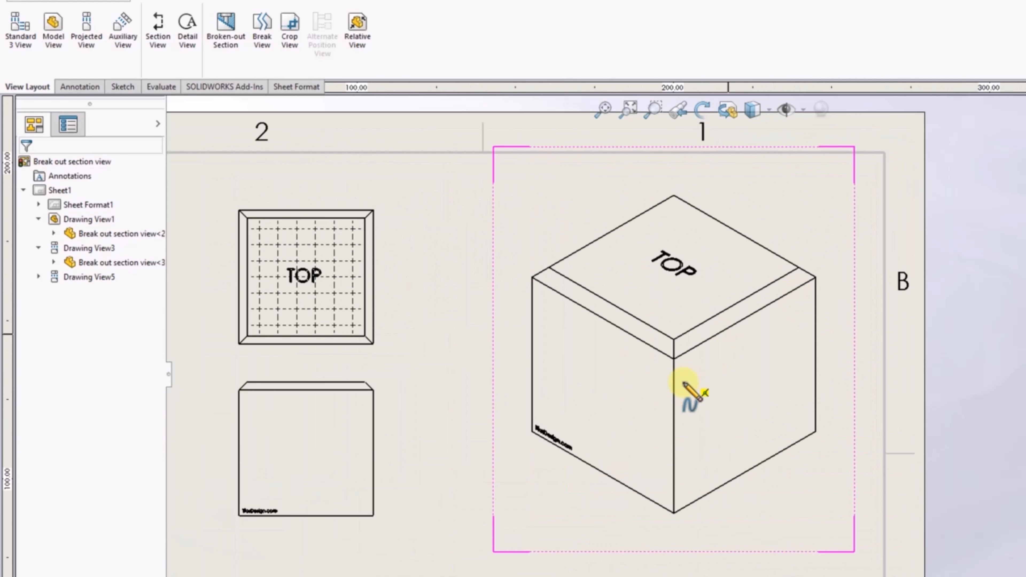
pyautogui.click(639, 396)
pyautogui.click(725, 423)
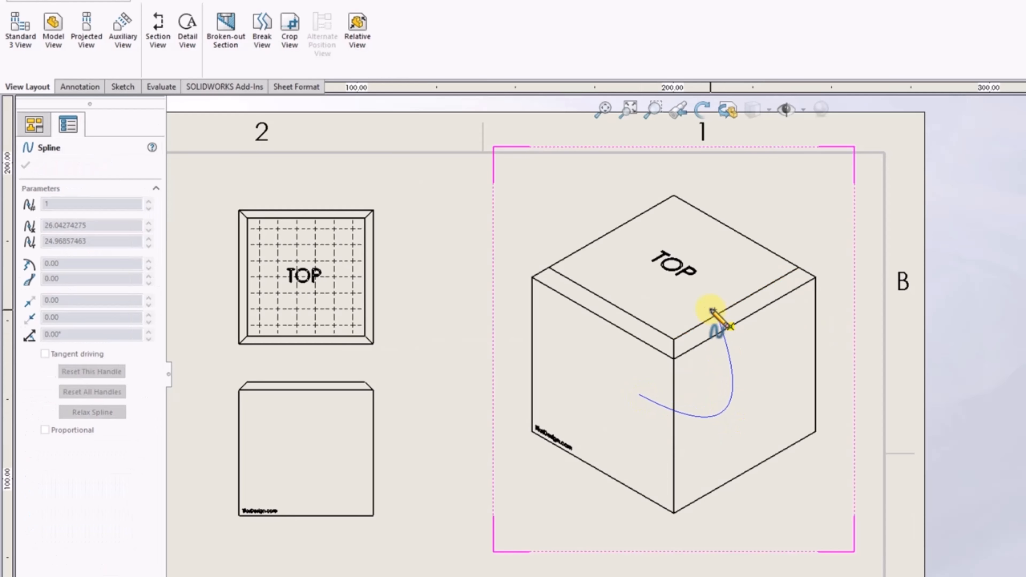
pyautogui.click(712, 311)
pyautogui.click(640, 395)
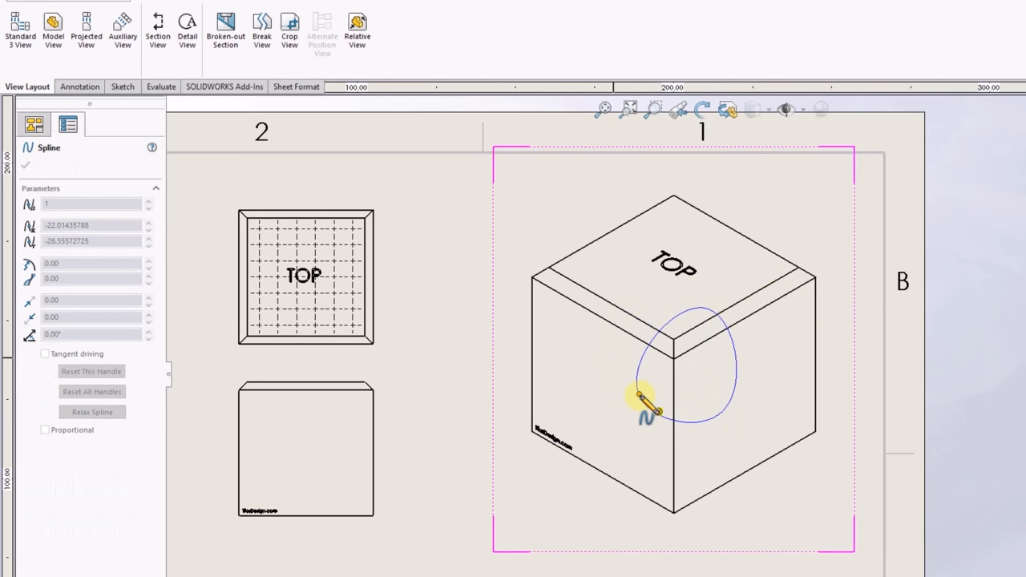
pyautogui.click(616, 345)
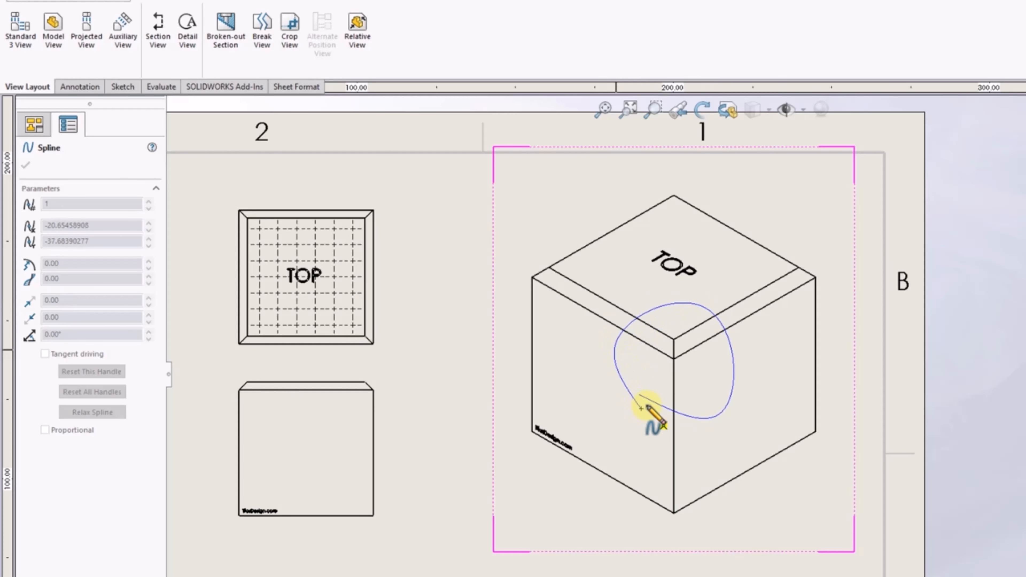
pyautogui.click(639, 395)
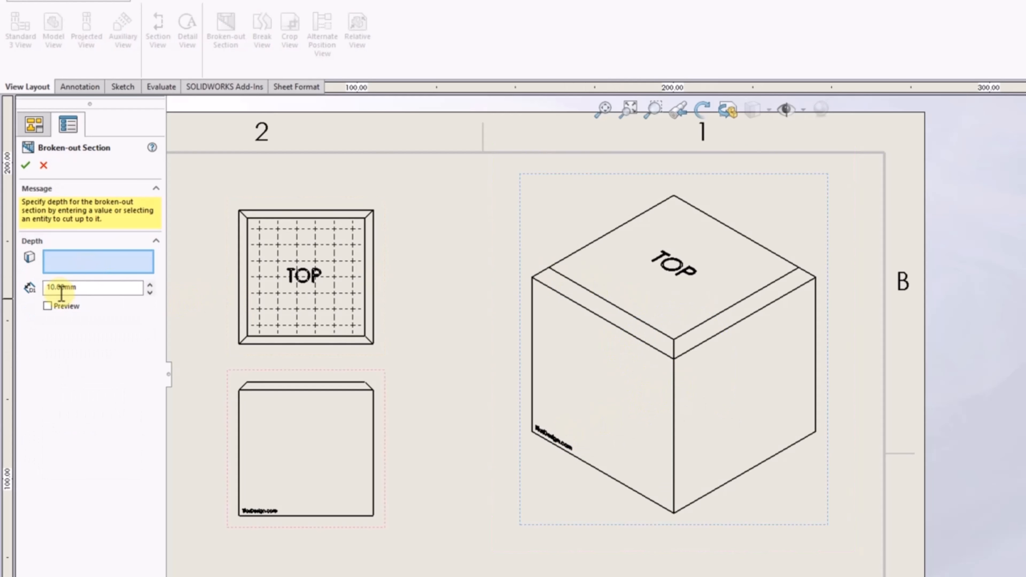
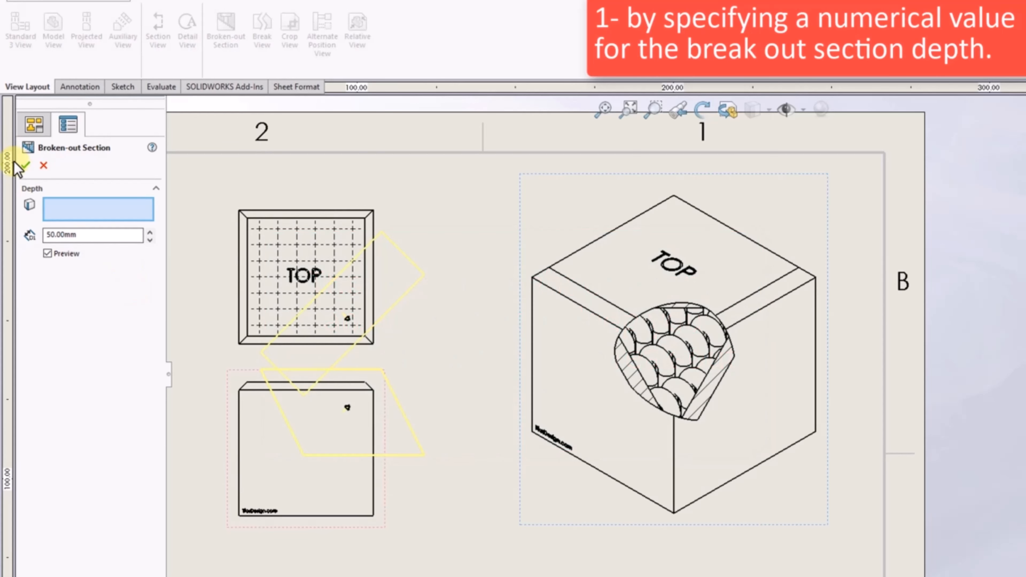
pyautogui.click(23, 167)
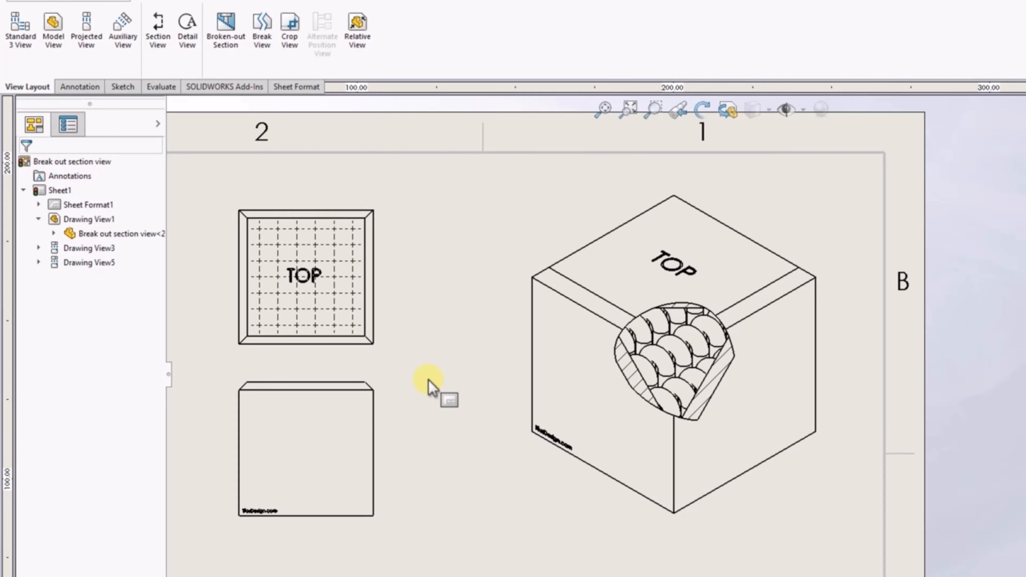
# Start a broken-out section in the front view with a closed spline around the cube's lower right corner
pyautogui.scroll(5, 286, 543)
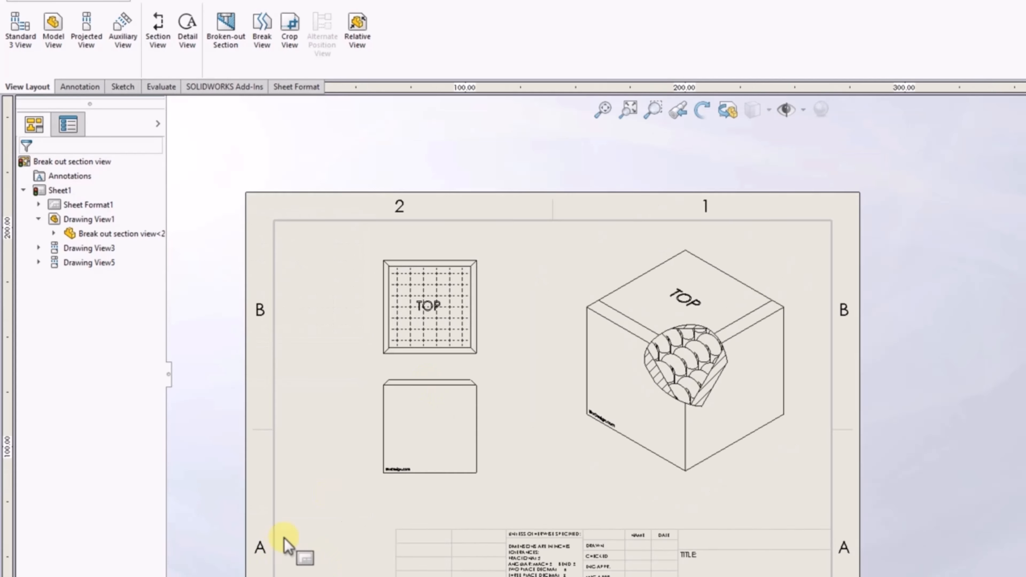
pyautogui.scroll(-8, 458, 454)
pyautogui.scroll(-1, 562, 443)
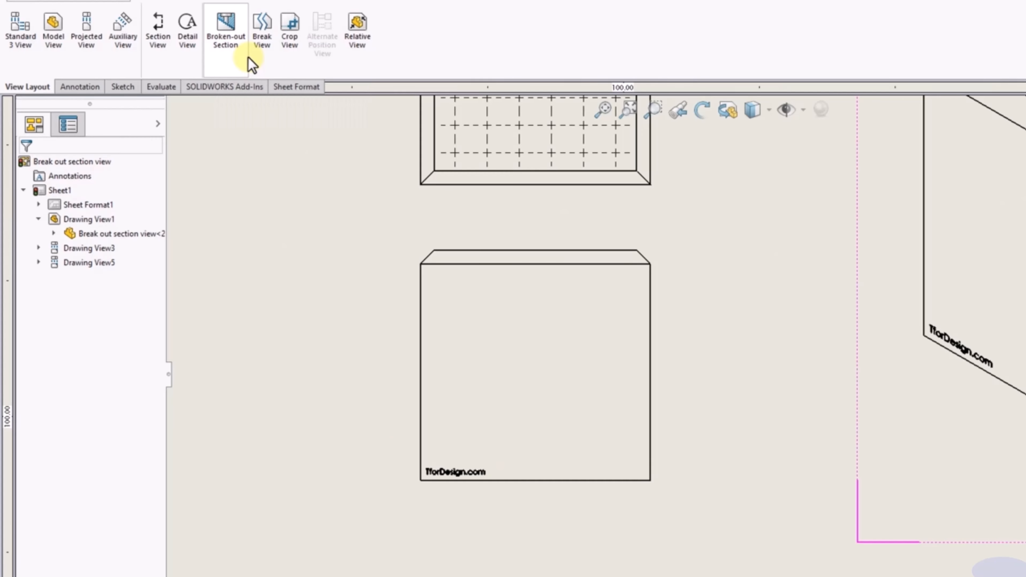
pyautogui.click(248, 57)
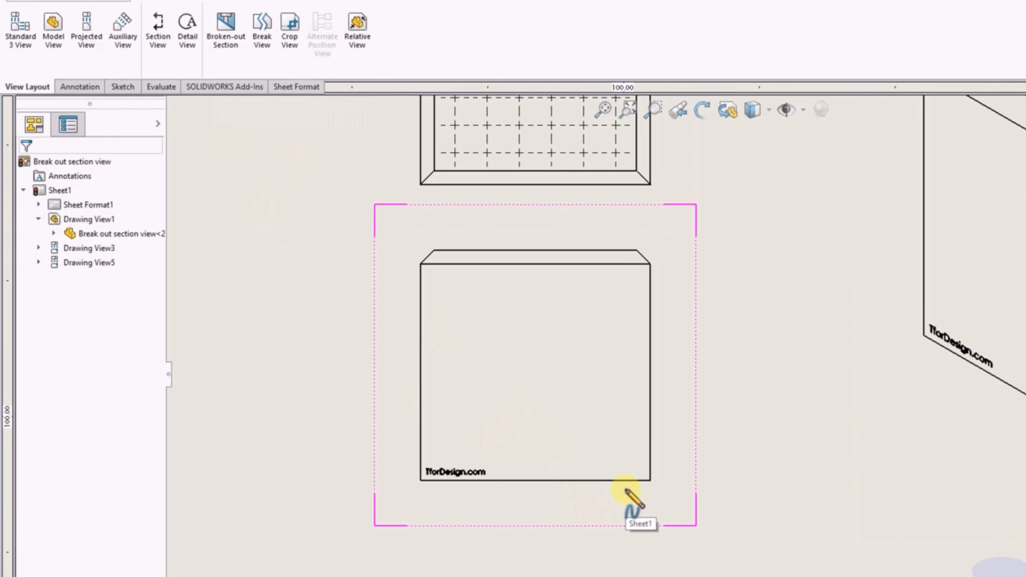
pyautogui.click(615, 492)
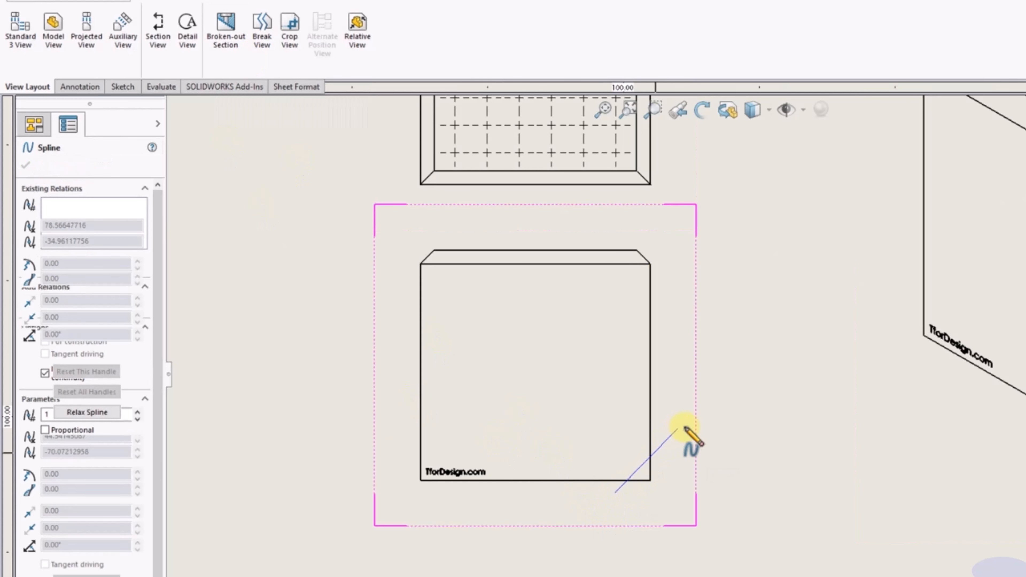
pyautogui.click(689, 484)
pyautogui.click(665, 372)
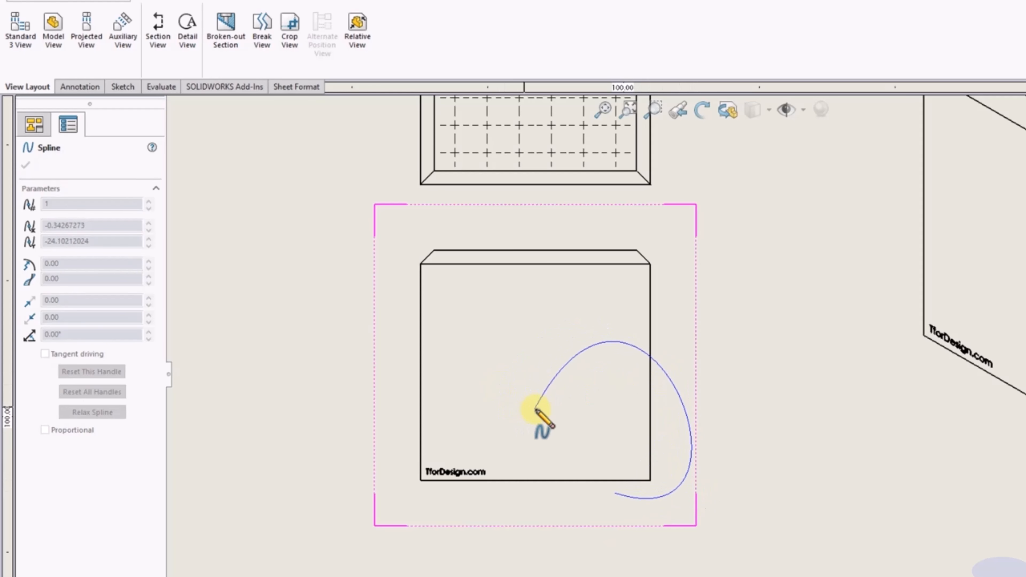
pyautogui.click(615, 493)
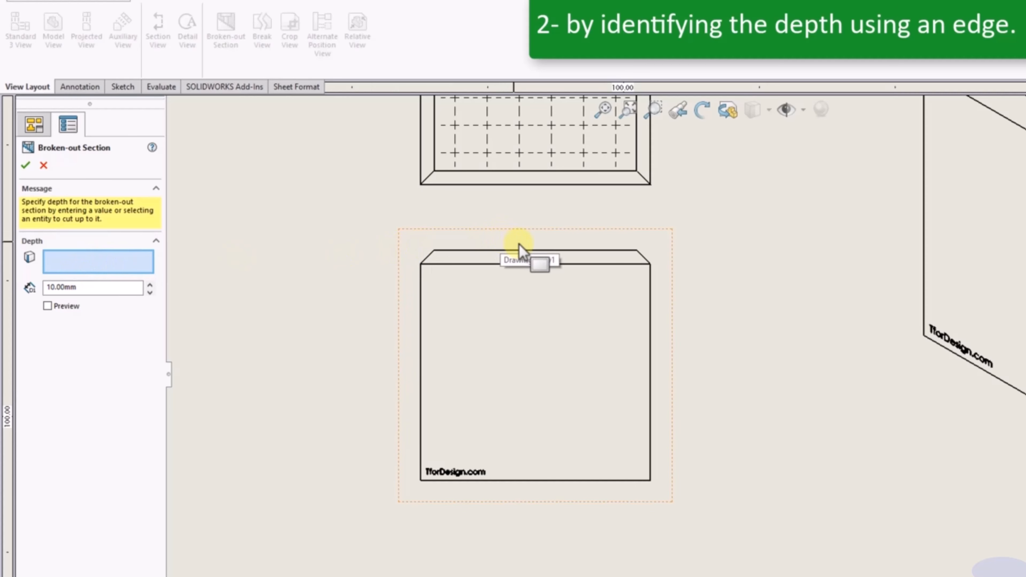
# Define the section depth by the uppermost horizontal edge of the front view, preview the cut and accept it
pyautogui.click(607, 251)
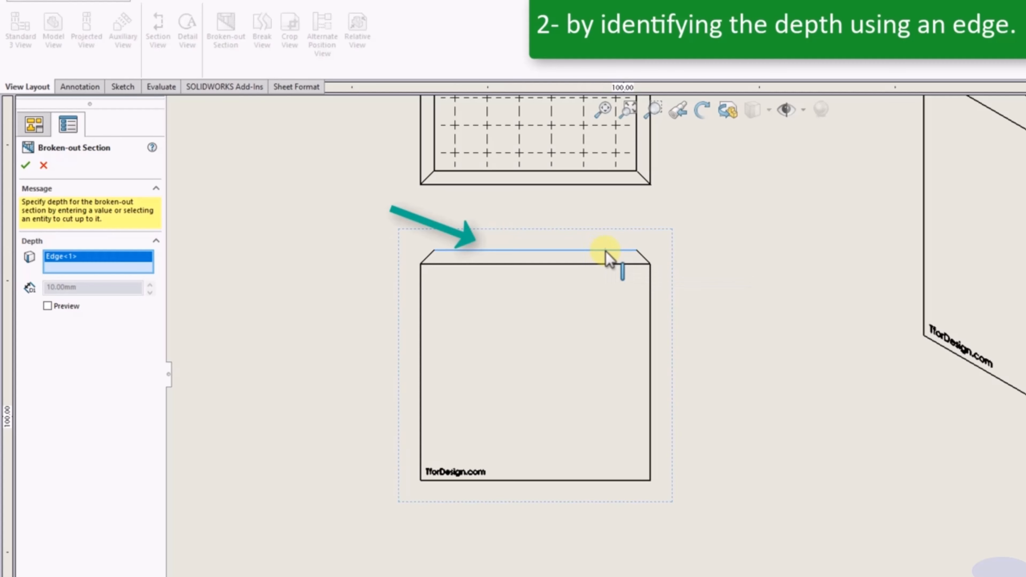
pyautogui.click(58, 307)
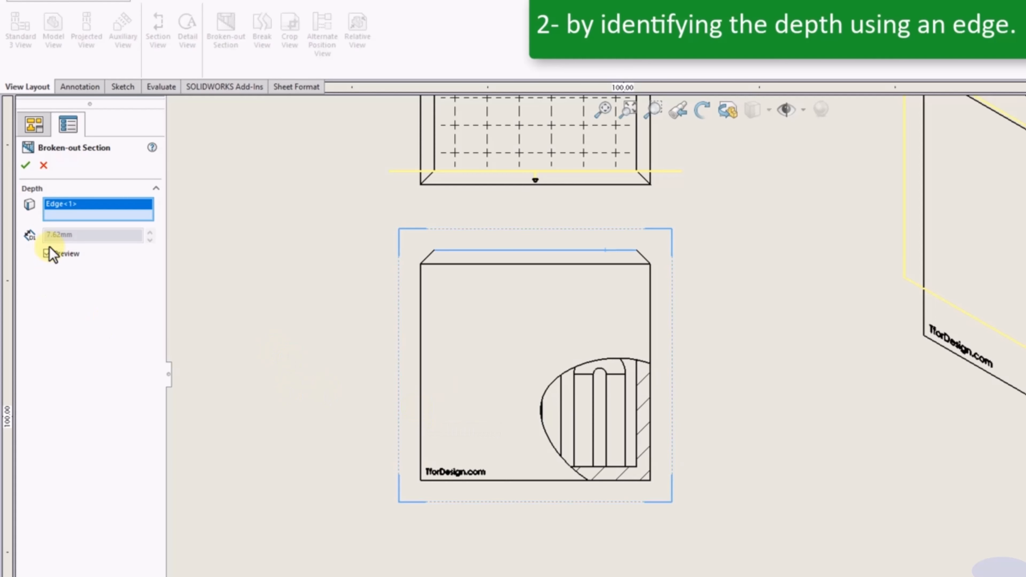
pyautogui.click(23, 169)
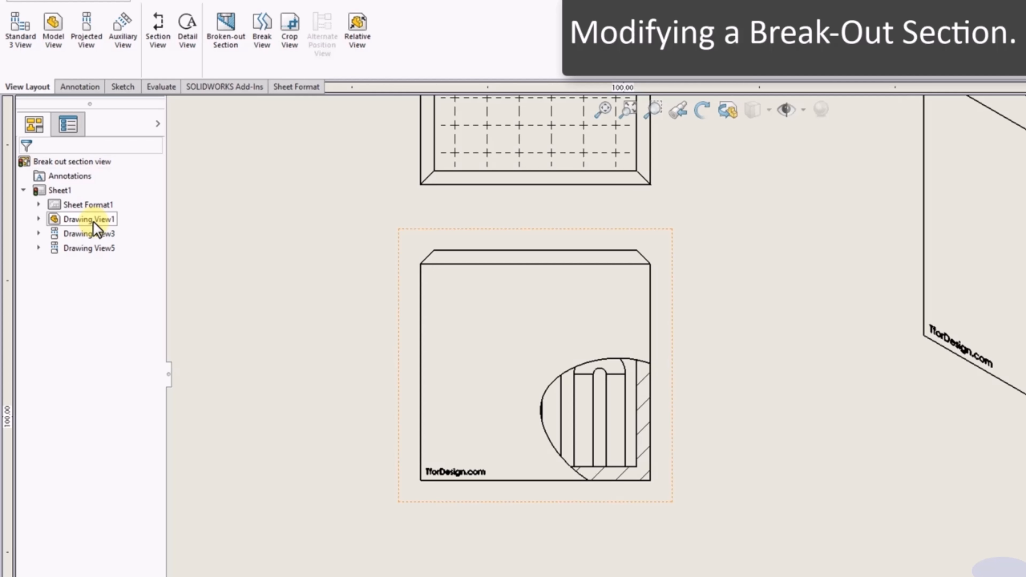
# Reshape the front view's broken-out section spline by moving its upper point up and left and its lower point left, and rebuild the drawing
pyautogui.click(38, 218)
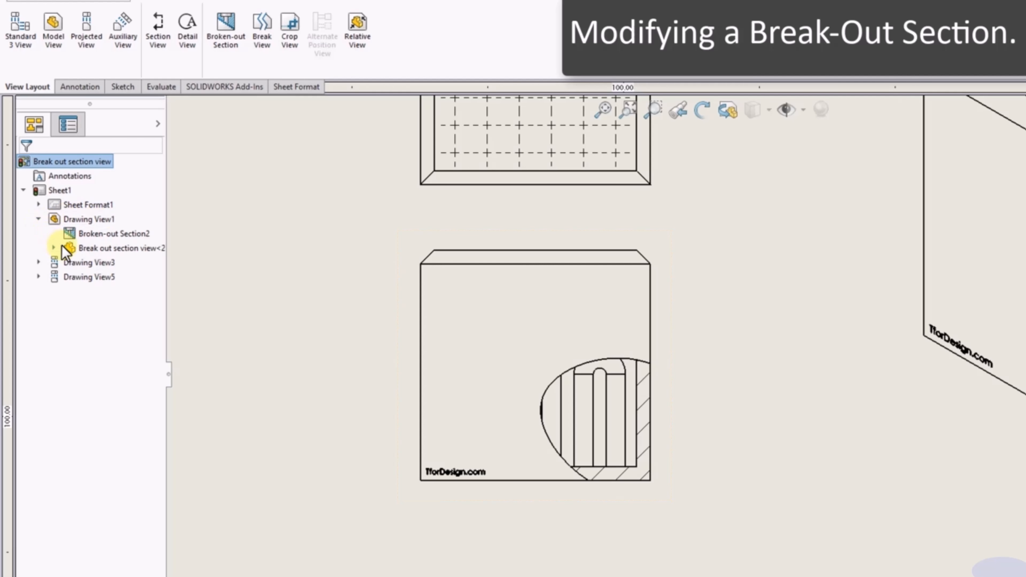
pyautogui.click(126, 236)
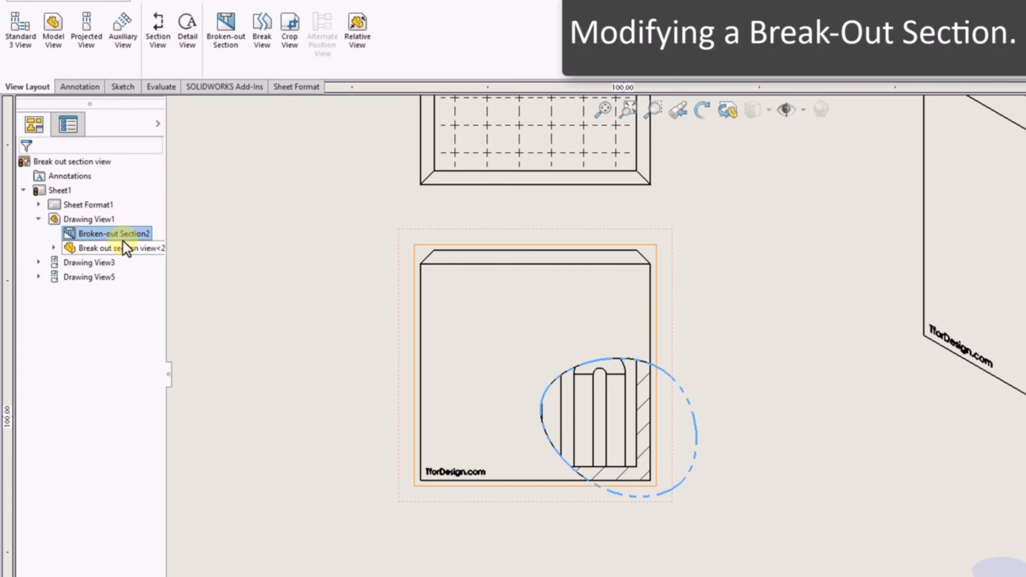
pyautogui.rightClick(132, 237)
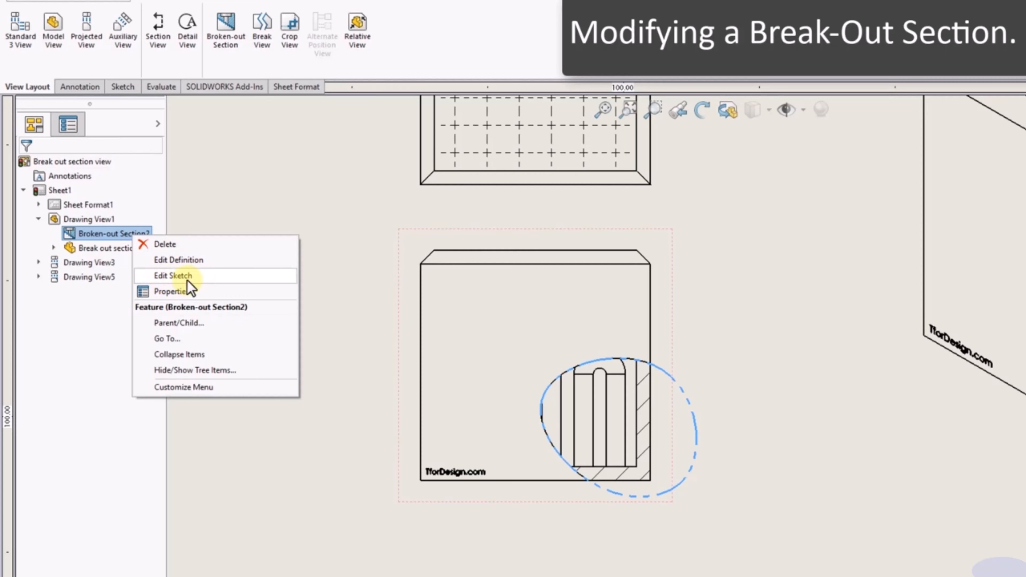
pyautogui.click(238, 277)
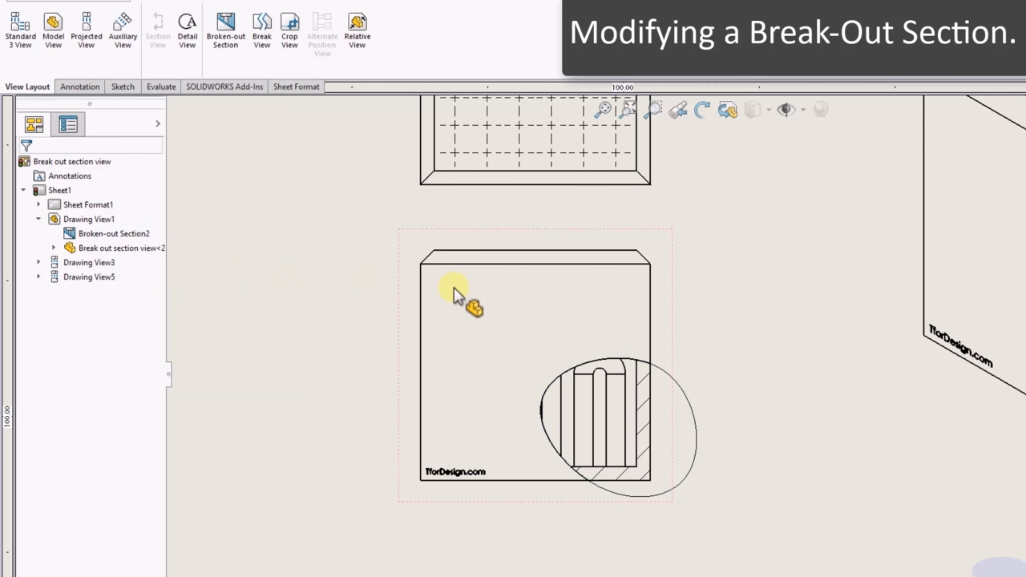
pyautogui.click(604, 363)
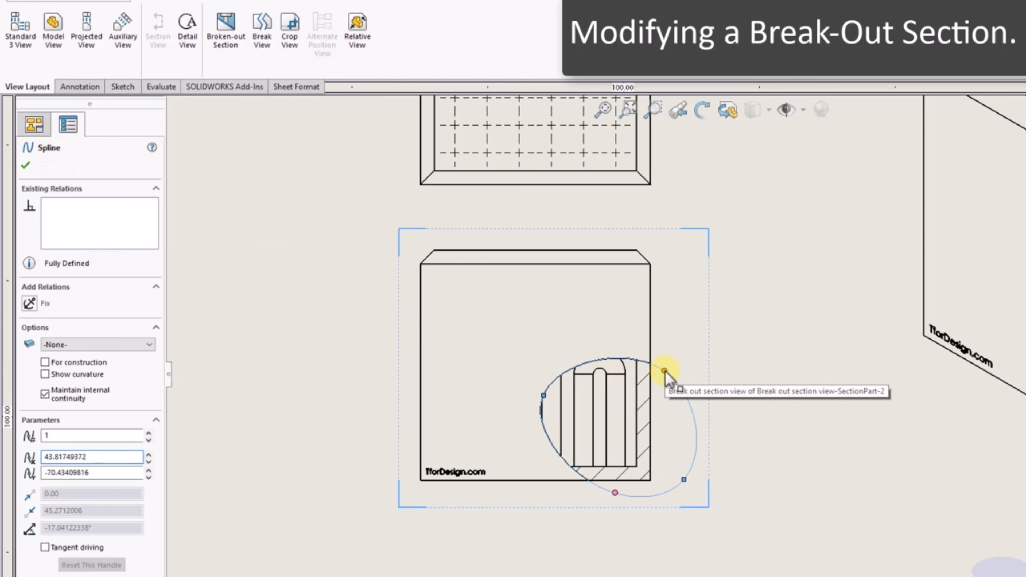
pyautogui.moveTo(663, 367); pyautogui.dragTo(619, 330)
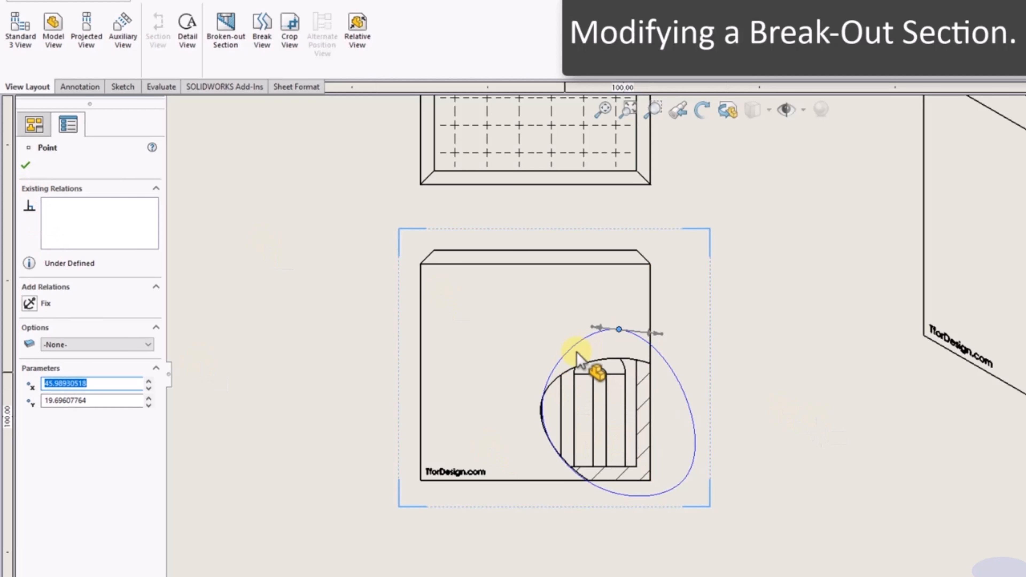
pyautogui.click(549, 436)
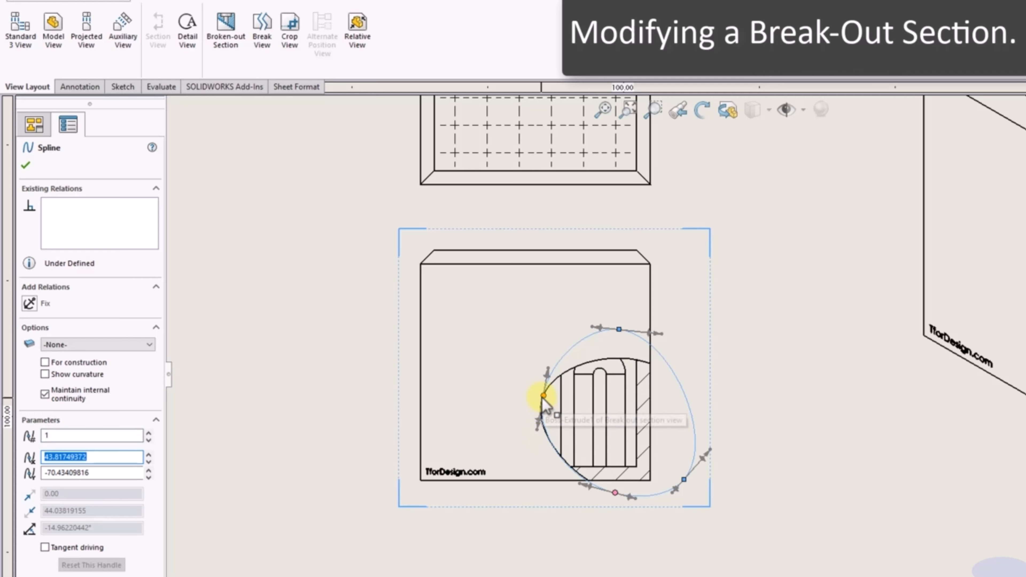
pyautogui.moveTo(615, 493); pyautogui.dragTo(550, 475)
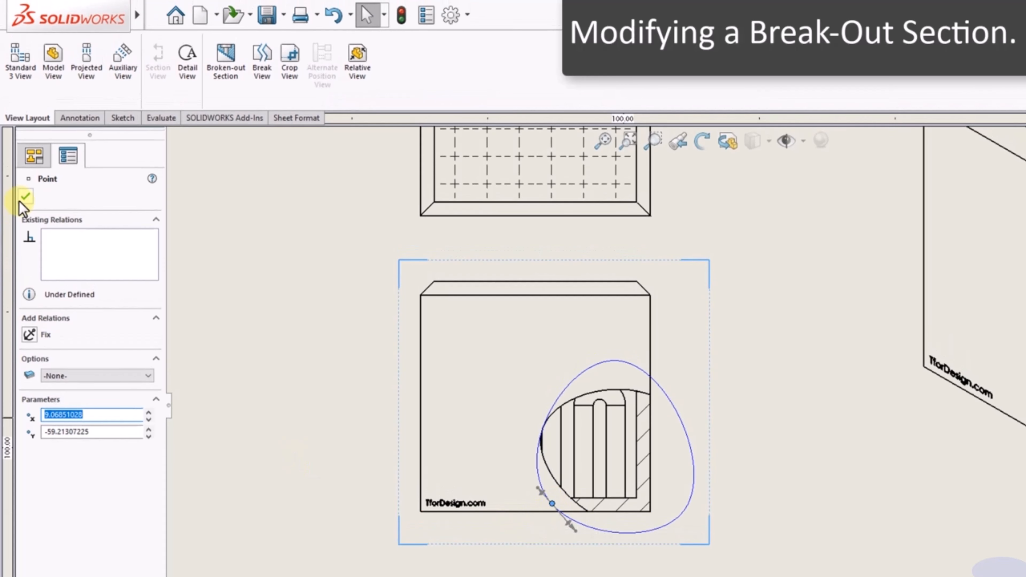
pyautogui.click(25, 197)
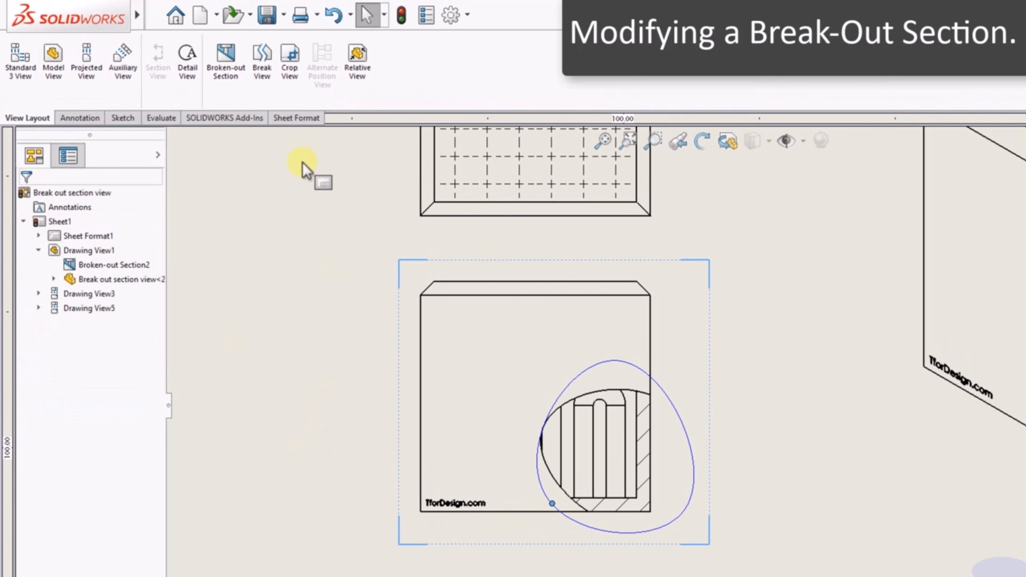
pyautogui.click(402, 16)
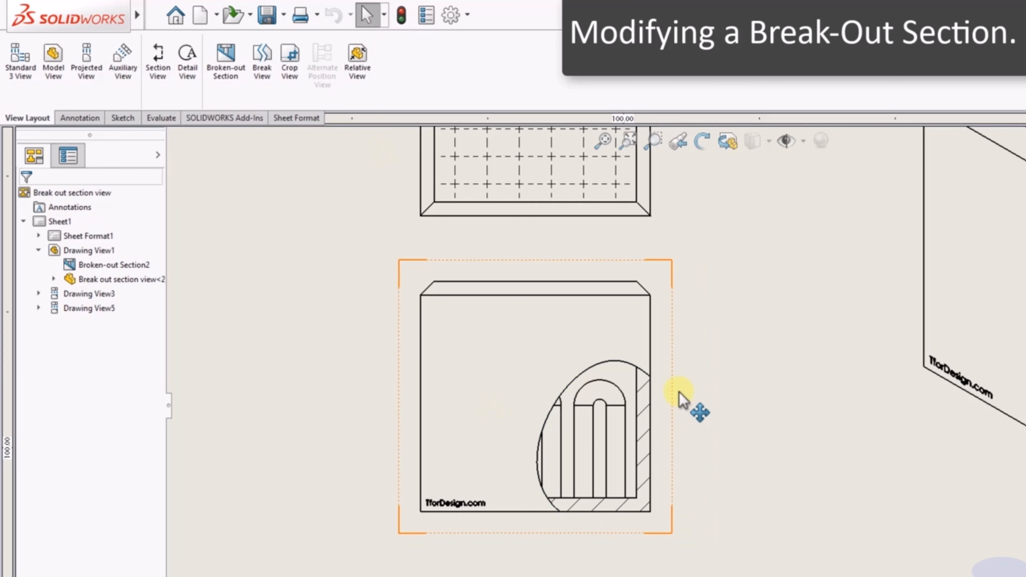
pyautogui.click(849, 545)
# Set the depth of the isometric view's broken-out section to 40 mm
pyautogui.scroll(4, 850, 546)
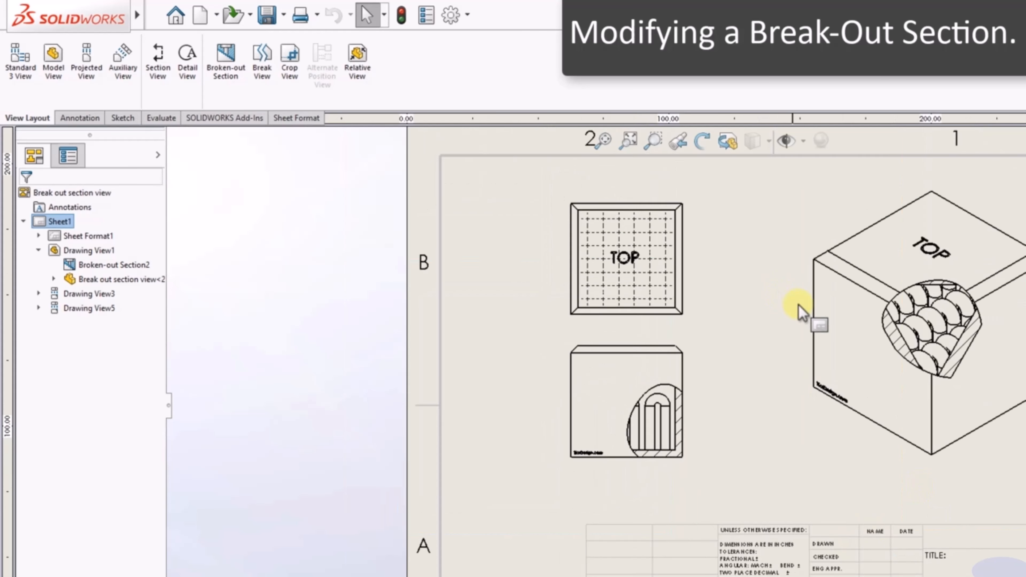
pyautogui.scroll(-3, 845, 437)
pyautogui.scroll(3, 848, 385)
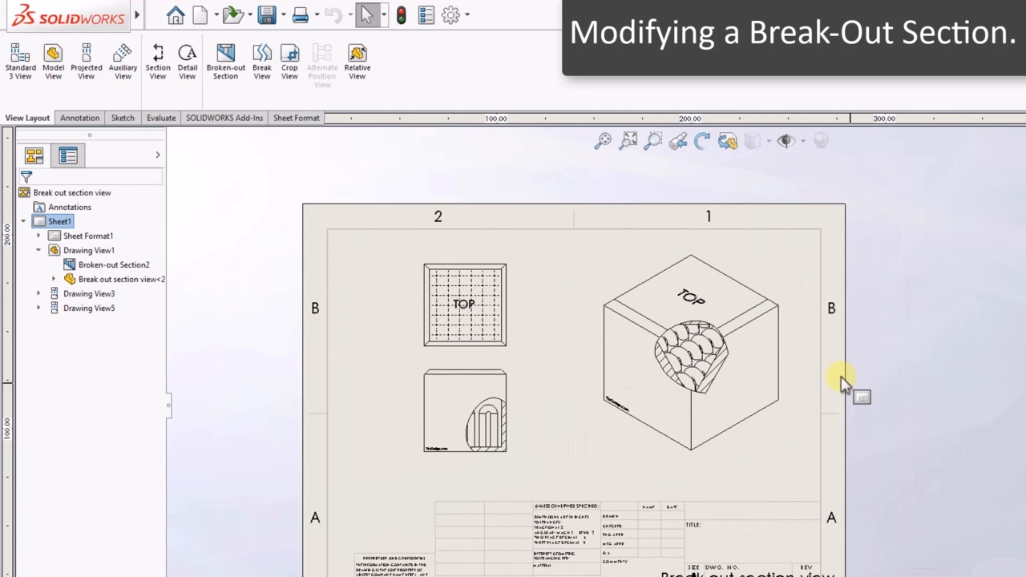
pyautogui.scroll(-3, 779, 408)
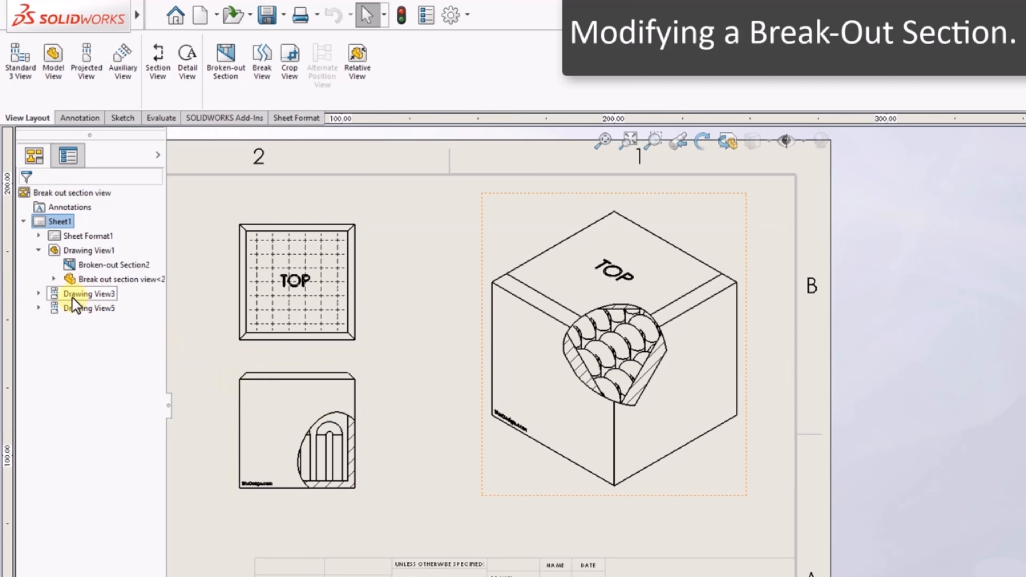
pyautogui.click(38, 295)
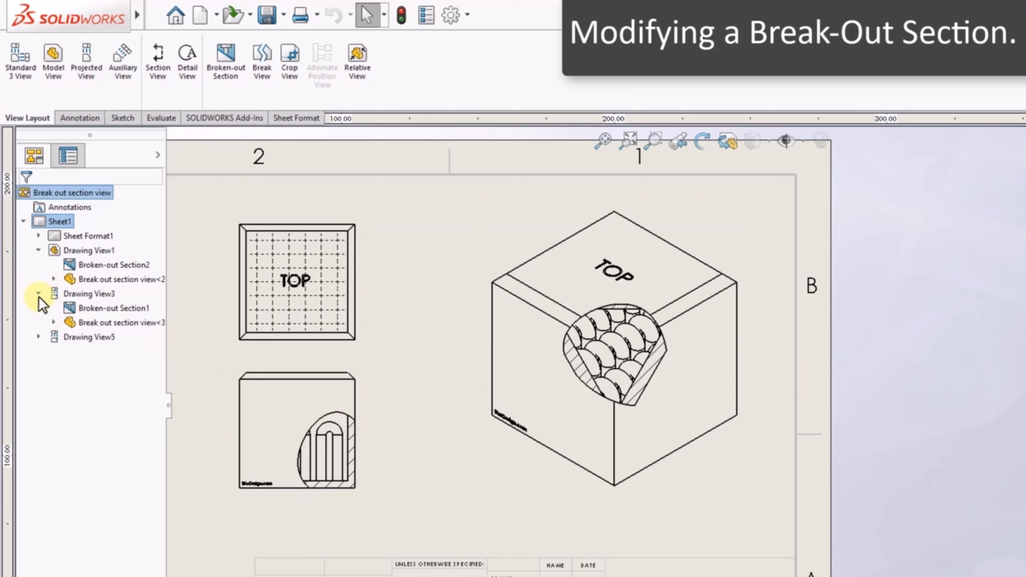
pyautogui.click(101, 312)
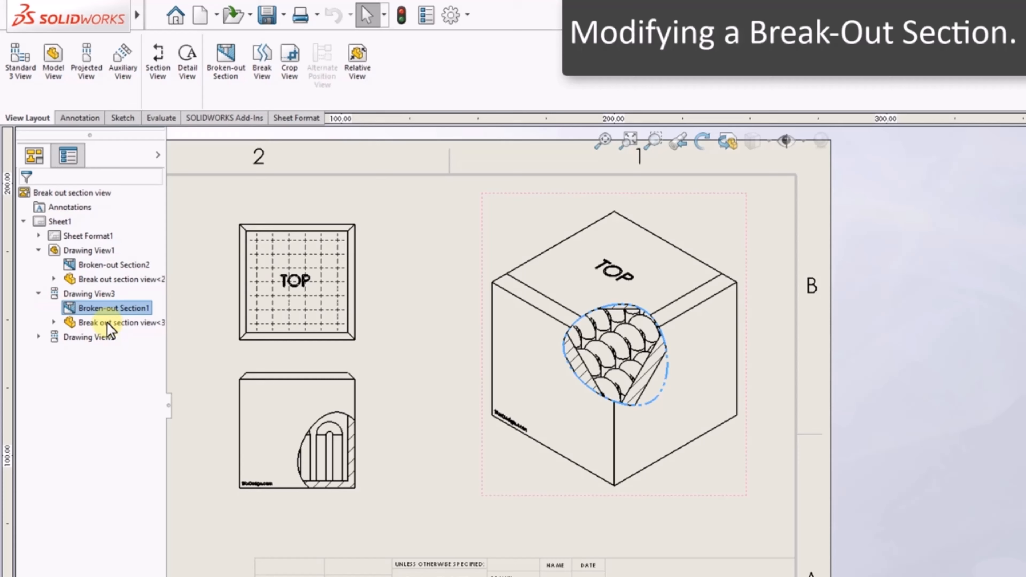
pyautogui.rightClick(118, 308)
pyautogui.click(138, 332)
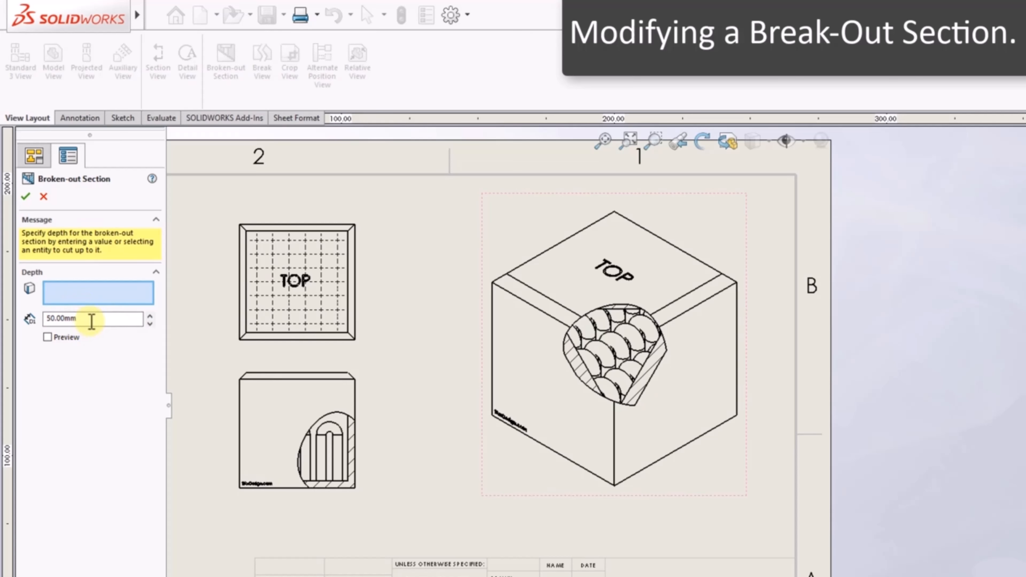
pyautogui.click(150, 324)
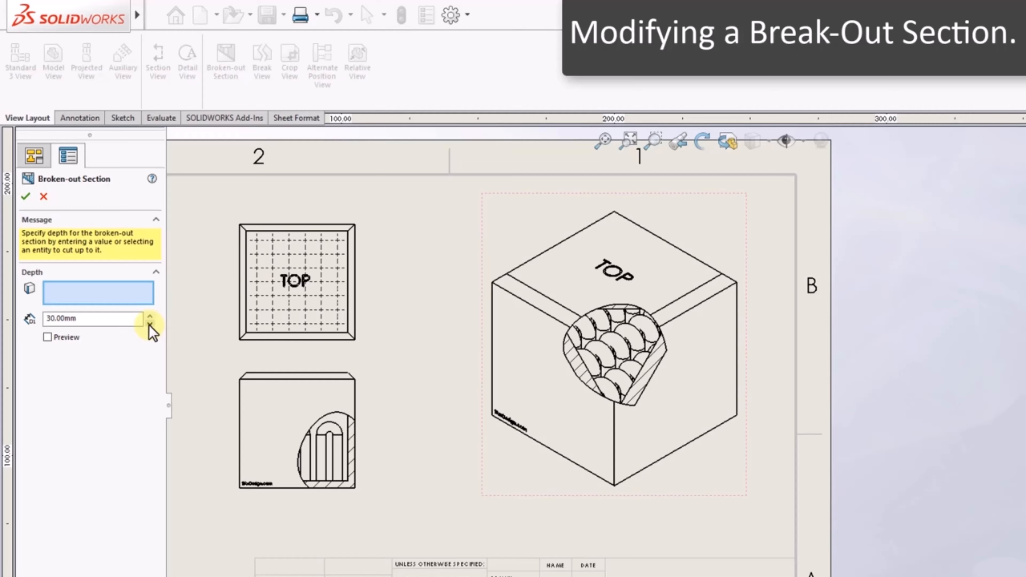
pyautogui.click(150, 317)
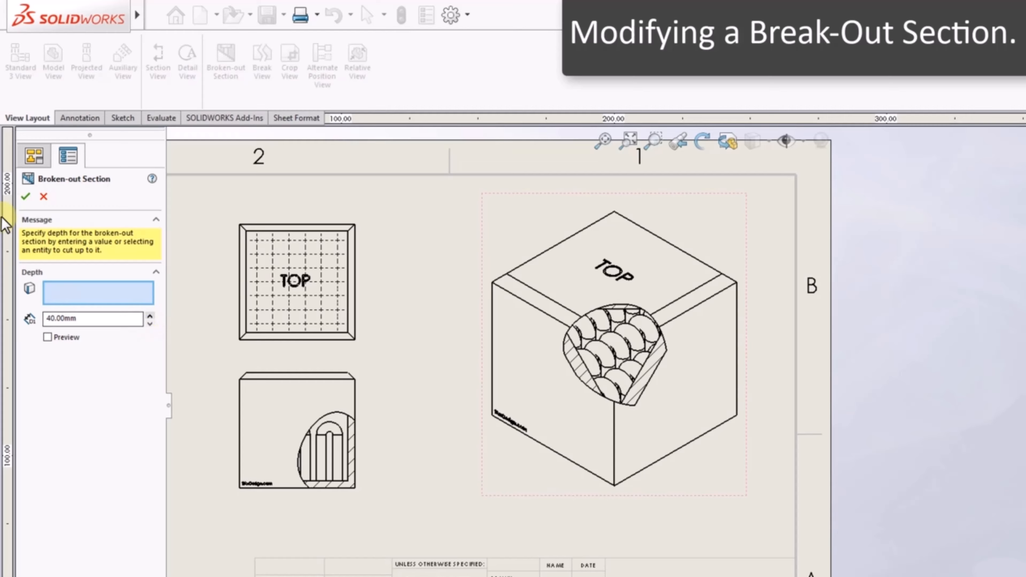
pyautogui.click(23, 200)
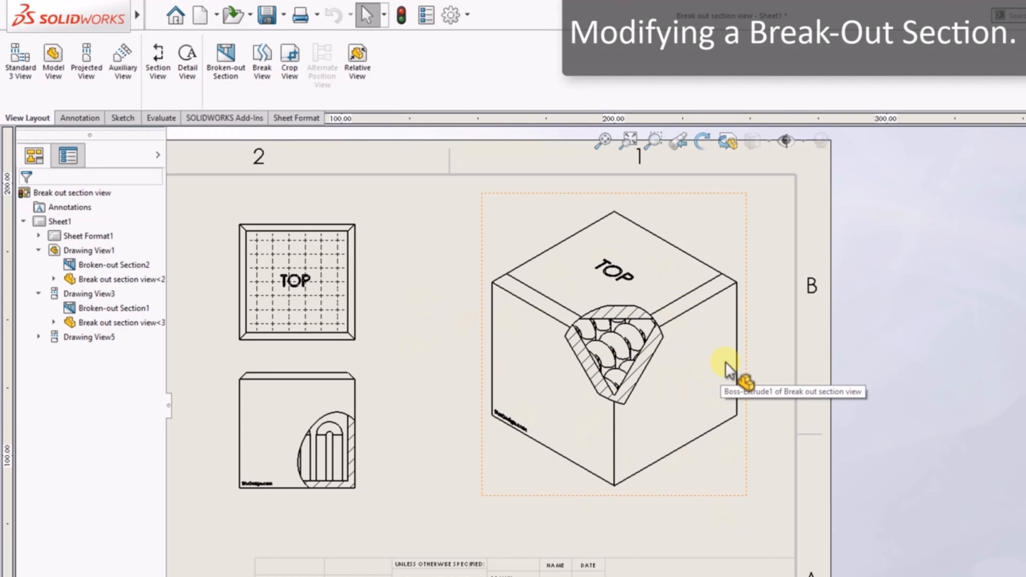
pyautogui.press('f')
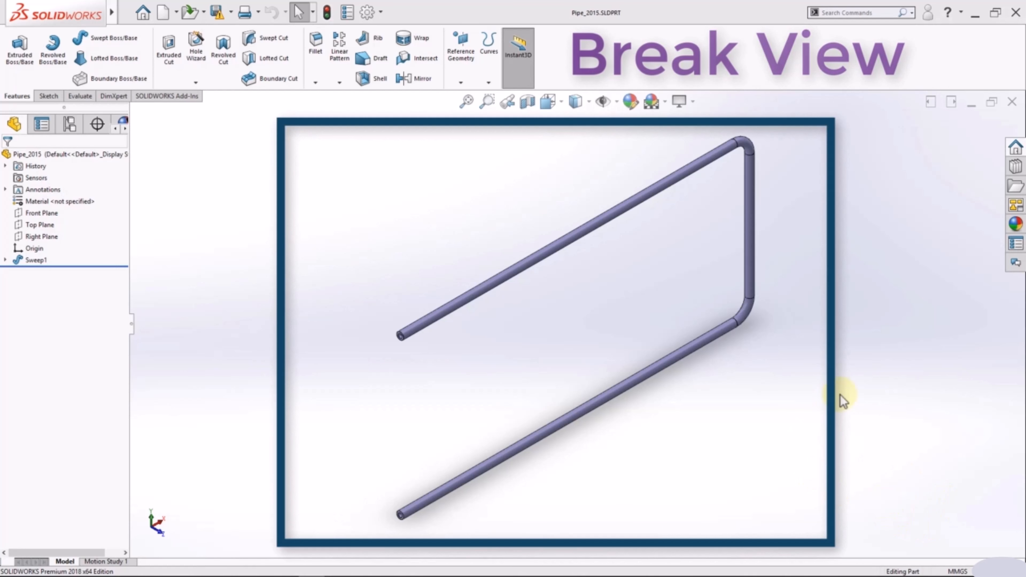
# Create a new drawing for the pipe part on an A (ANSI) Landscape sheet
pyautogui.moveTo(548, 360); pyautogui.dragTo(532, 276, button='middle')
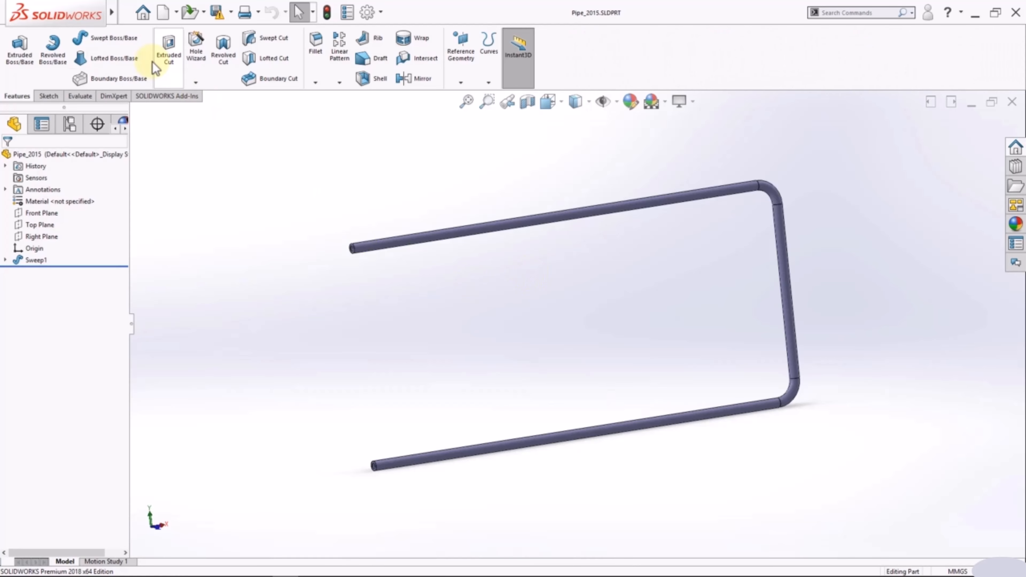
pyautogui.click(163, 12)
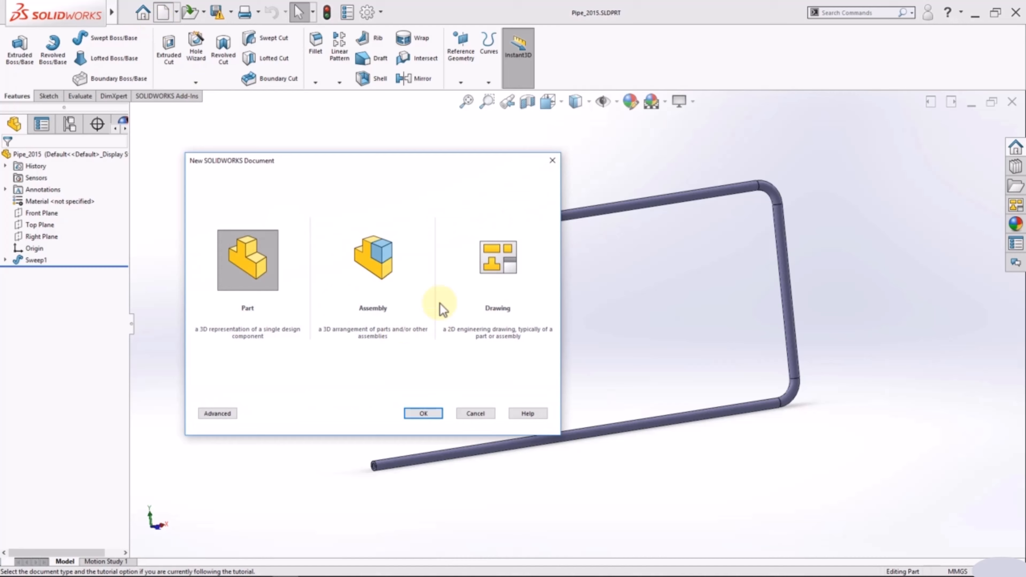
pyautogui.doubleClick(482, 262)
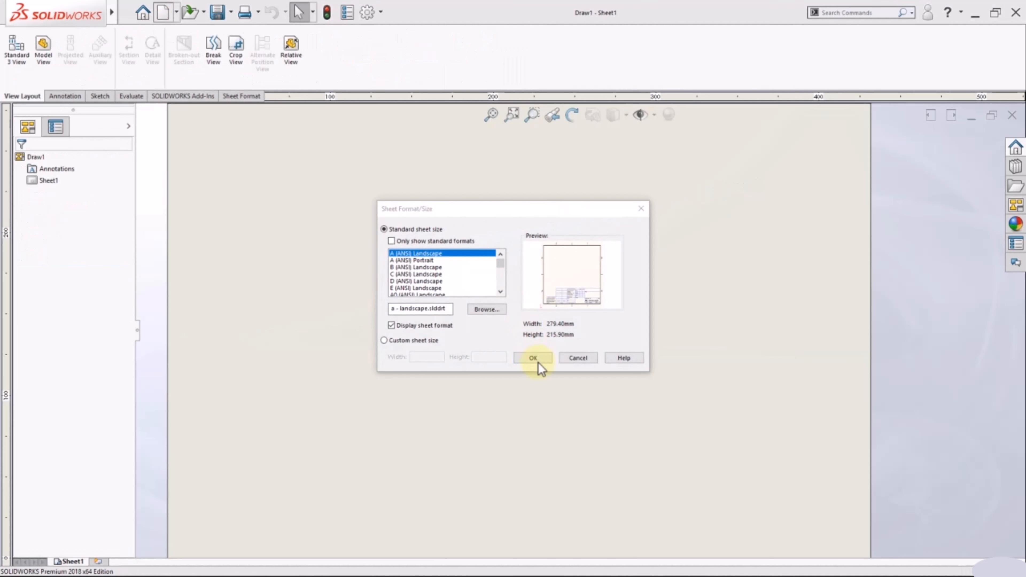
pyautogui.click(538, 359)
# Load the views of Pipe_2015.SLDPRT into the View Palette
pyautogui.click(1011, 213)
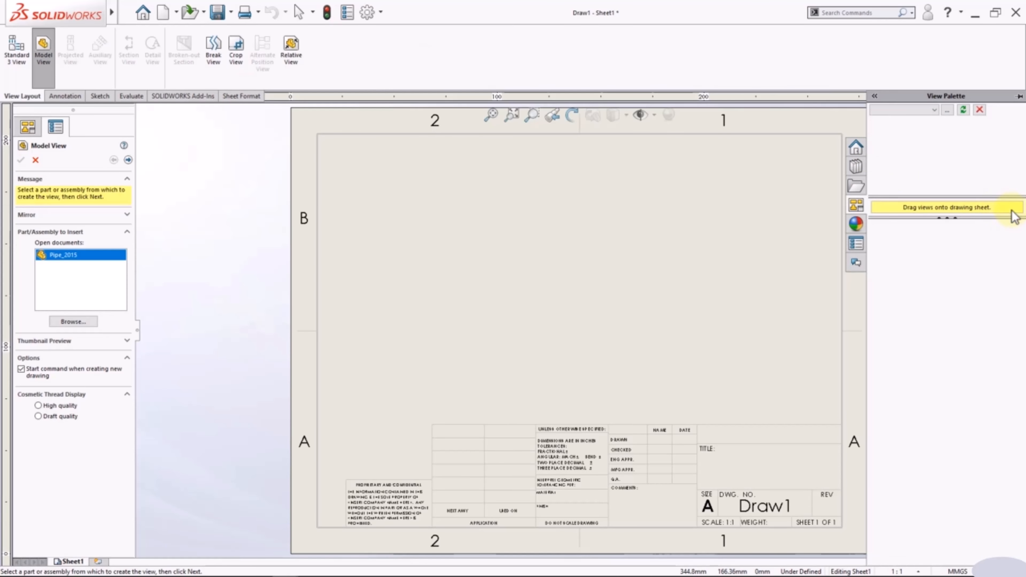
pyautogui.click(912, 111)
pyautogui.click(909, 121)
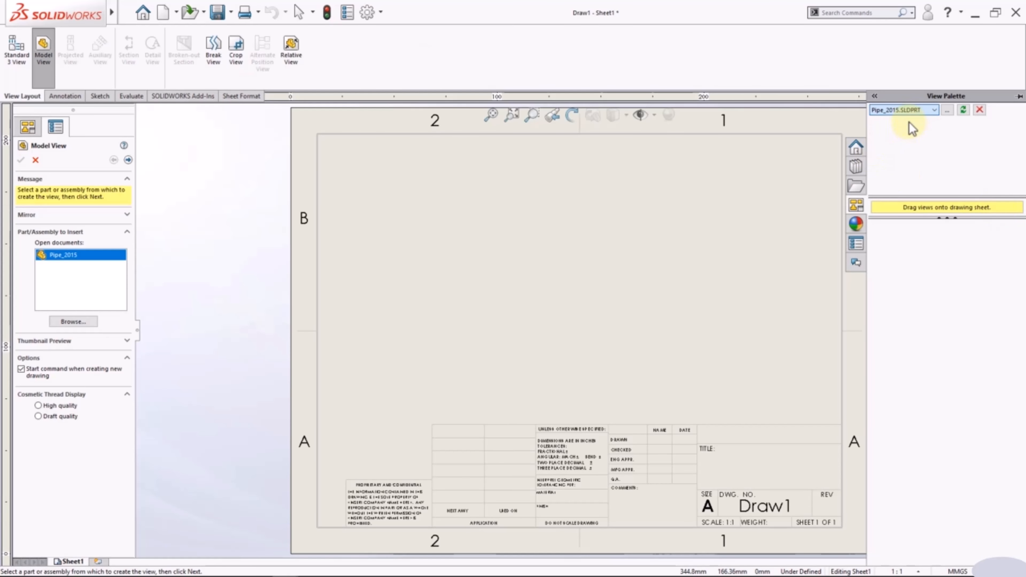
pyautogui.click(966, 113)
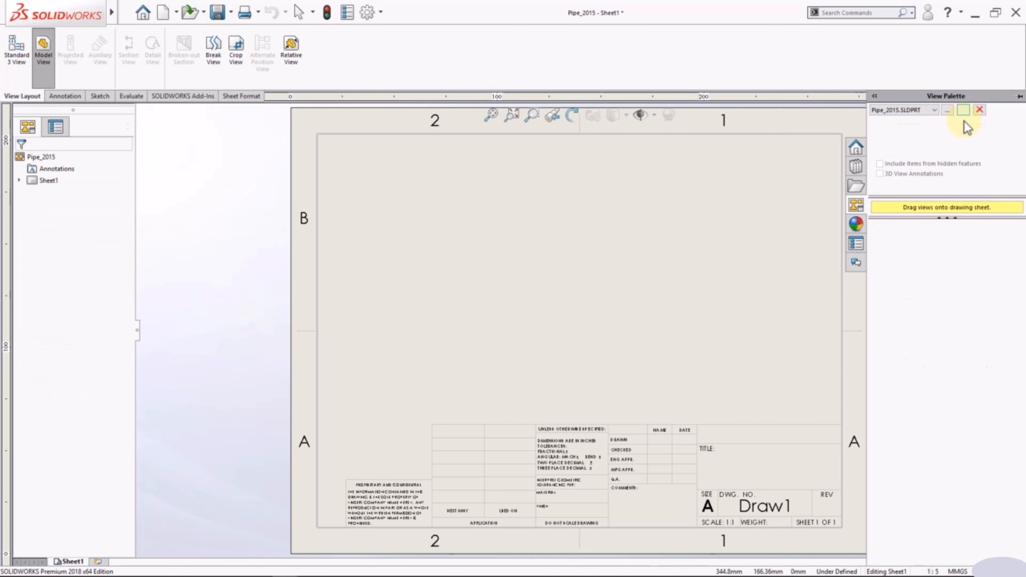
# Place the pipe's front view on the sheet and add a projected side view beside it
pyautogui.moveTo(907, 252); pyautogui.dragTo(692, 308)
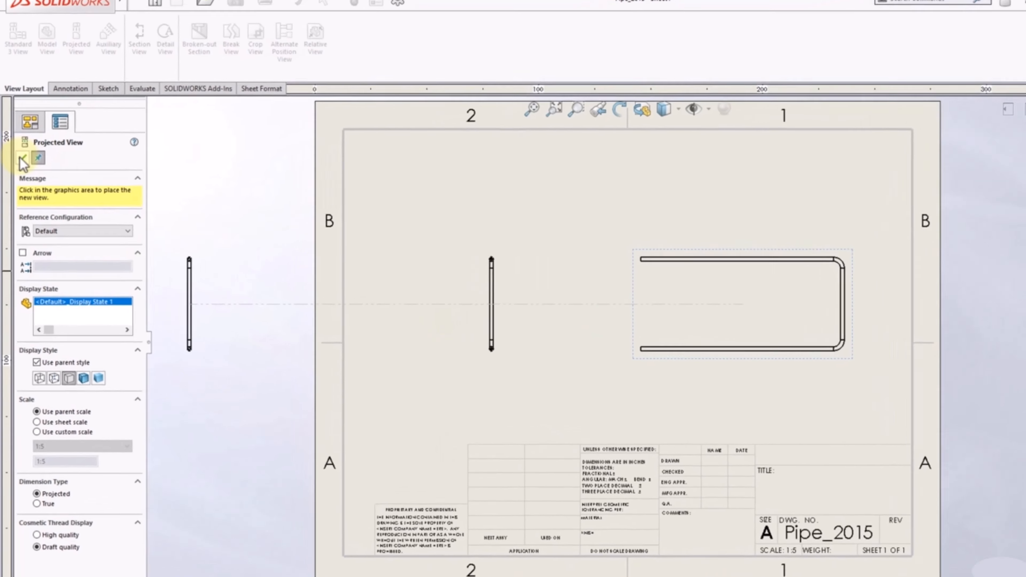
pyautogui.click(23, 161)
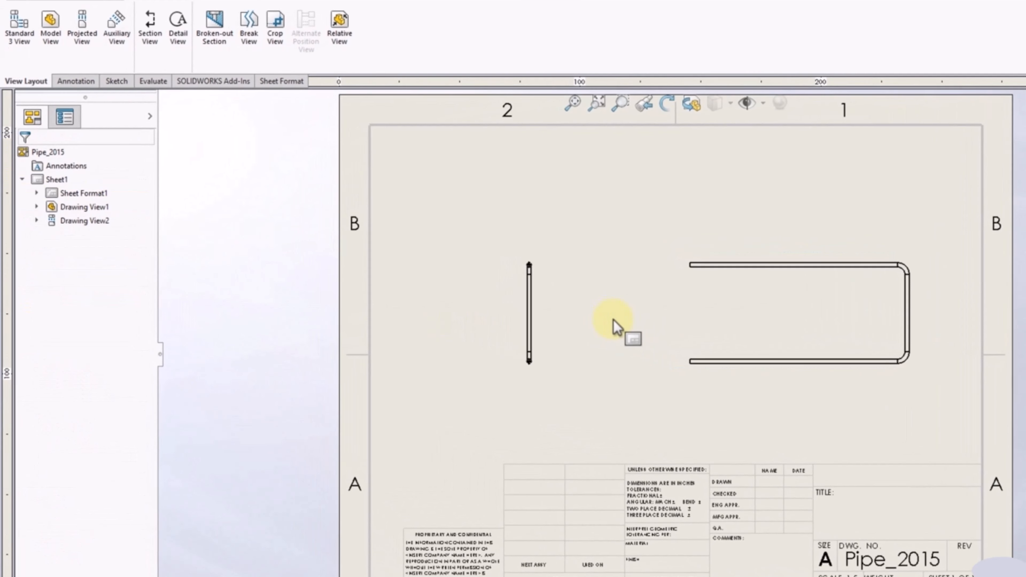
# Add a vertical break with zigzag lines and a 10 mm gap across the two straight legs of the pipe's front view
pyautogui.click(248, 26)
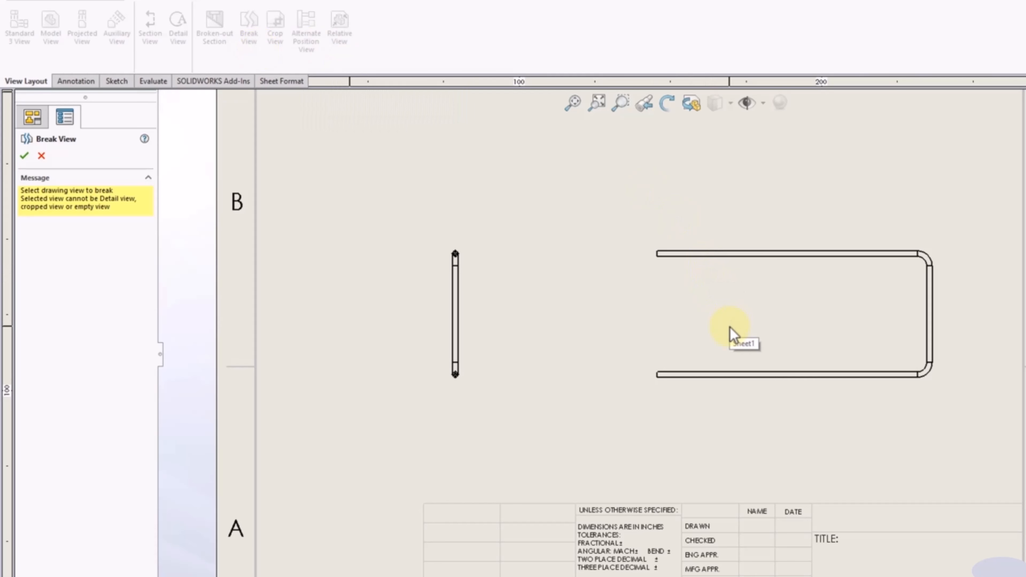
pyautogui.click(734, 335)
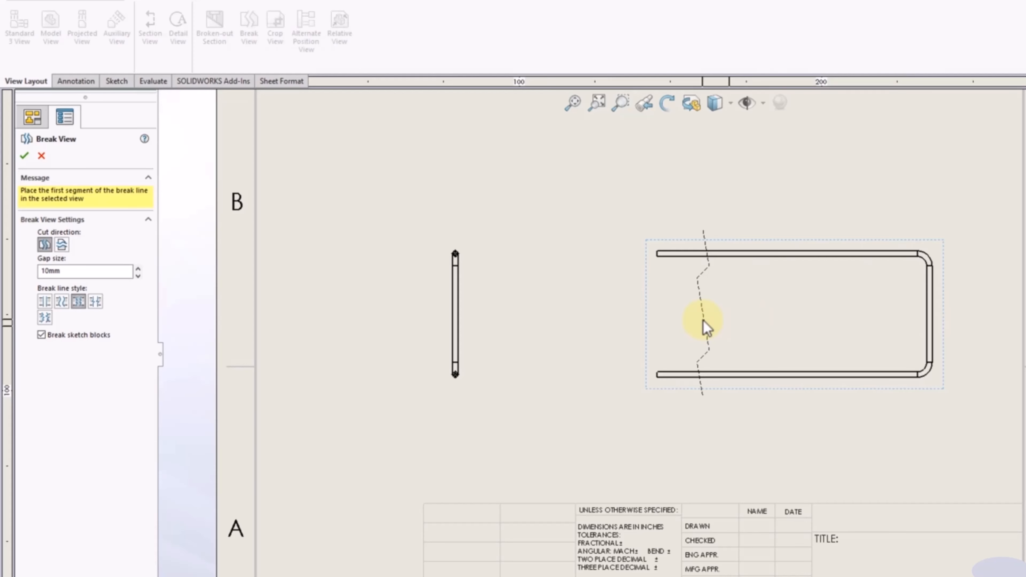
pyautogui.scroll(-2, 706, 327)
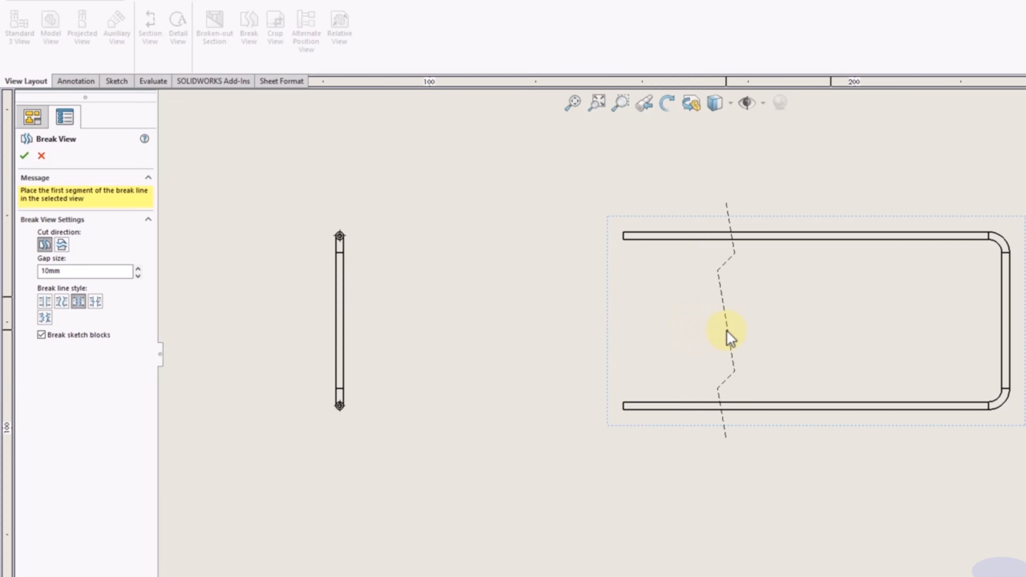
pyautogui.click(691, 336)
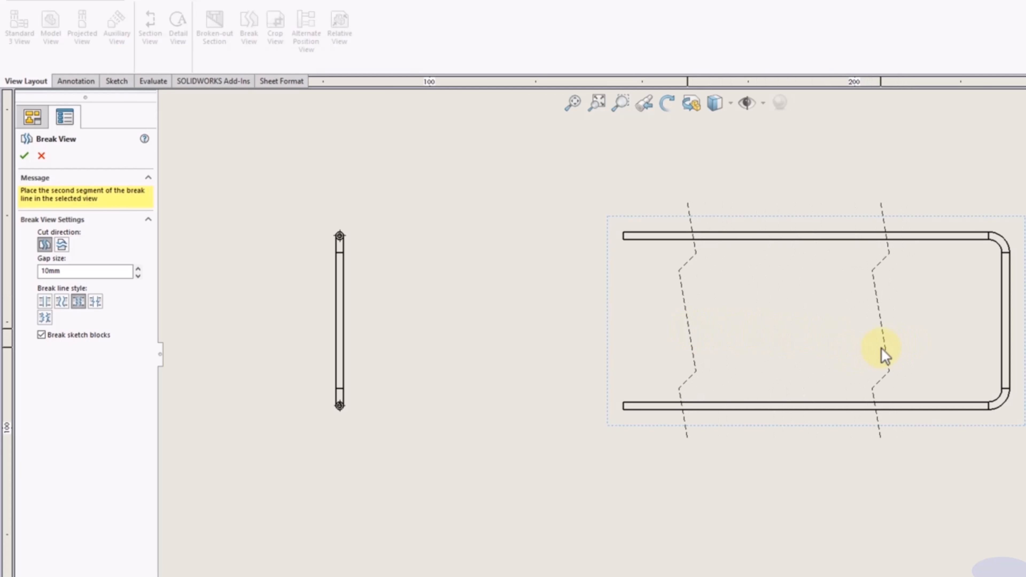
pyautogui.click(882, 349)
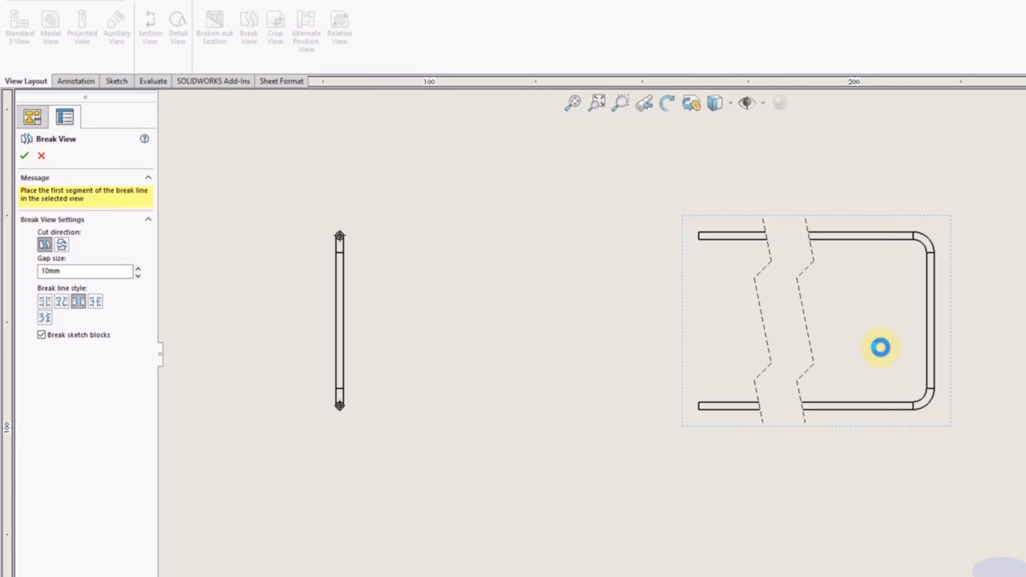
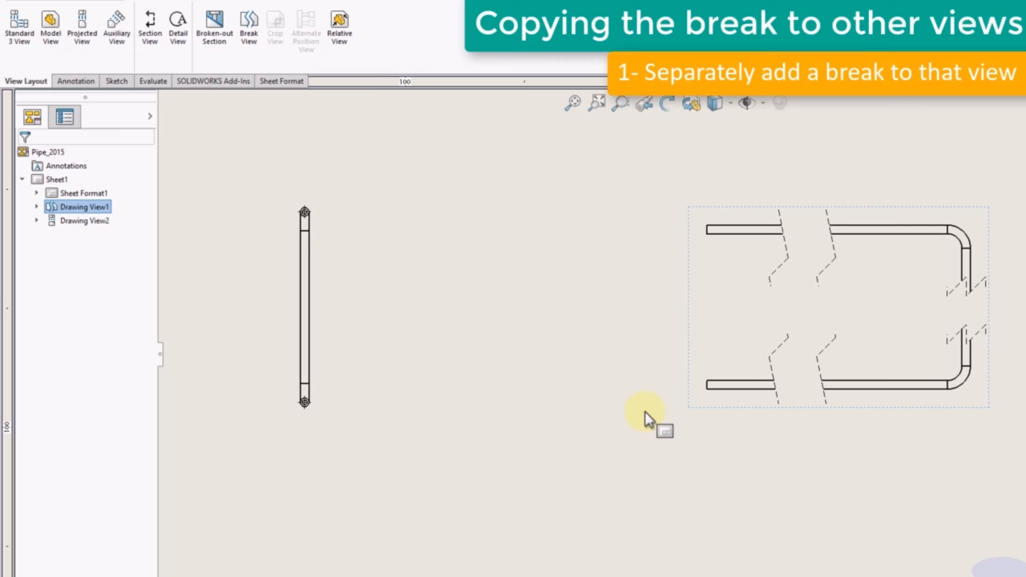
# Add a horizontal break with a 10 mm gap to the projected side view and move the view closer to the front view
pyautogui.click(564, 443)
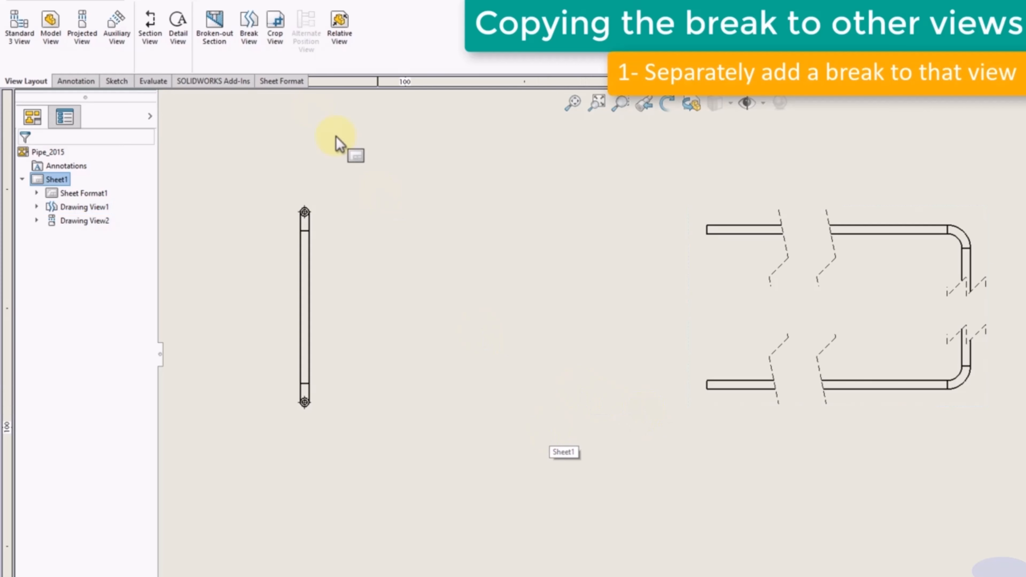
pyautogui.click(249, 28)
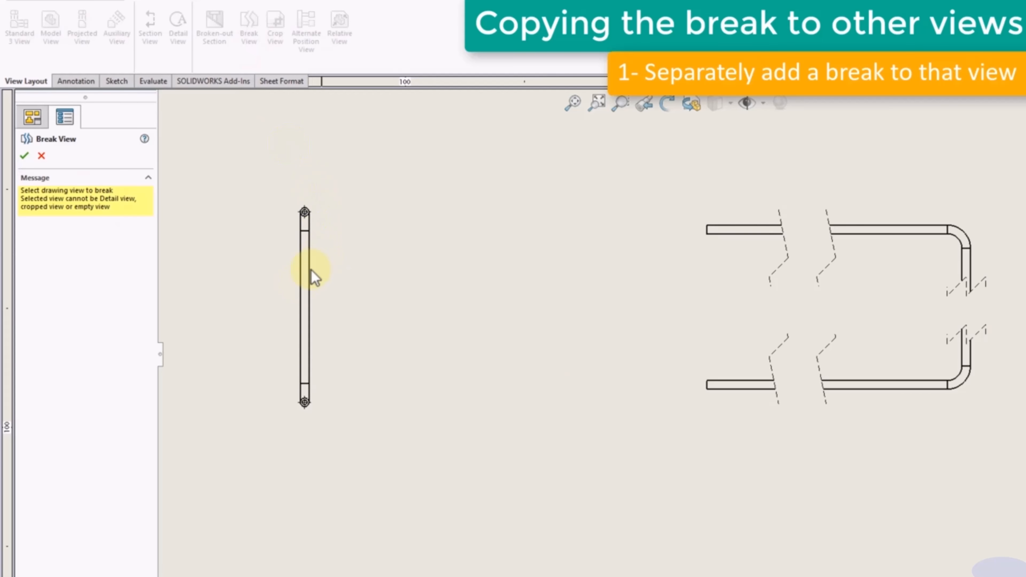
pyautogui.click(298, 294)
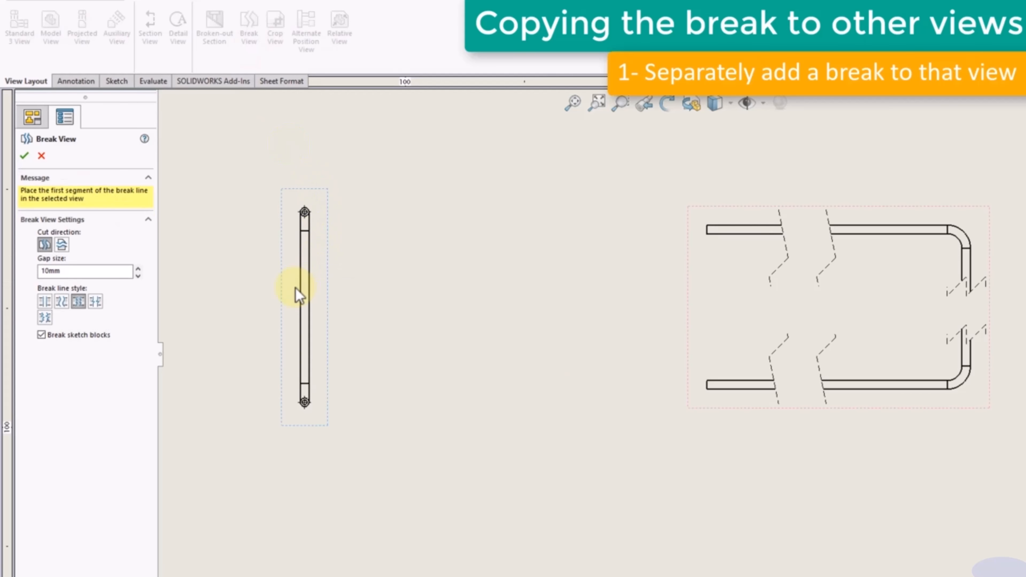
pyautogui.click(62, 246)
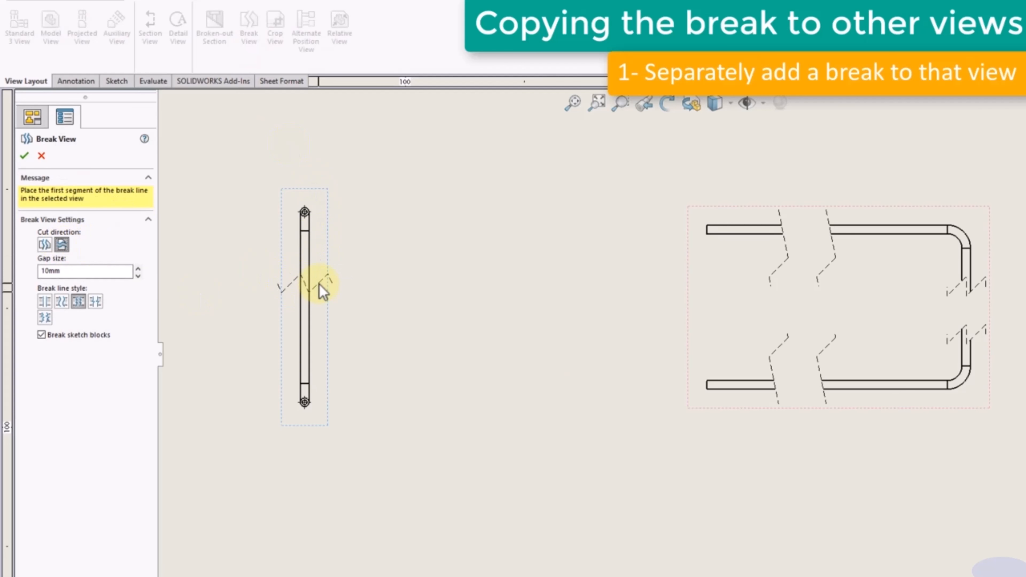
pyautogui.click(316, 351)
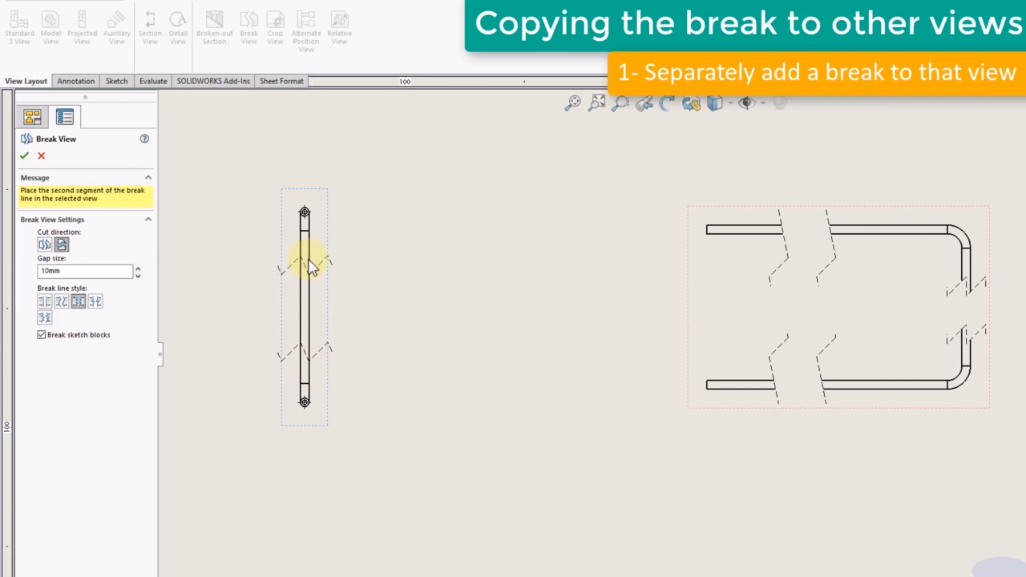
pyautogui.click(312, 248)
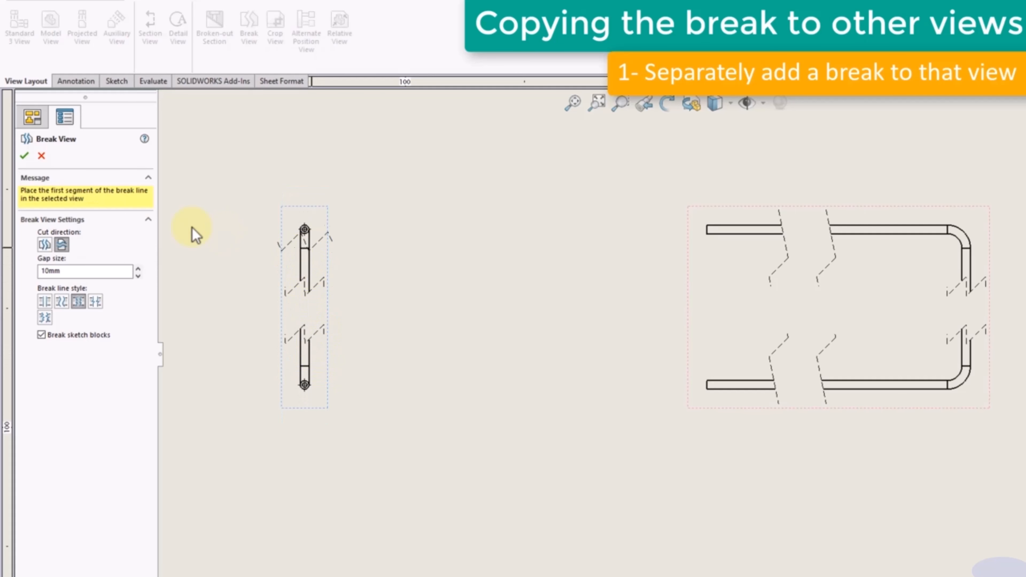
pyautogui.click(24, 156)
pyautogui.moveTo(312, 407)
pyautogui.mouseDown()
pyautogui.moveTo(964, 452)
pyautogui.moveTo(1022, 443)
pyautogui.moveTo(448, 415)
pyautogui.mouseUp()
pyautogui.click(505, 439)
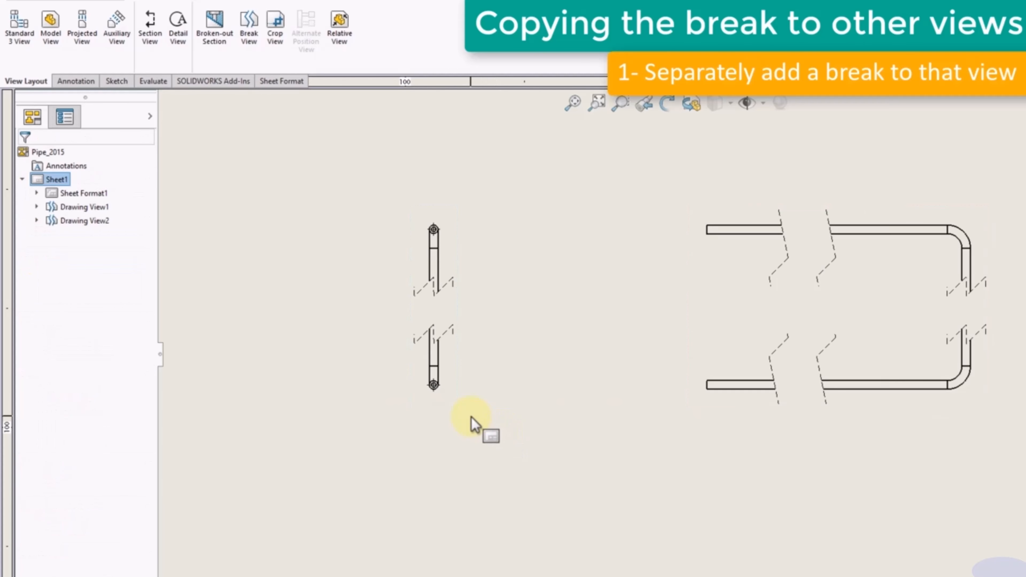
# Apply the projected side view's properties with Align breaks with parent turned on
pyautogui.rightClick(458, 395)
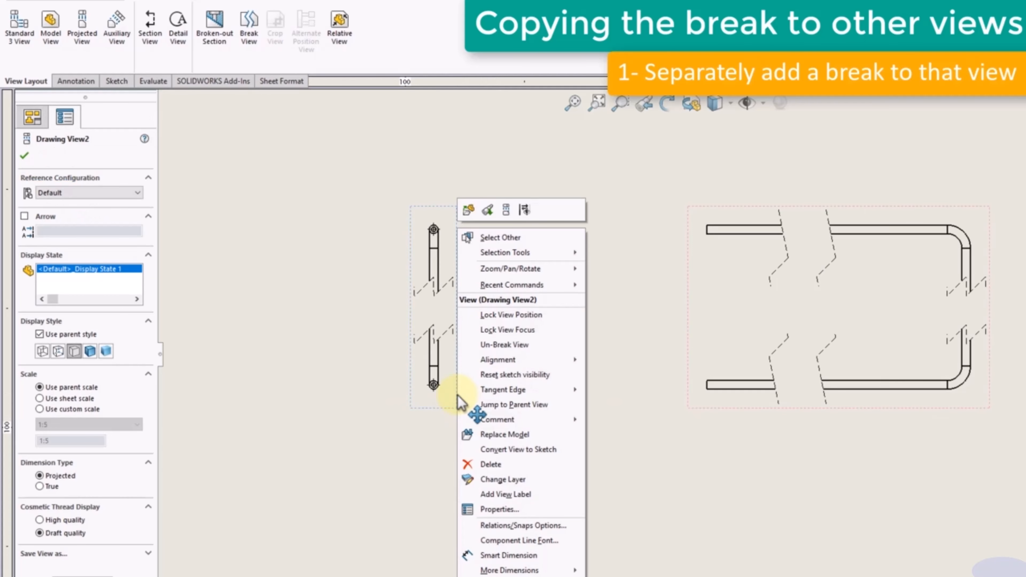
pyautogui.click(499, 509)
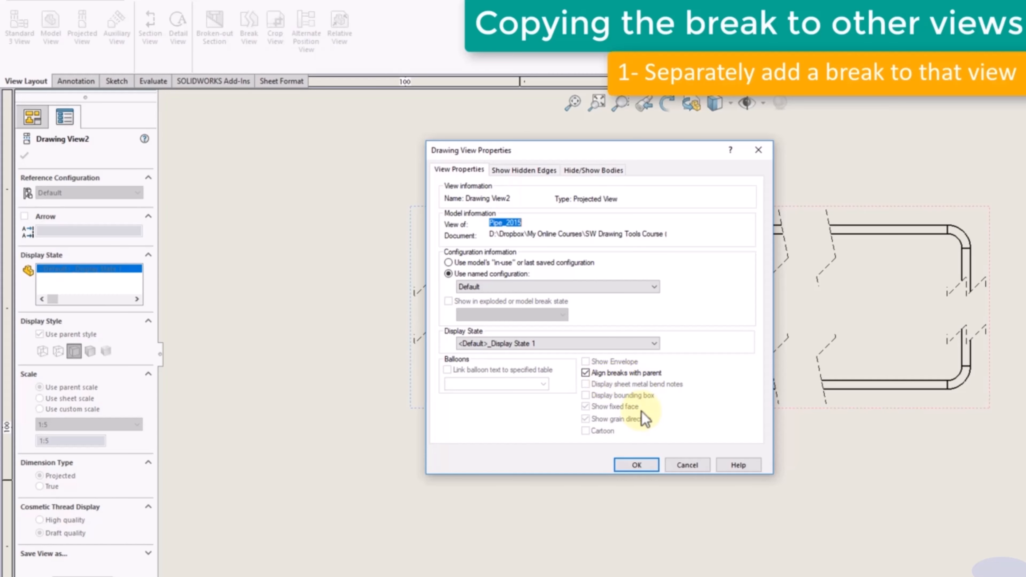
pyautogui.click(586, 372)
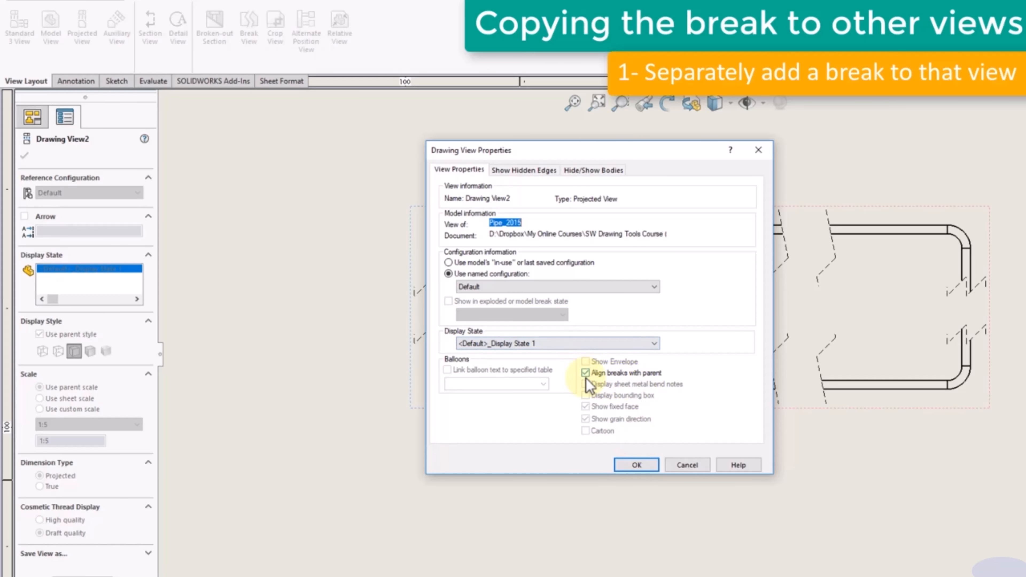
pyautogui.click(635, 467)
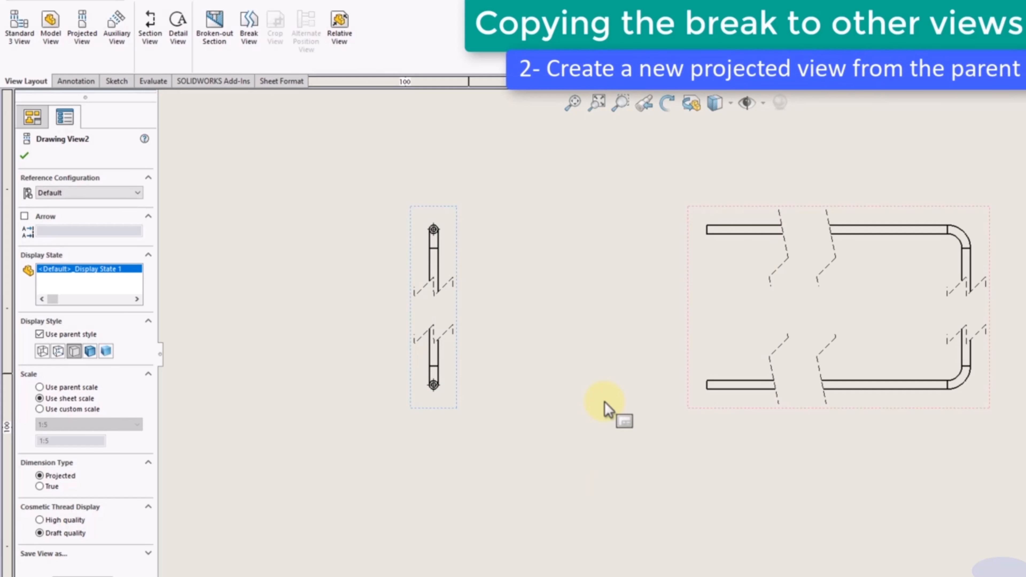
# Project another side view from the broken front view and place it between the two existing views
pyautogui.click(648, 442)
pyautogui.click(688, 409)
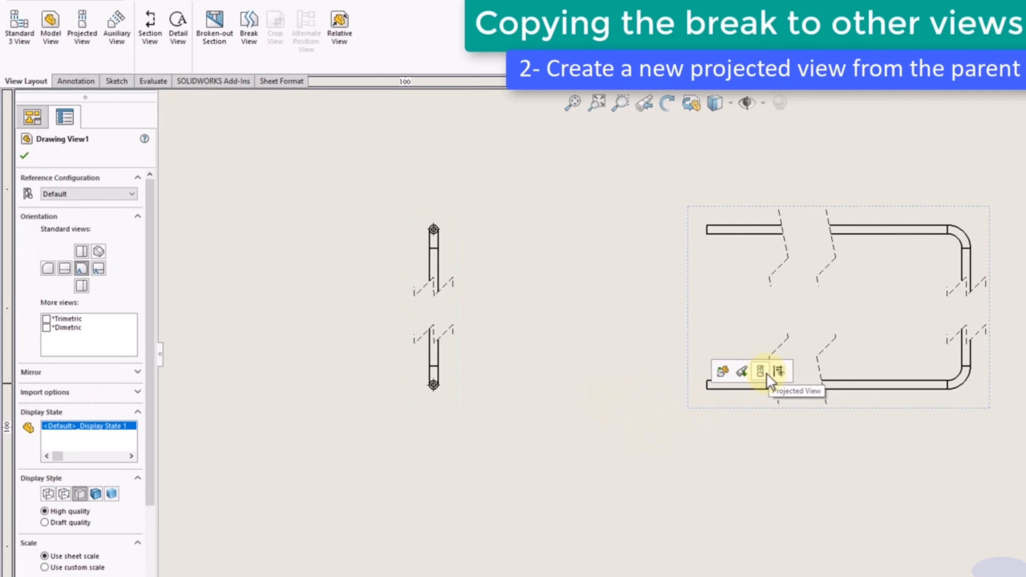
pyautogui.click(766, 373)
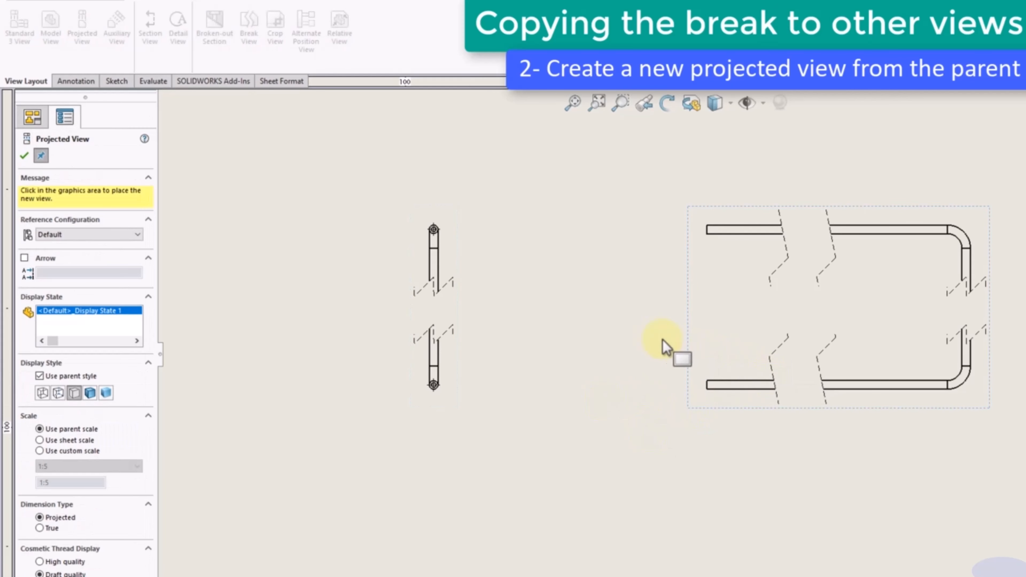
pyautogui.click(553, 326)
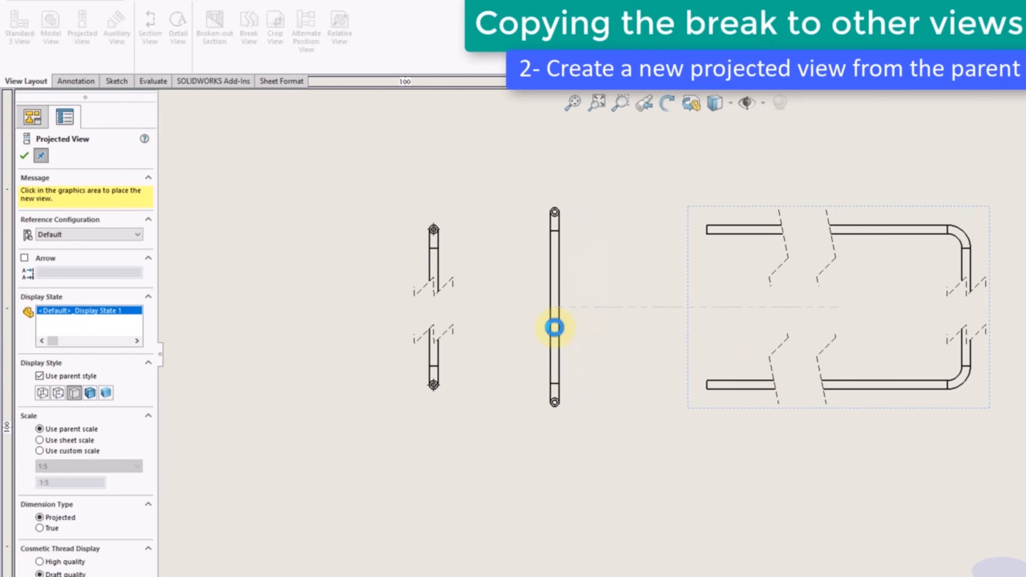
pyautogui.click(586, 387)
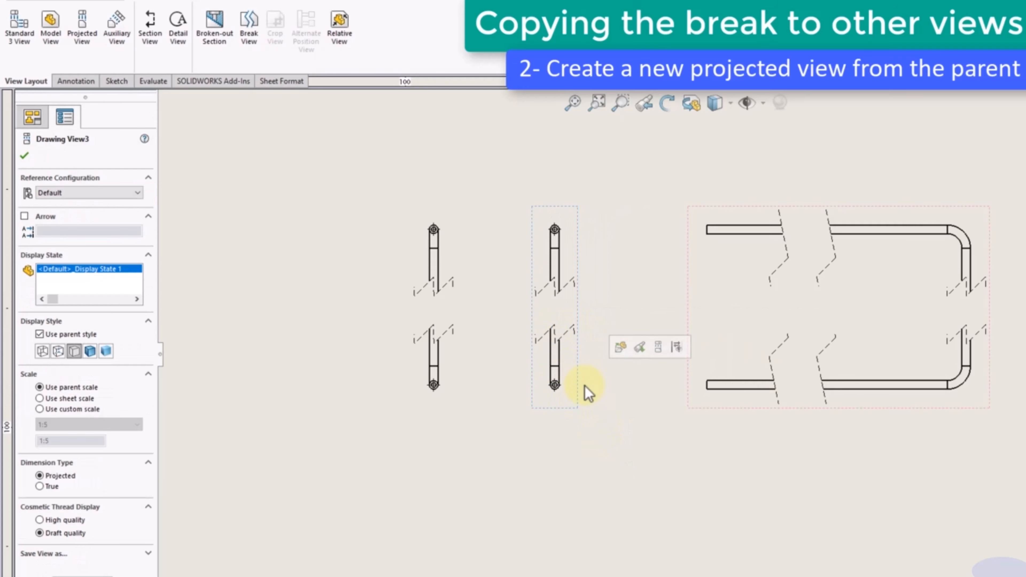
pyautogui.moveTo(582, 401)
pyautogui.mouseDown()
pyautogui.moveTo(1015, 395)
pyautogui.moveTo(604, 417)
pyautogui.mouseUp()
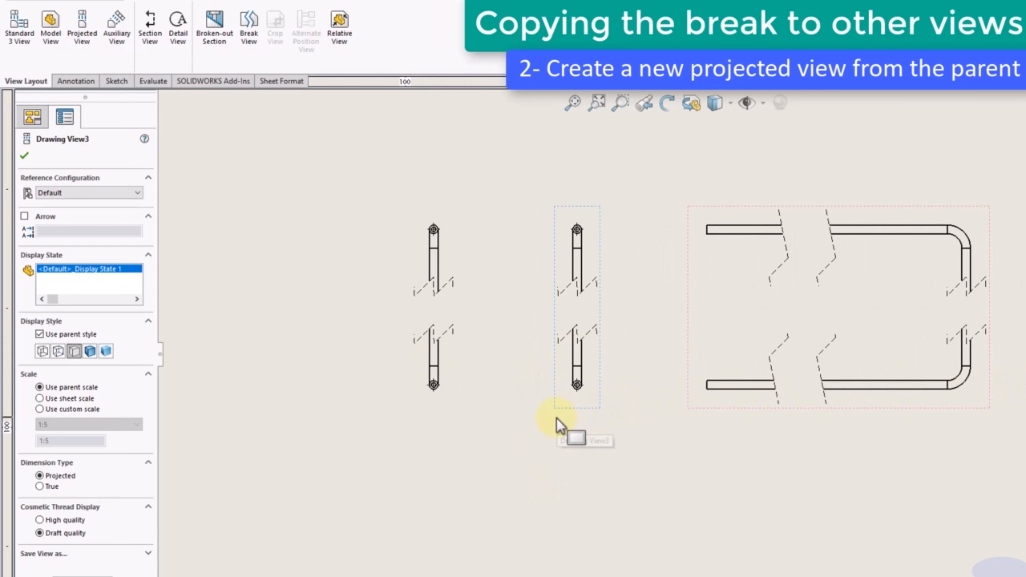
# Delete the second projected side view from the sheet
pyautogui.press('Delete')
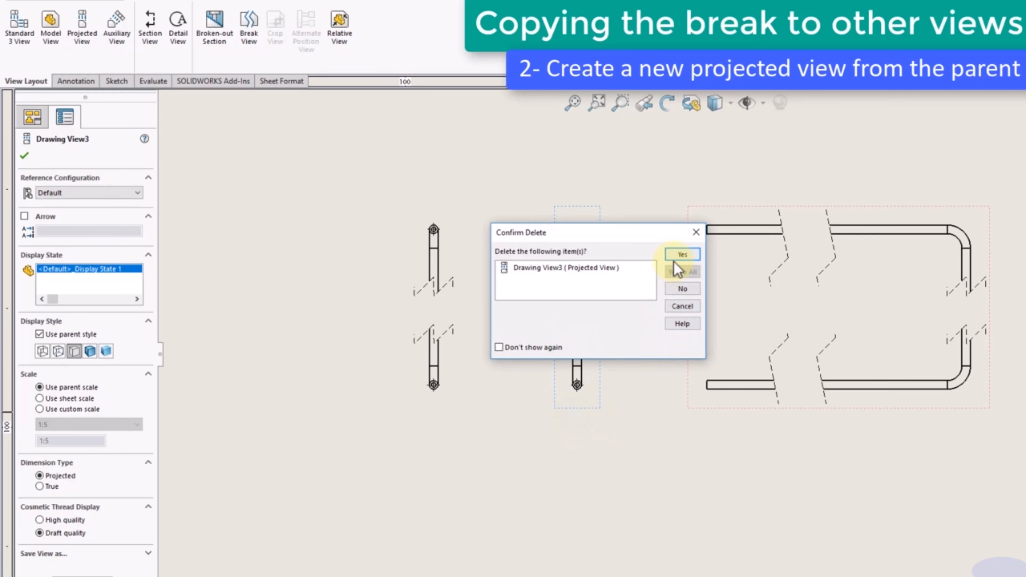
pyautogui.click(675, 259)
# Set the broken front view to a custom scale of 1:1
pyautogui.scroll(4, 625, 378)
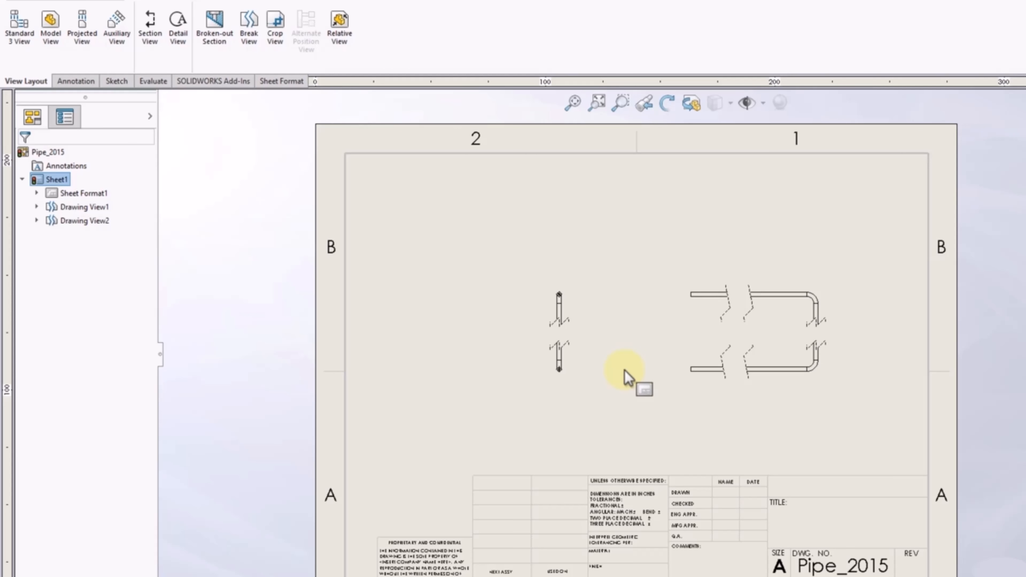
pyautogui.click(738, 380)
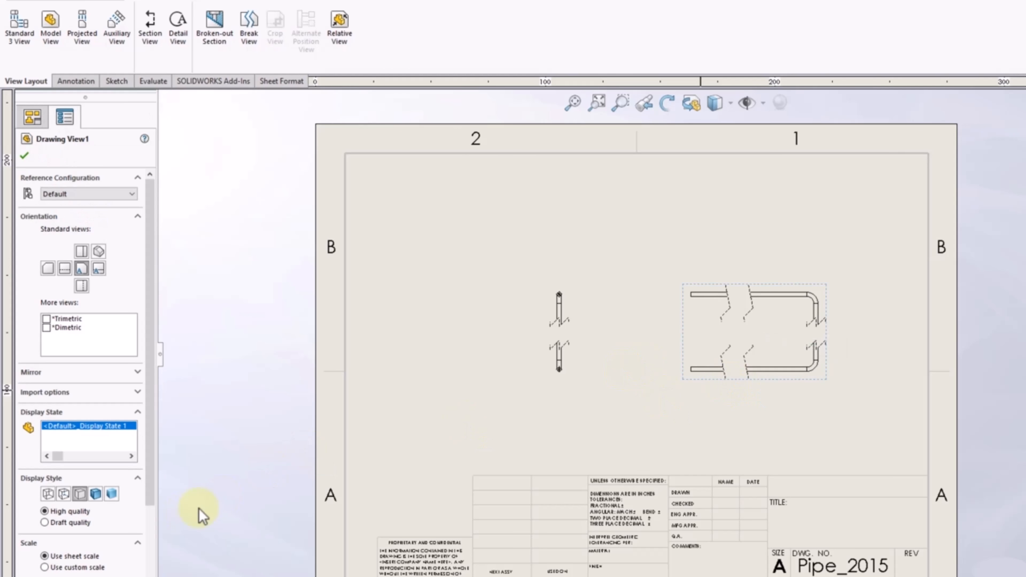
pyautogui.click(64, 569)
pyautogui.click(89, 576)
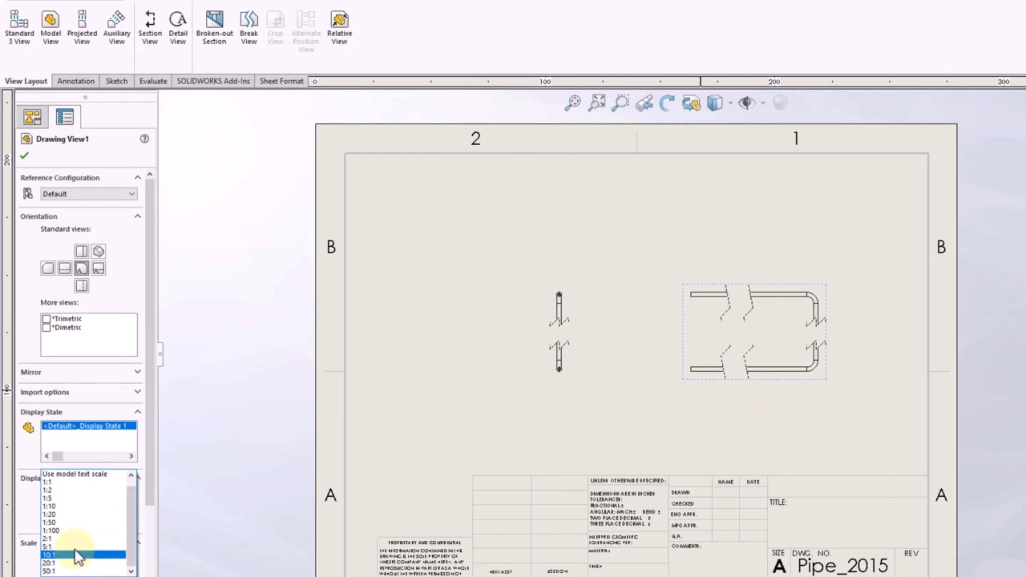
pyautogui.click(53, 489)
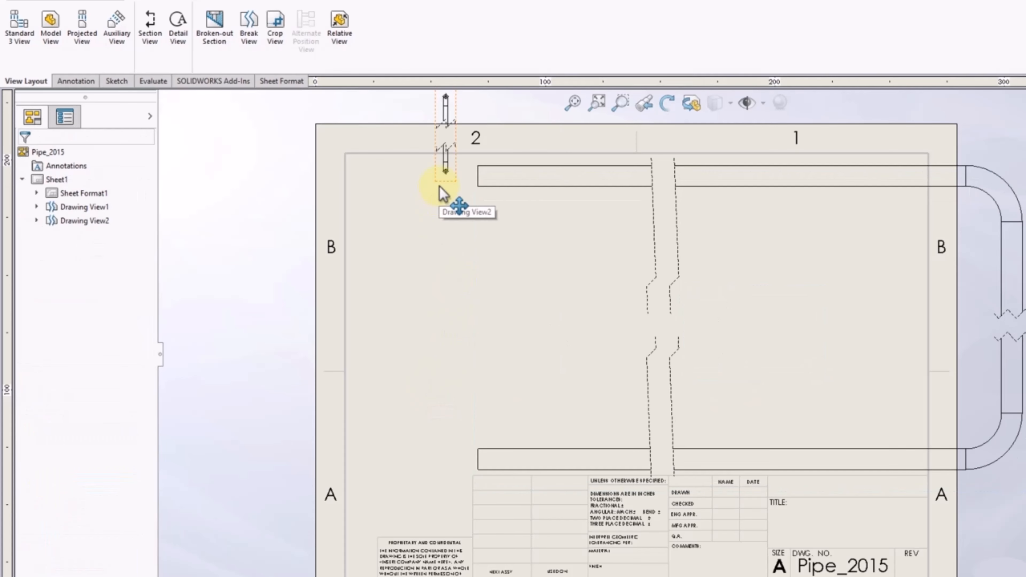
# Set the broken side view to use its parent's scale and move it farther away from the front view
pyautogui.click(442, 184)
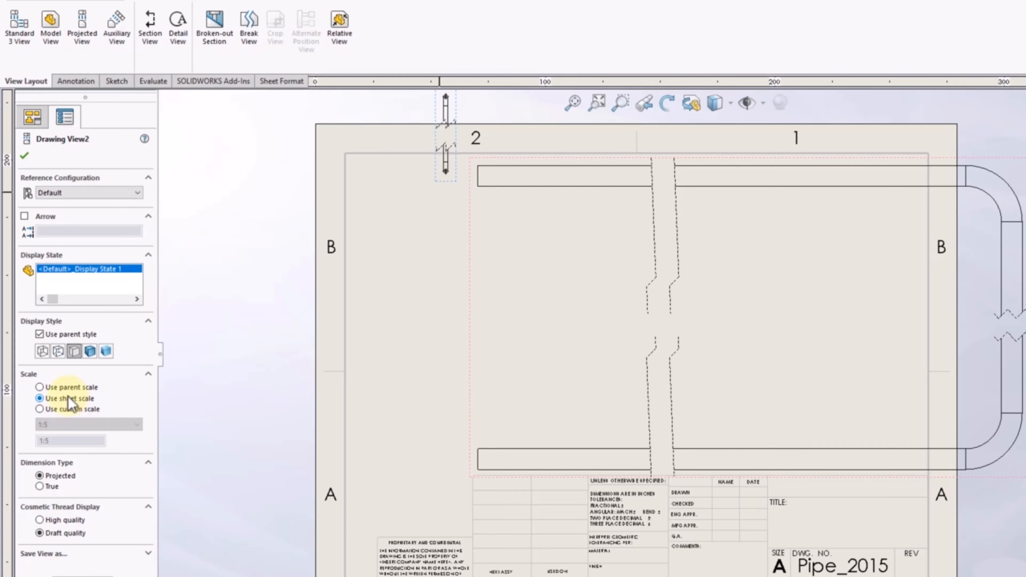
pyautogui.click(68, 387)
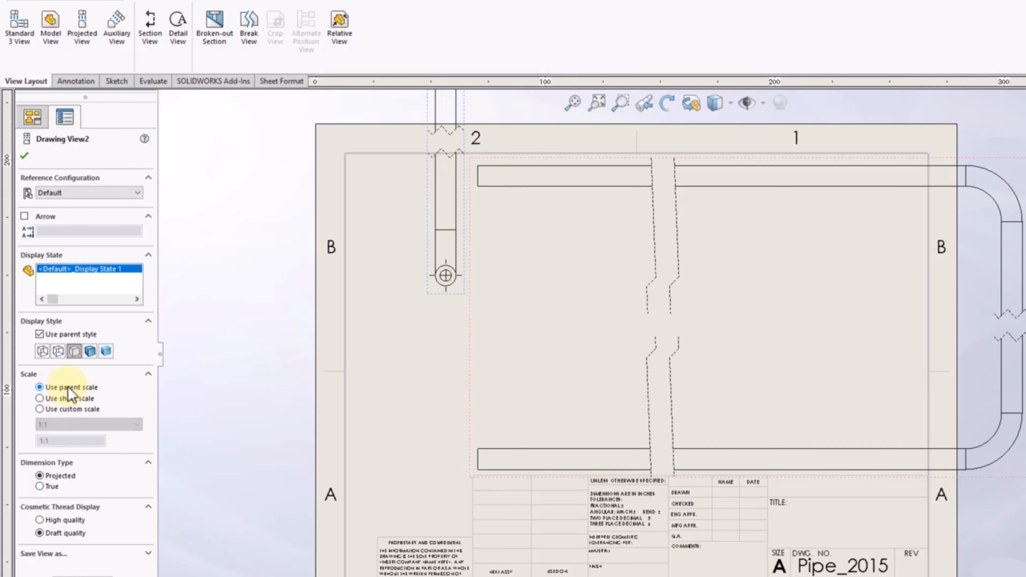
pyautogui.click(427, 329)
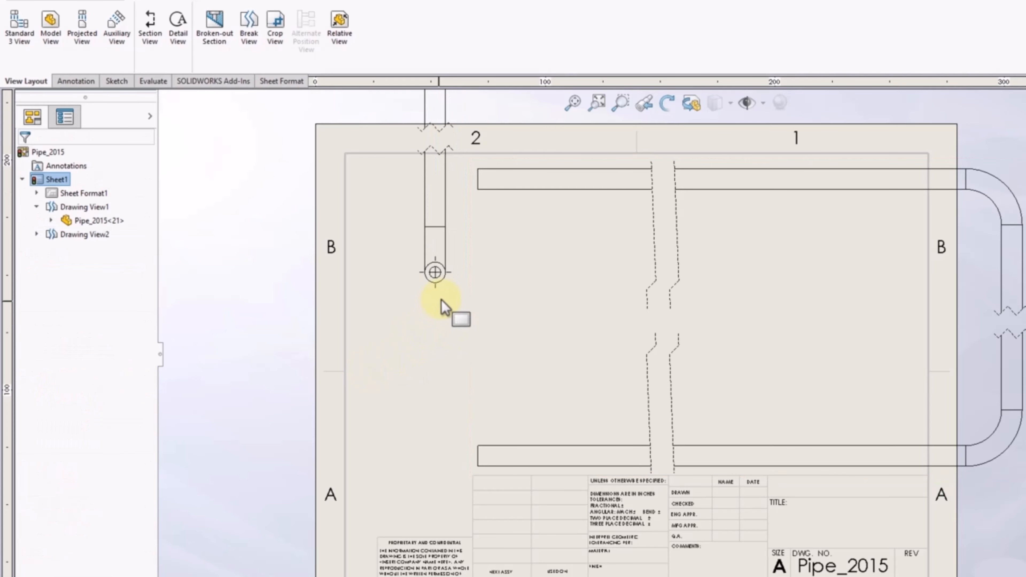
pyautogui.moveTo(445, 294)
pyautogui.mouseDown()
pyautogui.moveTo(495, 291)
pyautogui.moveTo(442, 288)
pyautogui.moveTo(487, 287)
pyautogui.moveTo(450, 249)
pyautogui.moveTo(422, 298)
pyautogui.moveTo(404, 295)
pyautogui.moveTo(422, 298)
pyautogui.mouseUp()
pyautogui.press('Escape')
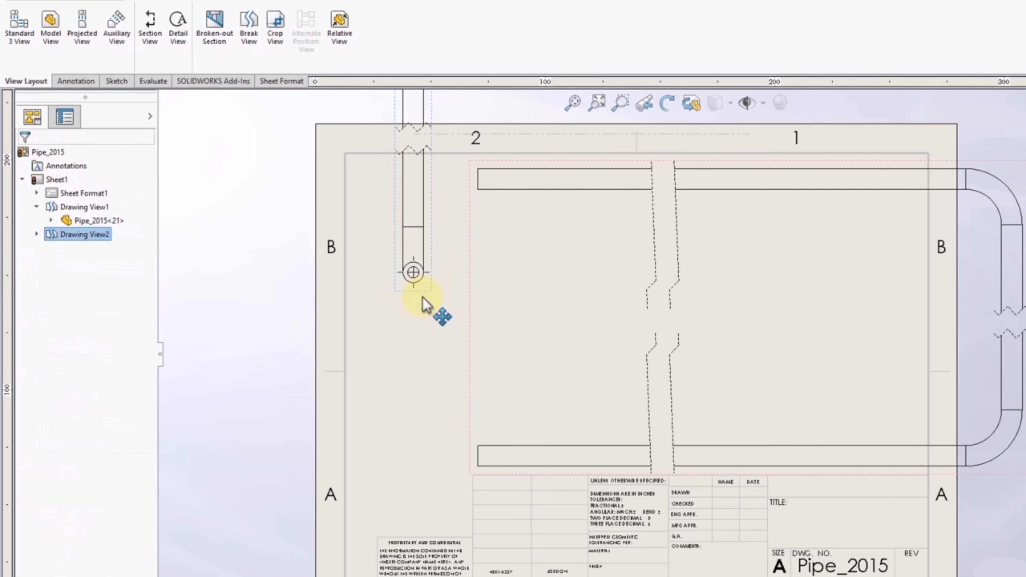
# Restore the side view's default alignment with the broken front view and shift it slightly away from the front view
pyautogui.click(425, 303)
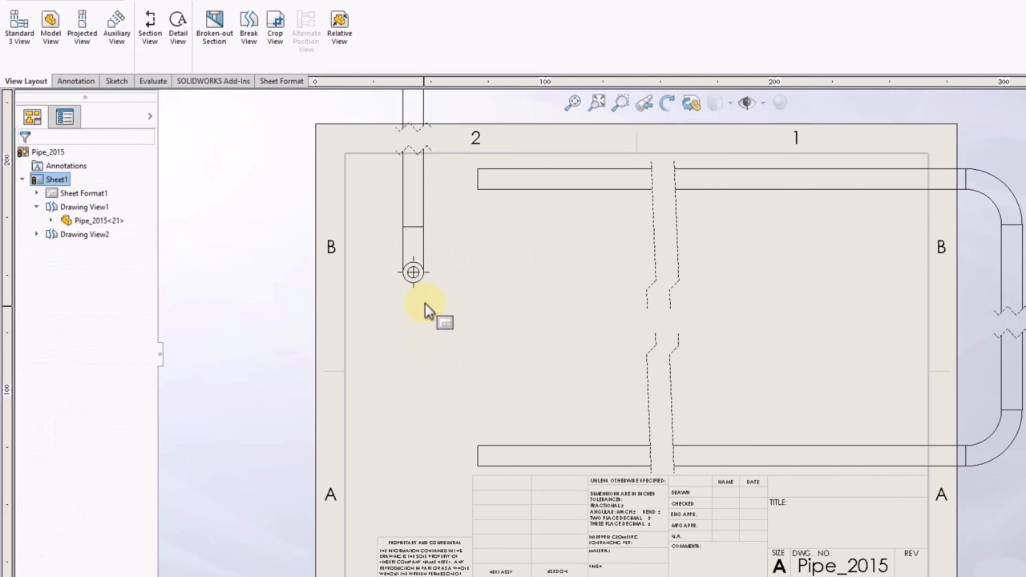
pyautogui.rightClick(425, 293)
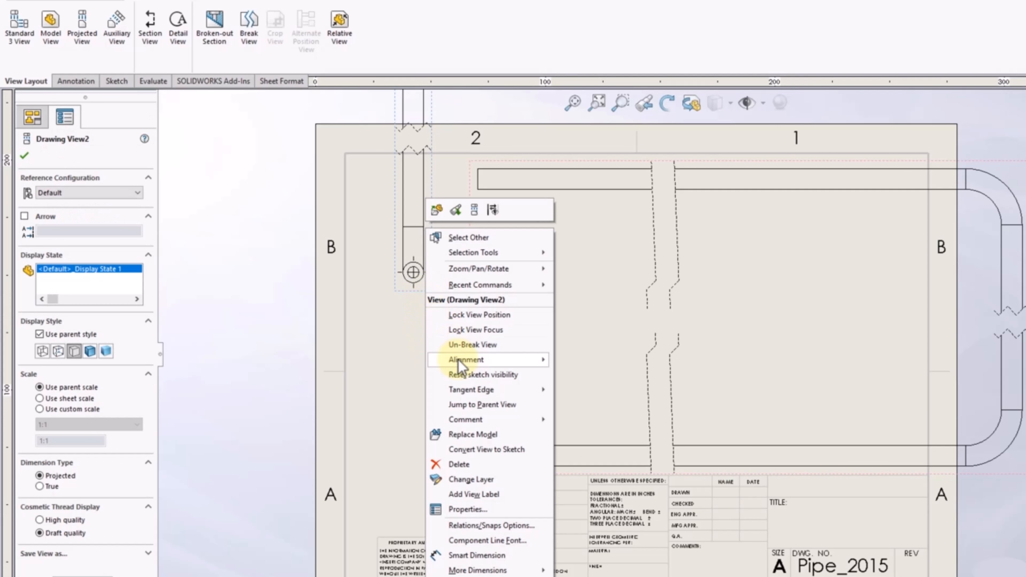
pyautogui.moveTo(485, 360)
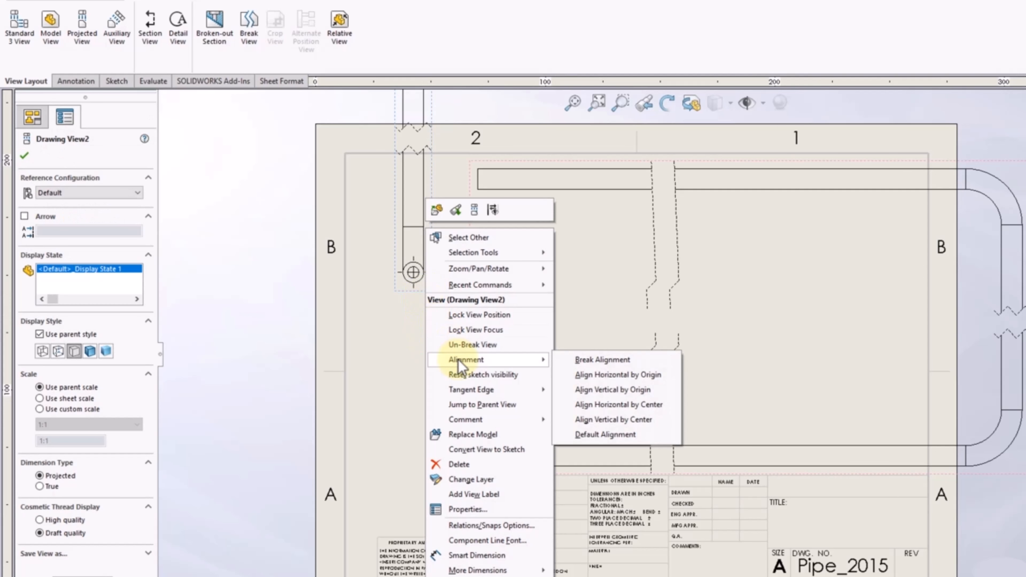
pyautogui.click(629, 441)
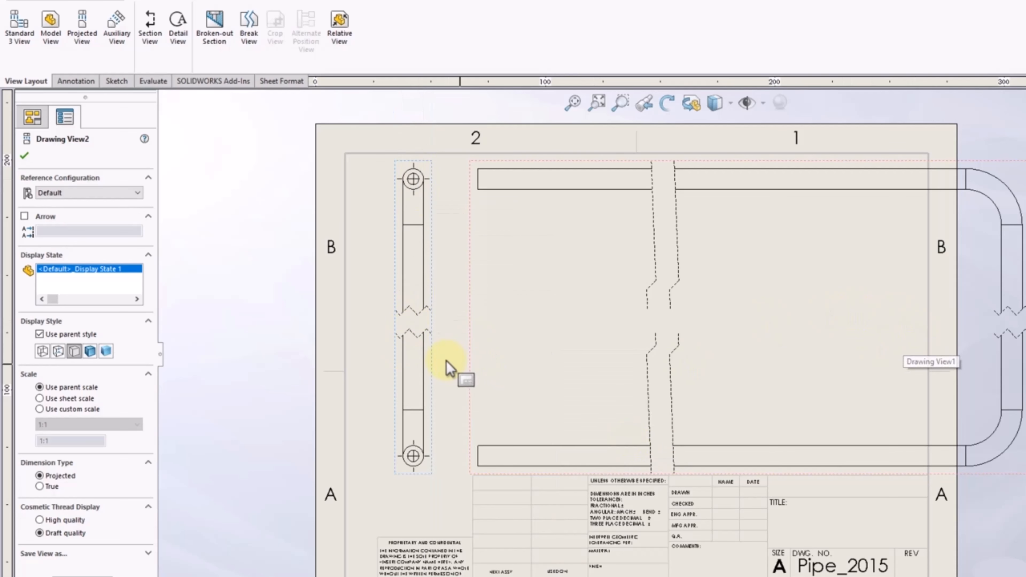
pyautogui.moveTo(436, 362)
pyautogui.mouseDown()
pyautogui.moveTo(490, 351)
pyautogui.moveTo(416, 324)
pyautogui.moveTo(394, 332)
pyautogui.moveTo(428, 338)
pyautogui.mouseUp()
pyautogui.click(440, 400)
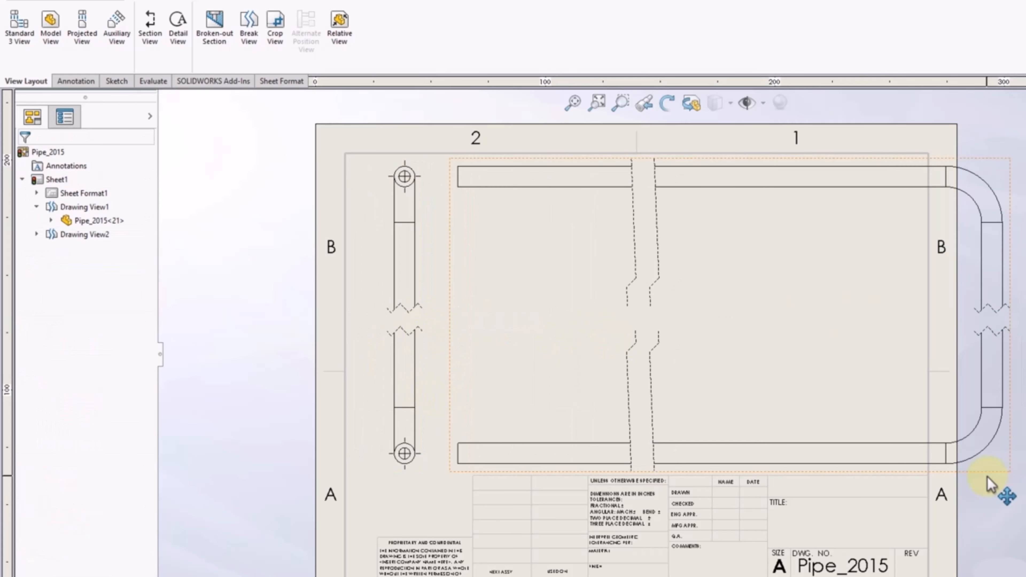
# Shorten the front view's horizontal pipe legs by moving the two vertical break lines farther apart
pyautogui.click(982, 475)
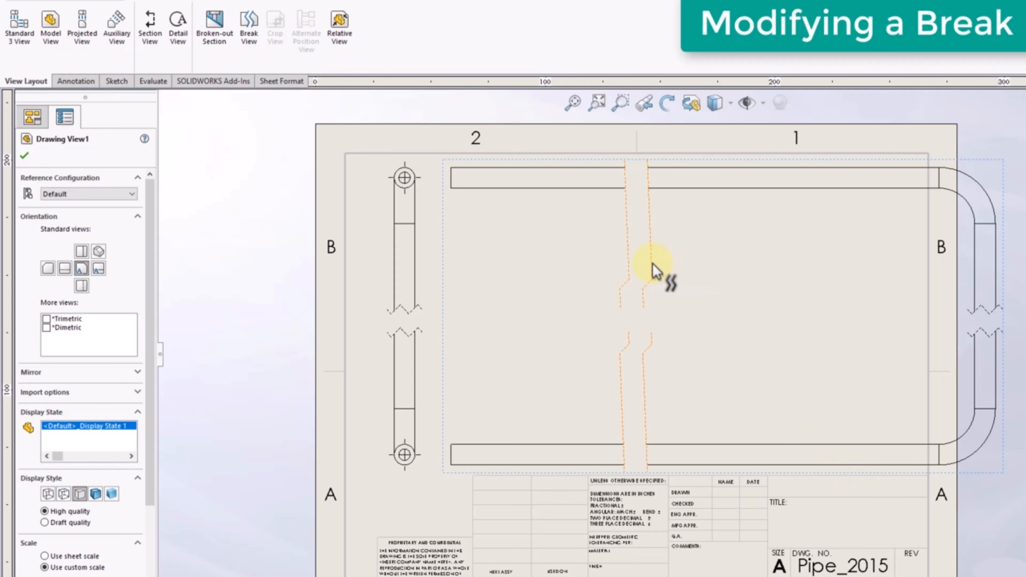
pyautogui.moveTo(653, 264)
pyautogui.mouseDown()
pyautogui.moveTo(798, 280)
pyautogui.moveTo(804, 270)
pyautogui.mouseUp()
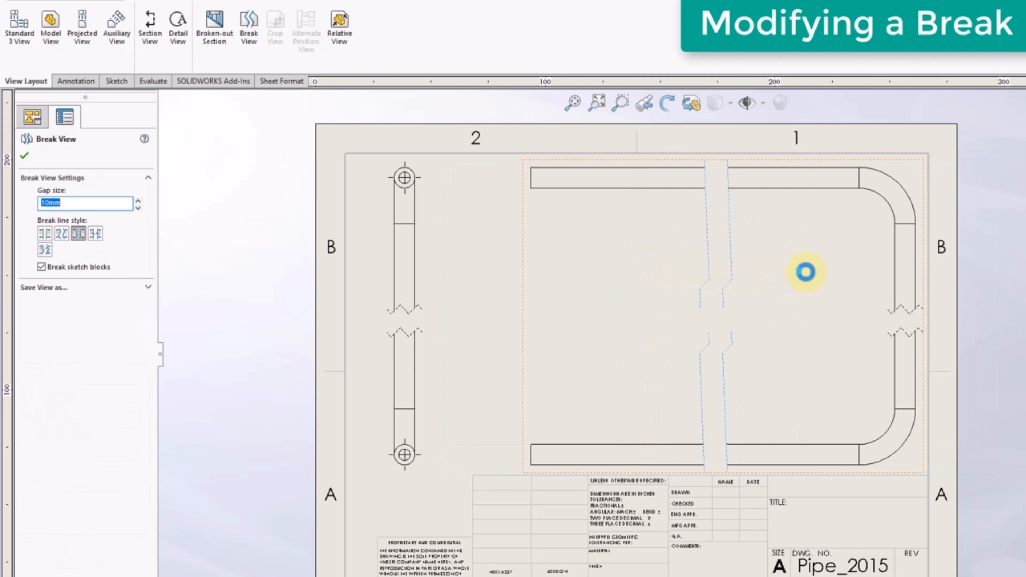
pyautogui.moveTo(703, 279); pyautogui.dragTo(637, 287)
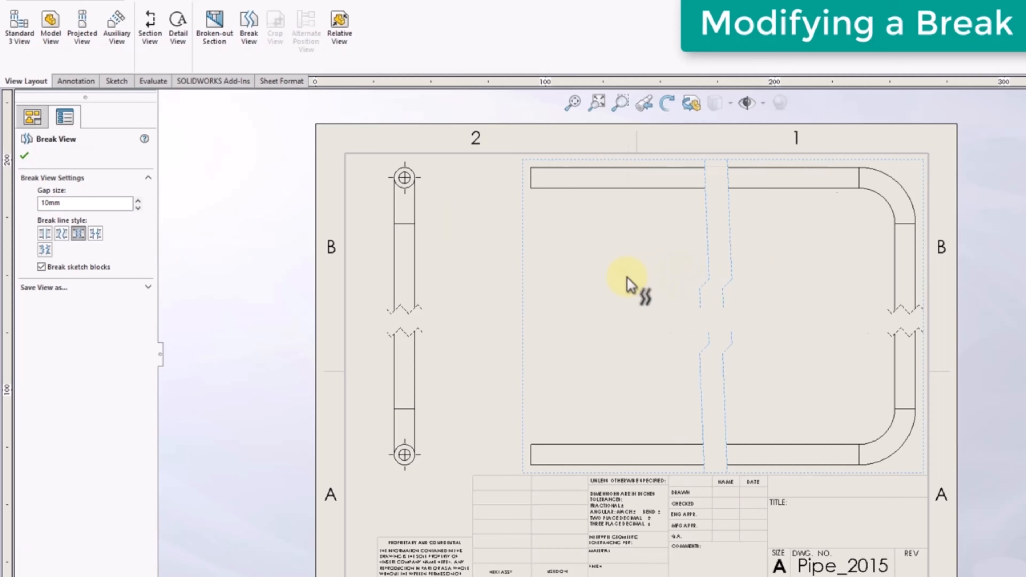
# Shorten the front view's vertical pipe section by moving its horizontal break lines farther apart
pyautogui.moveTo(862, 312); pyautogui.dragTo(861, 284)
pyautogui.moveTo(866, 323); pyautogui.dragTo(872, 355)
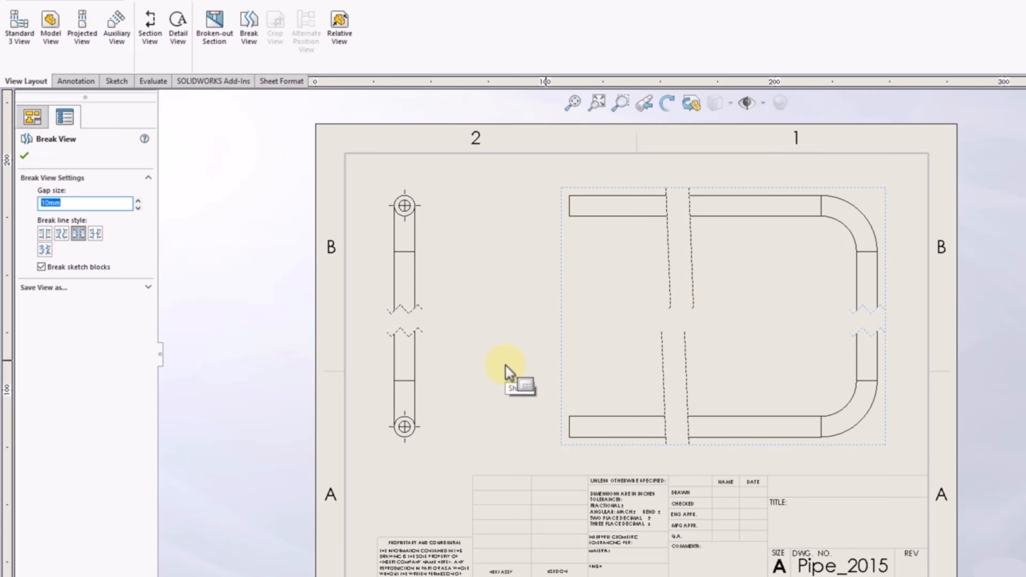
pyautogui.press('Return')
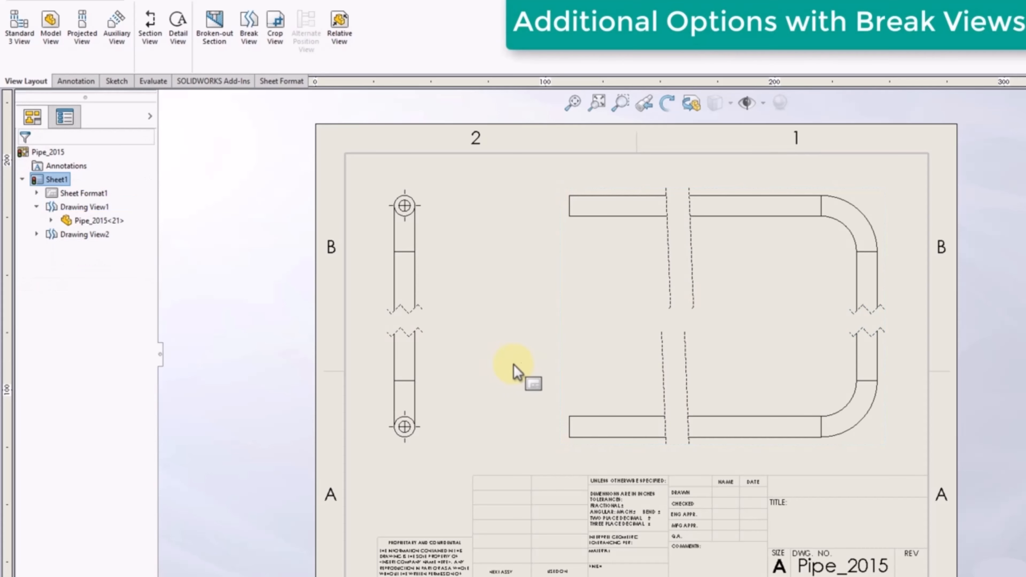
# Try gap sizes up to 60 mm on the front view's break and return the gap to 10 mm
pyautogui.click(850, 334)
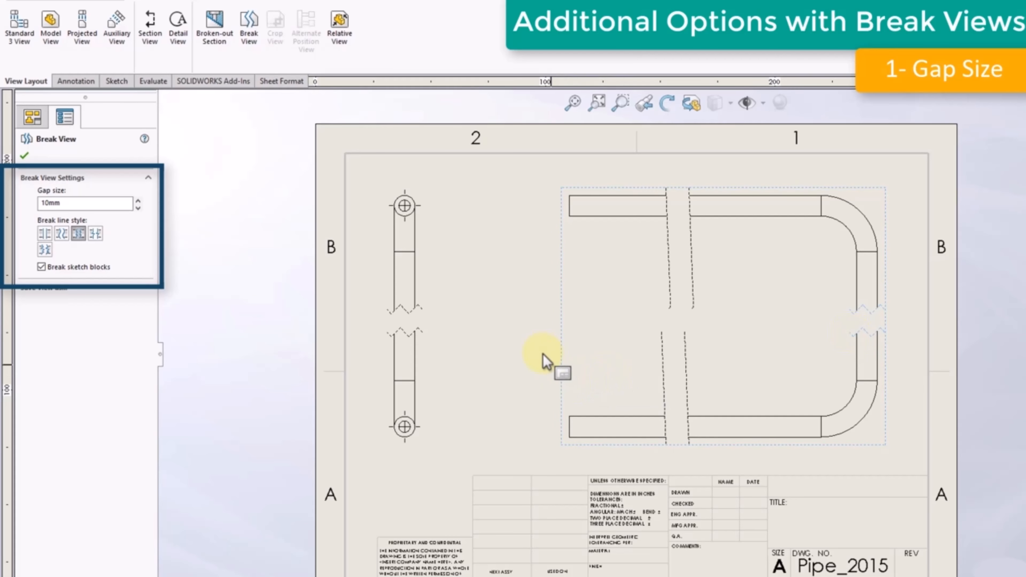
pyautogui.click(137, 200)
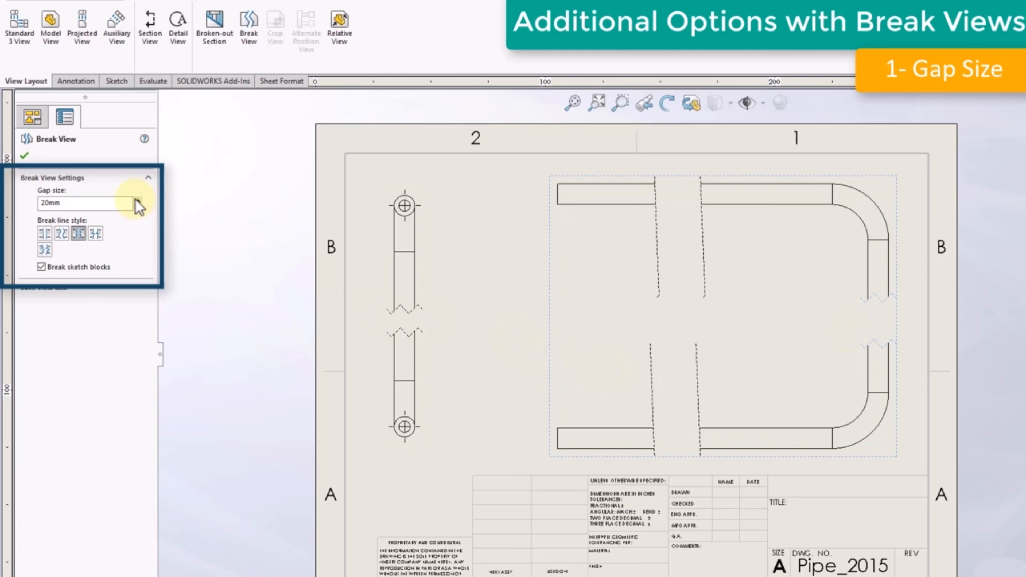
pyautogui.click(137, 201)
pyautogui.click(138, 200)
pyautogui.click(138, 200)
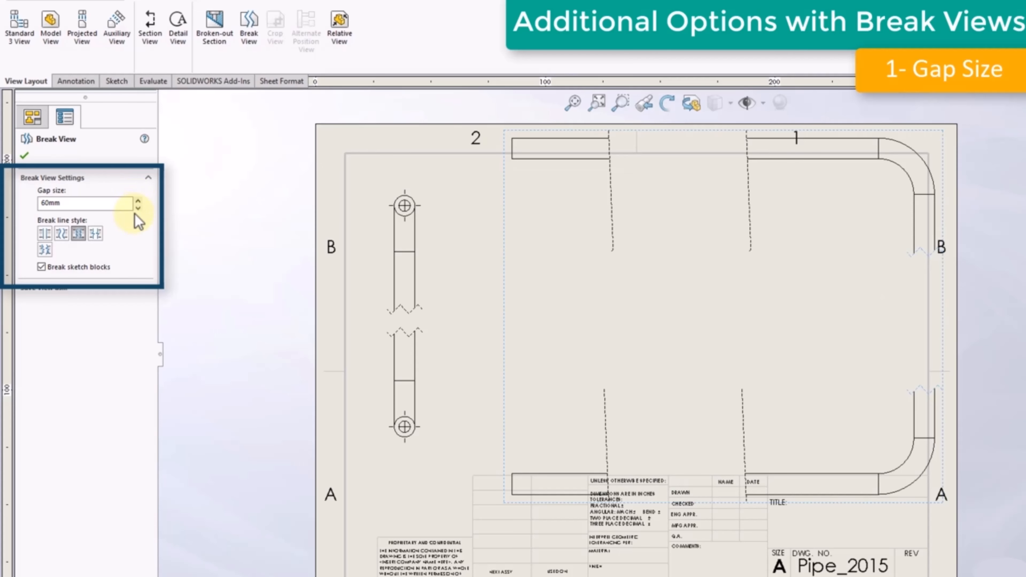
pyautogui.click(138, 207)
pyautogui.click(138, 207)
pyautogui.click(139, 207)
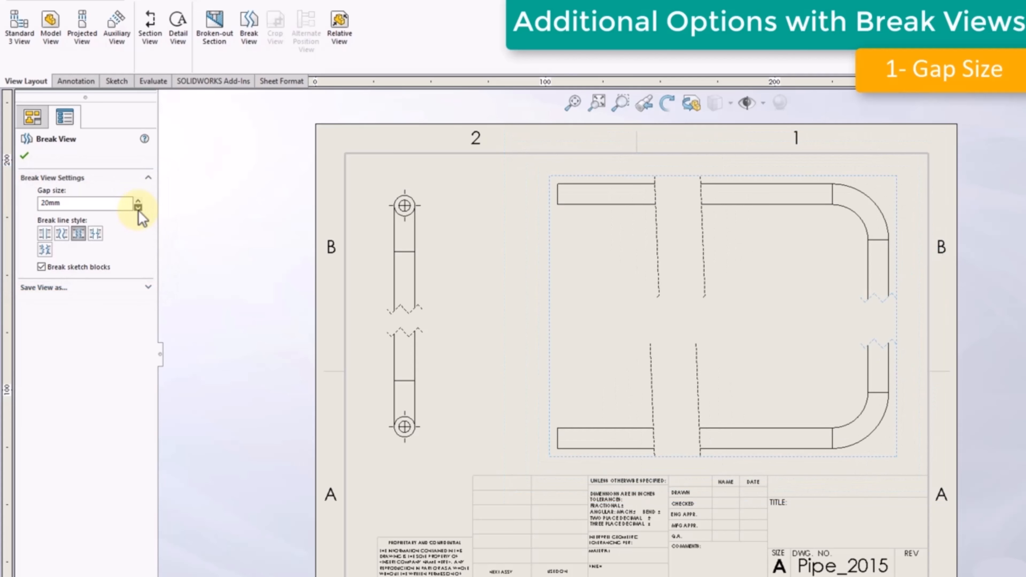
pyautogui.click(138, 207)
pyautogui.click(138, 207)
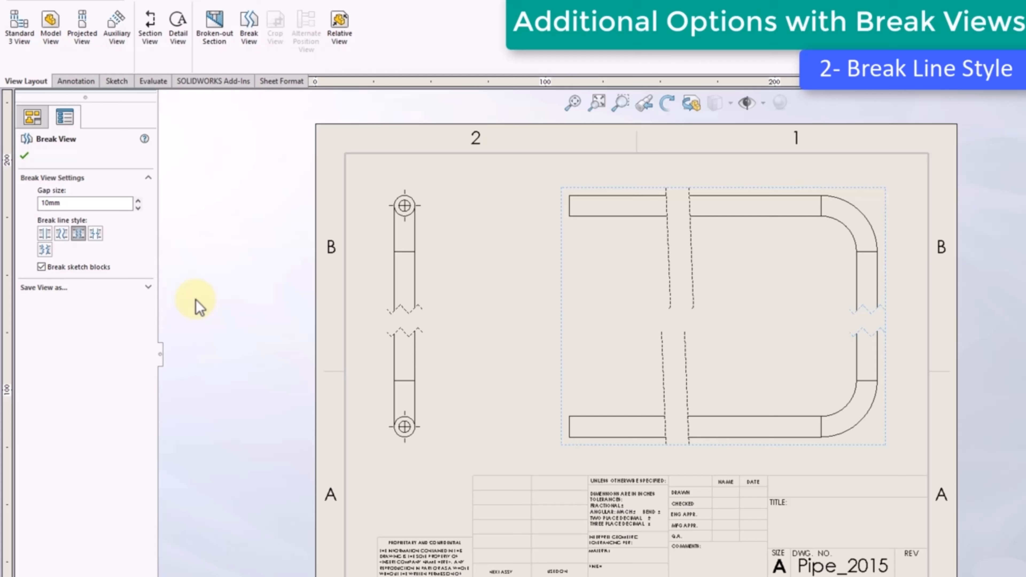
# Change the break line style of both the front view and the side view to the small zigzag cut
pyautogui.click(81, 239)
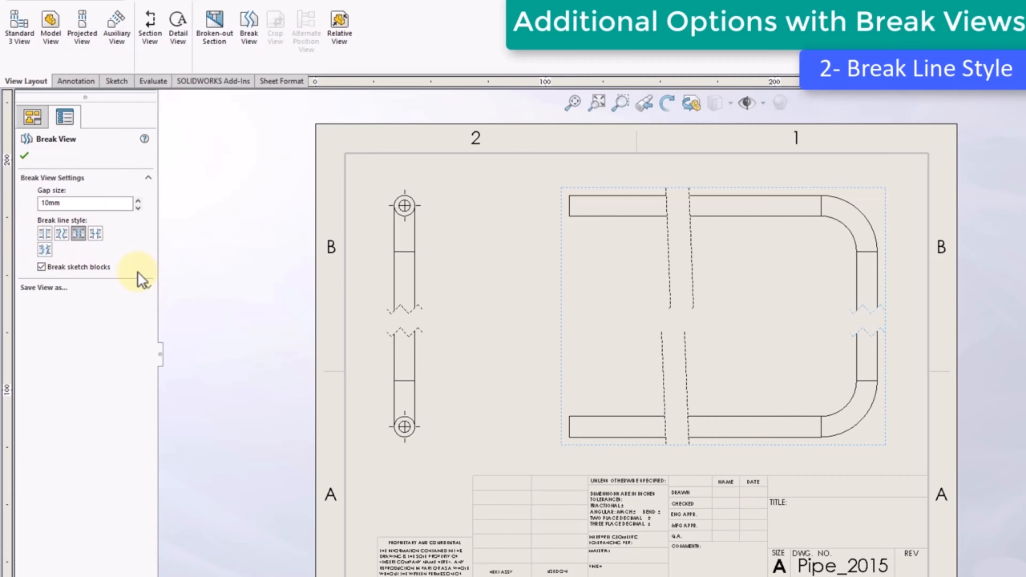
pyautogui.click(96, 234)
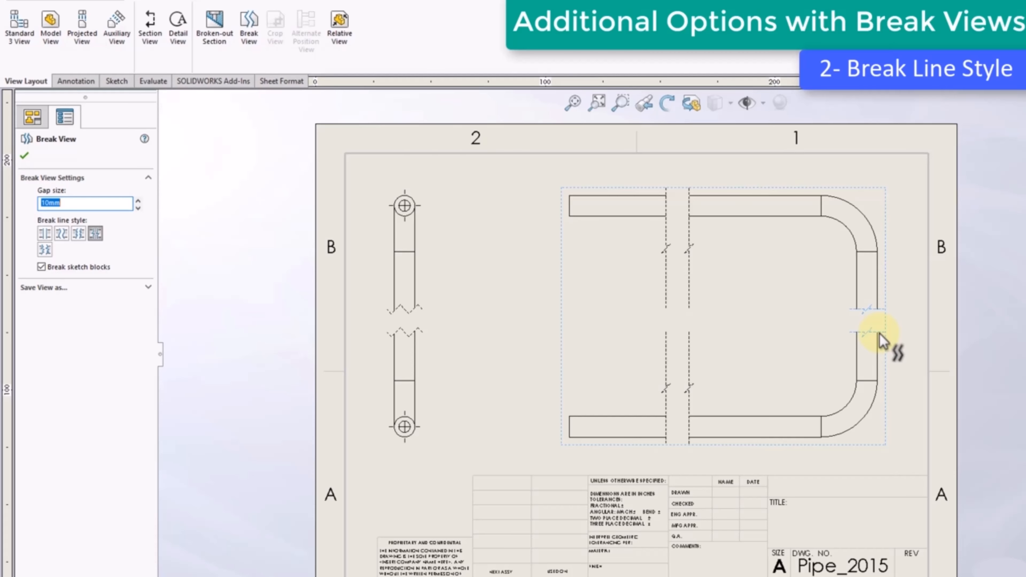
pyautogui.click(412, 335)
pyautogui.click(101, 240)
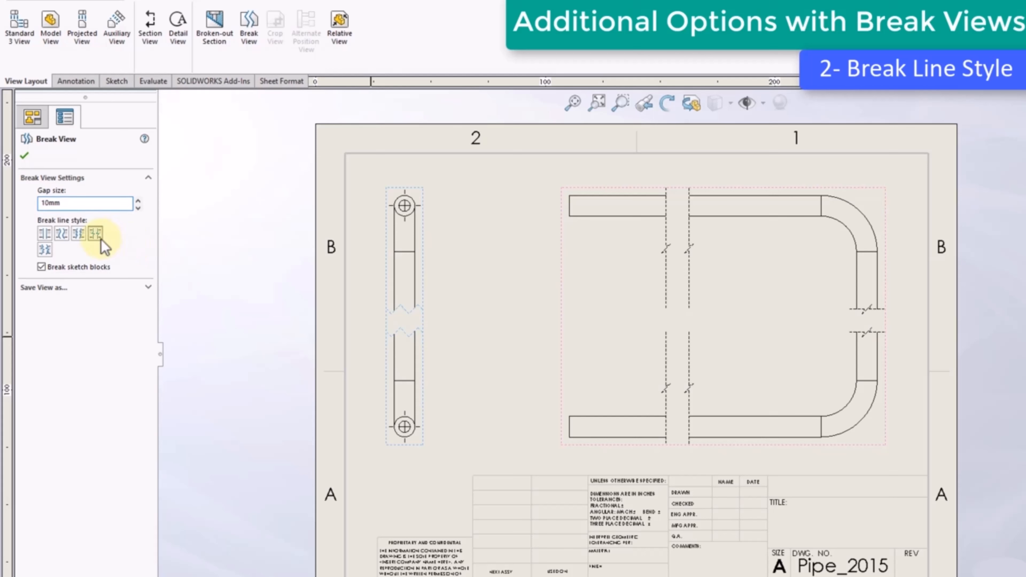
pyautogui.press('Return')
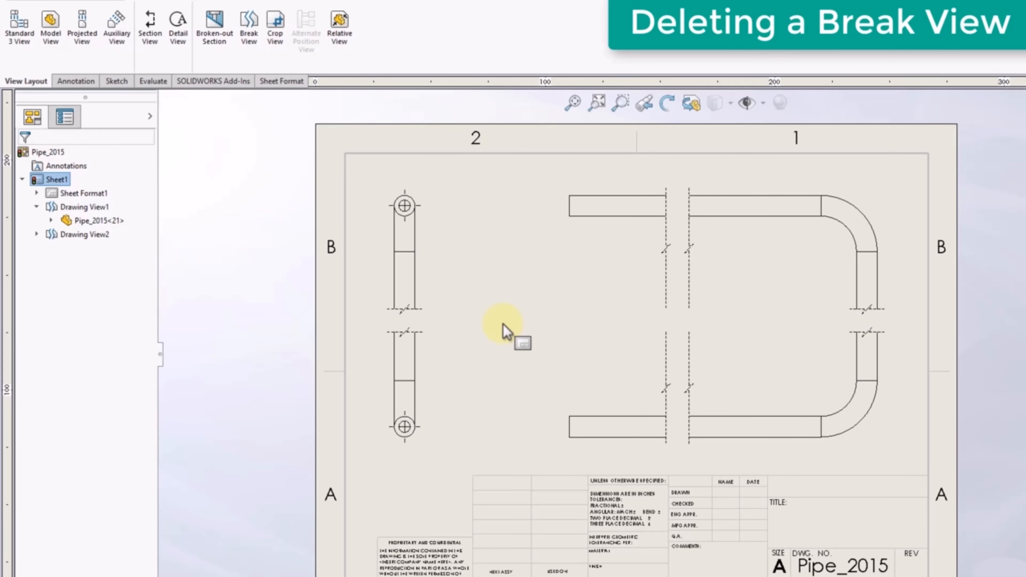
# Try un-breaking the entire front view and undo the change
pyautogui.click(568, 365)
pyautogui.rightClick(568, 366)
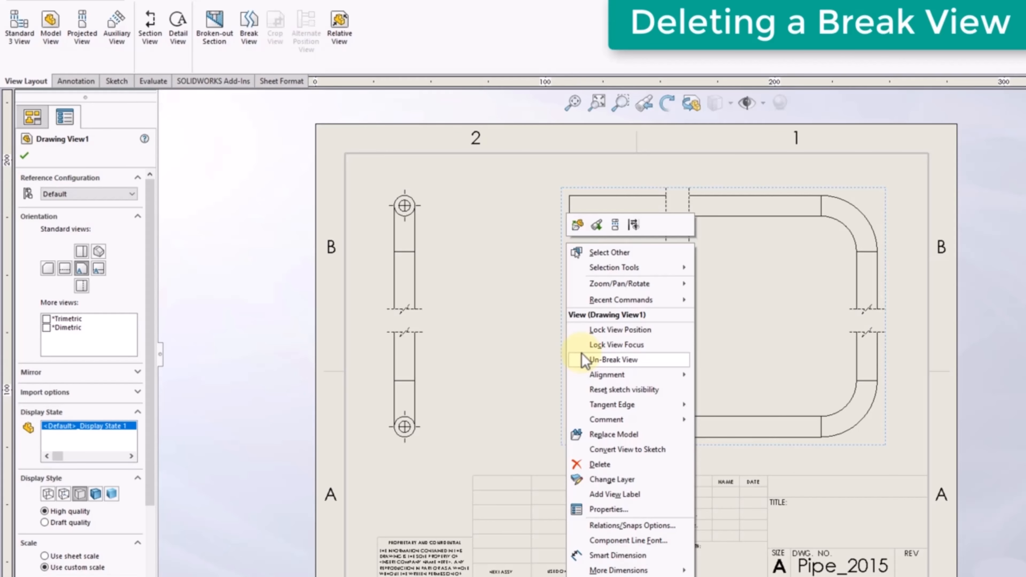
pyautogui.click(671, 366)
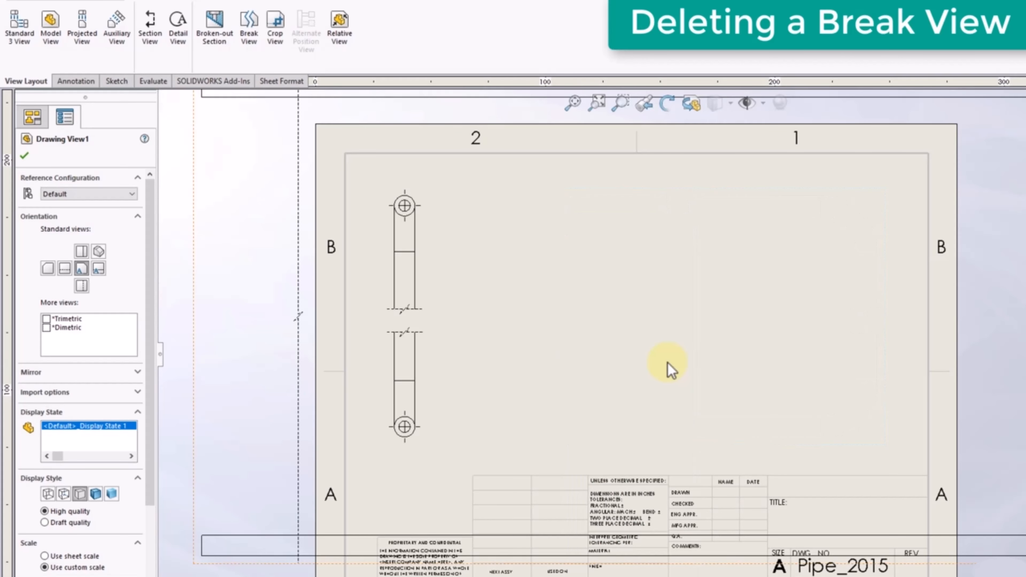
pyautogui.scroll(3, 670, 368)
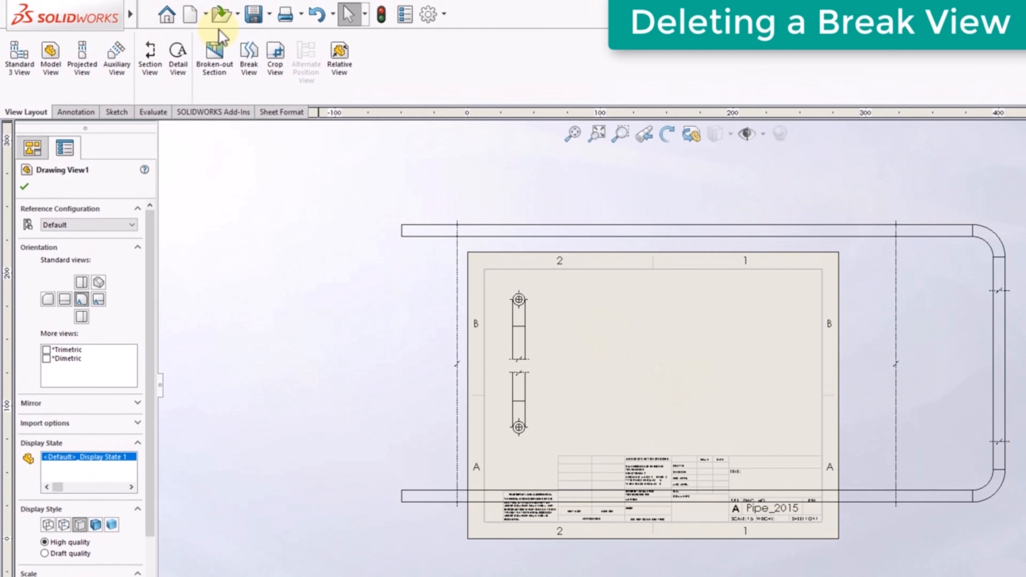
pyautogui.click(316, 14)
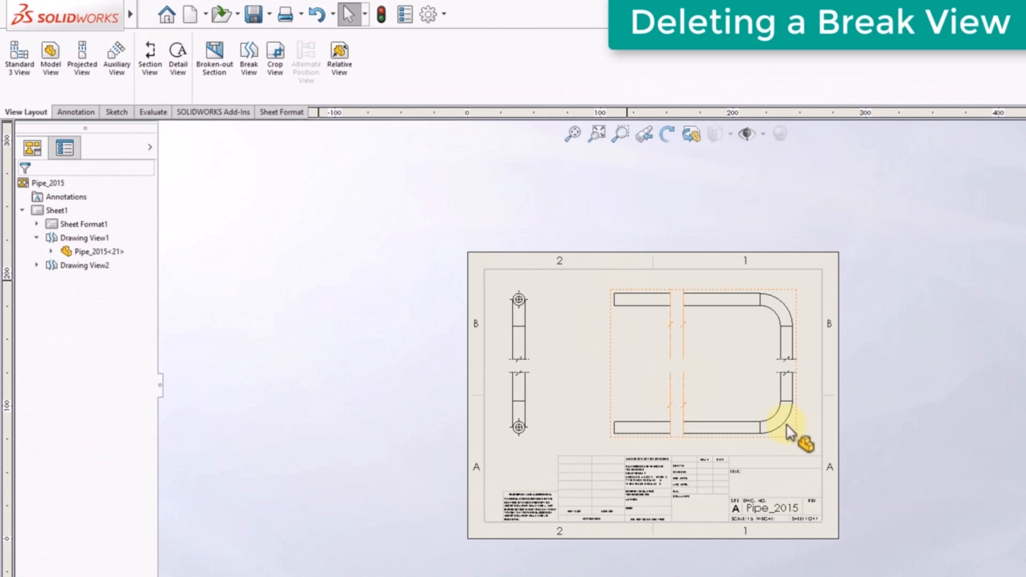
# Delete only the break across the front view's vertical pipe section and undo the deletion
pyautogui.scroll(-6, 787, 426)
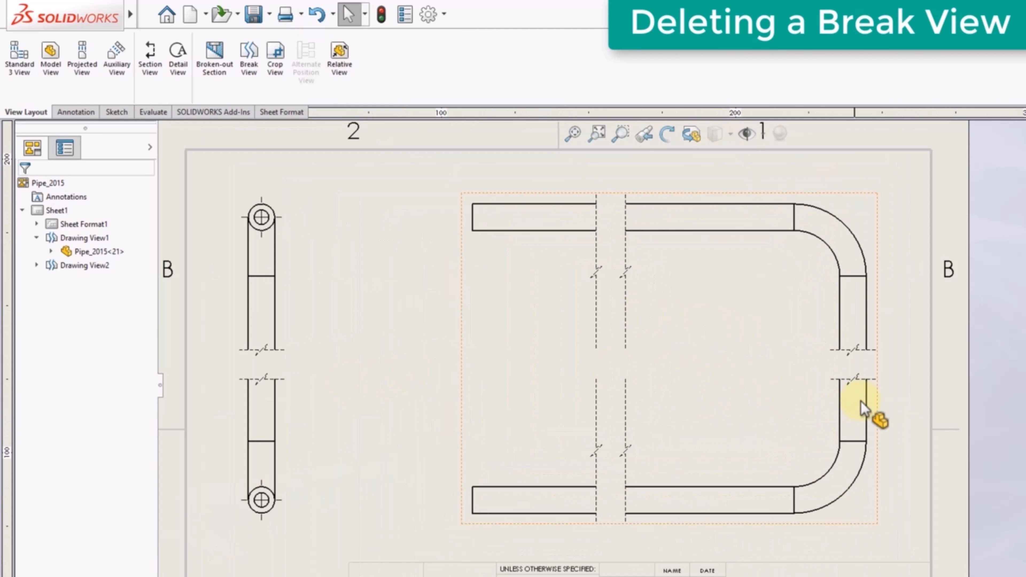
pyautogui.click(859, 382)
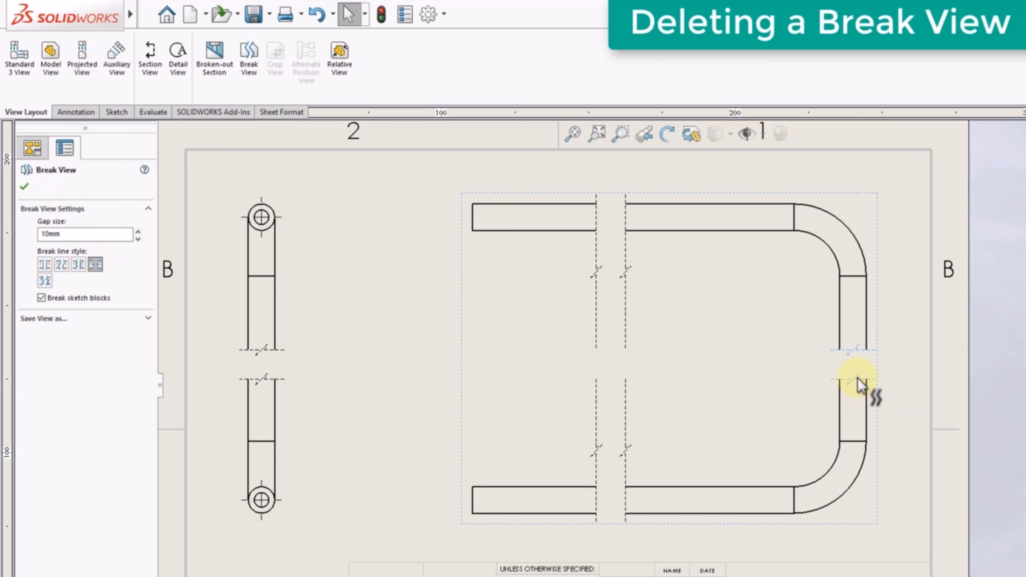
pyautogui.press('Delete')
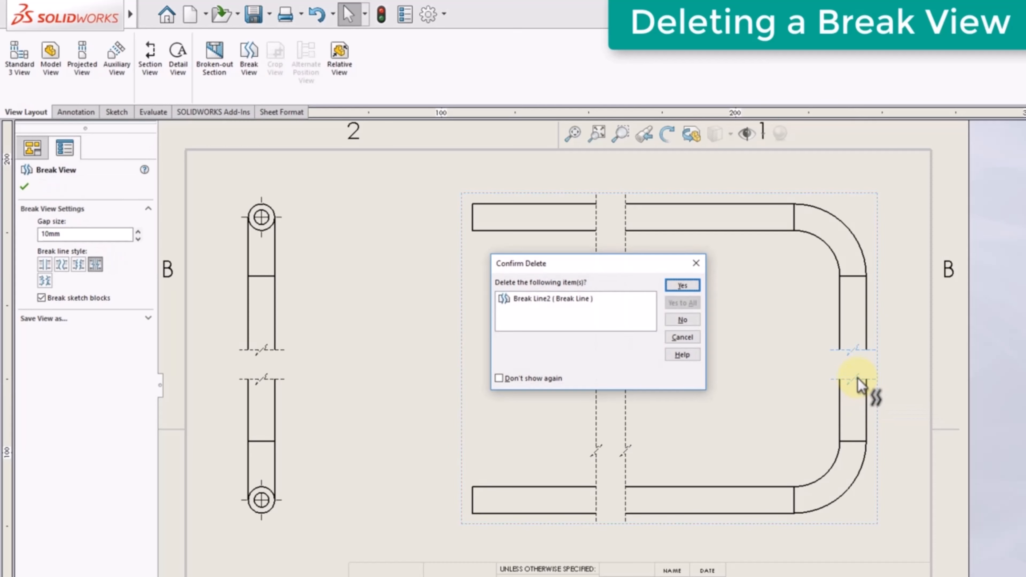
pyautogui.click(682, 286)
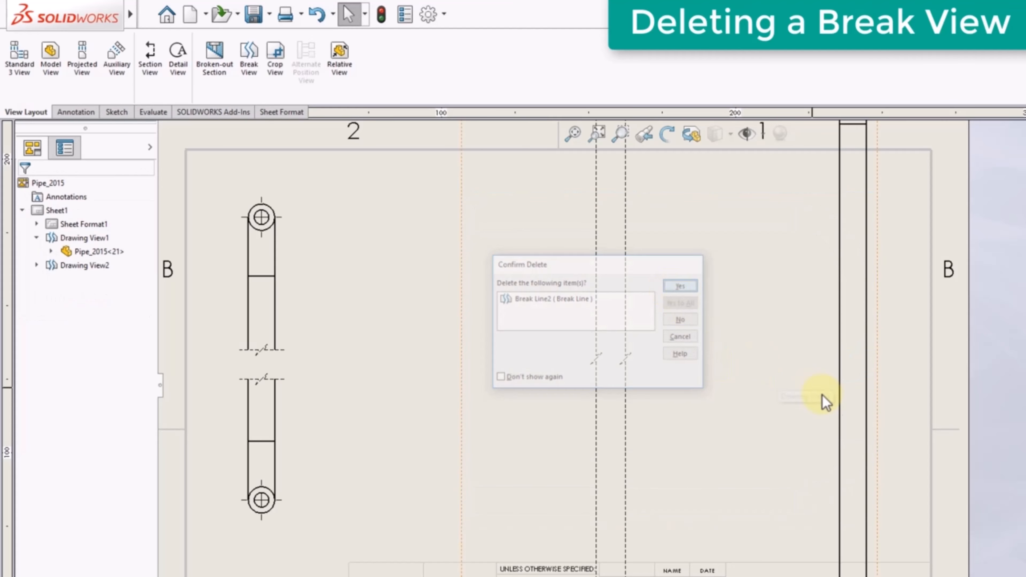
pyautogui.scroll(5, 806, 427)
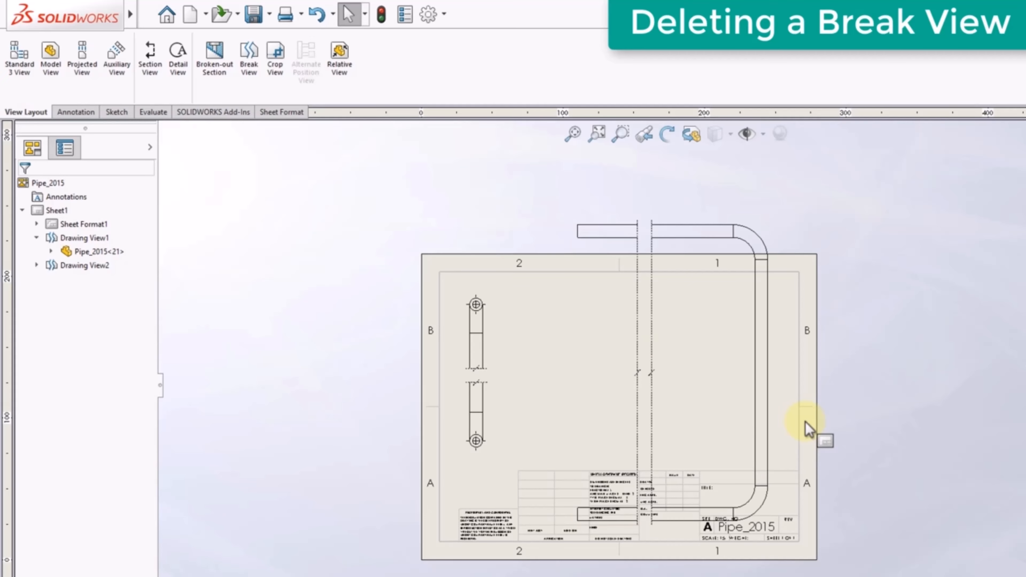
pyautogui.click(315, 25)
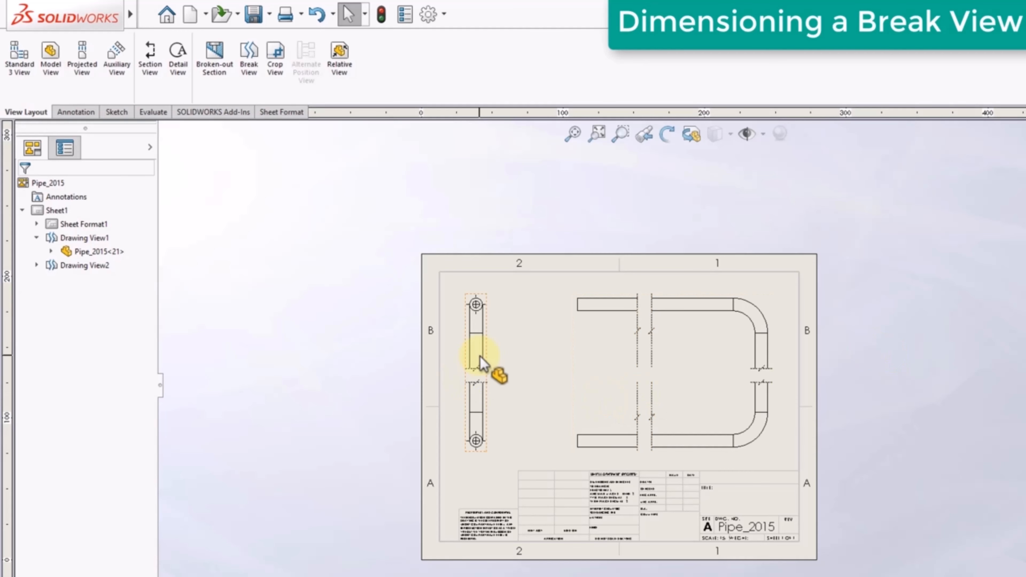
# Insert centerlines automatically into the broken front view
pyautogui.click(75, 117)
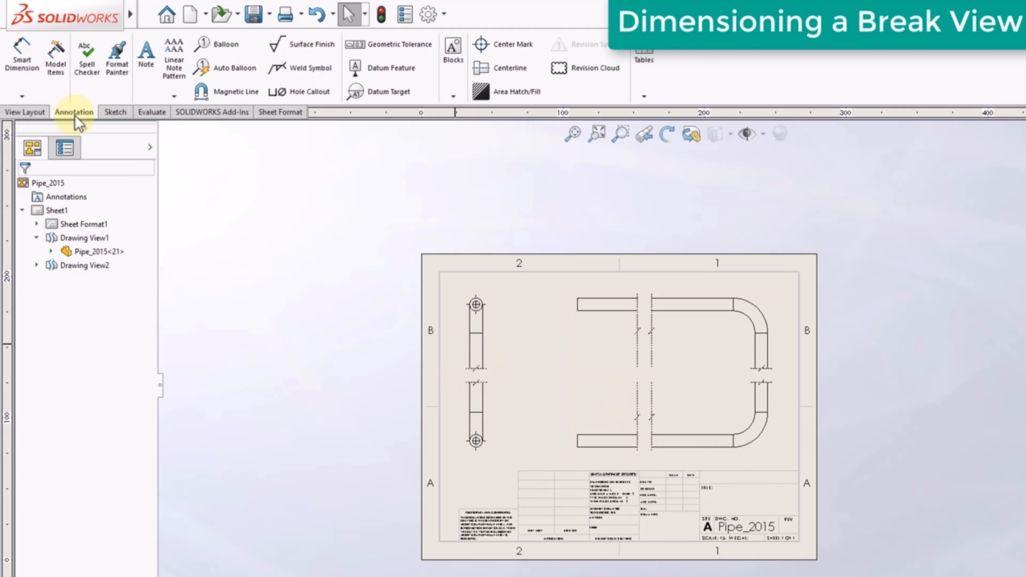
pyautogui.click(510, 72)
pyautogui.click(67, 320)
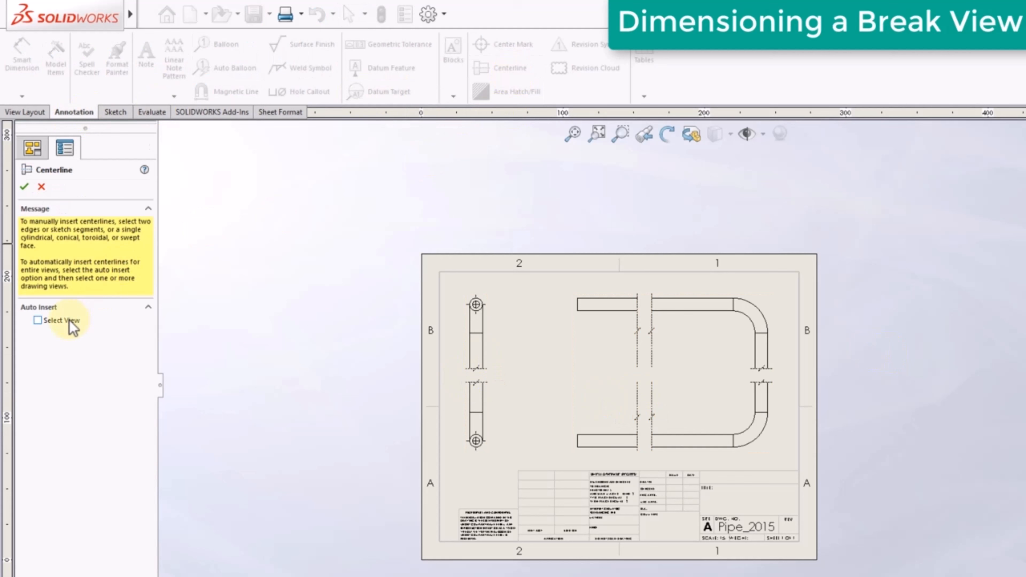
pyautogui.click(650, 380)
pyautogui.click(24, 186)
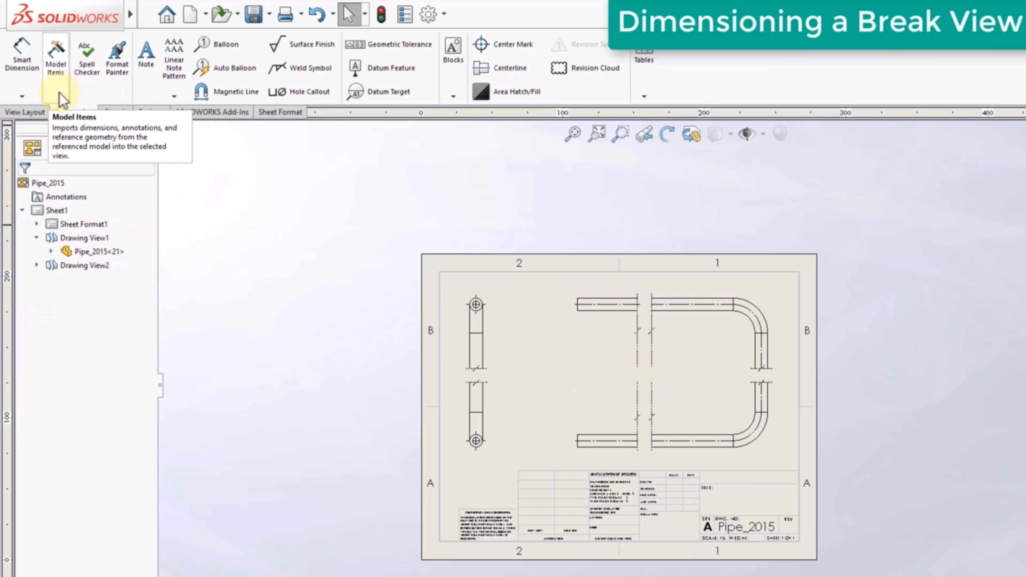
# Import the model dimensions from the entire model into all views using Model Items, eliminating duplicates
pyautogui.click(56, 61)
pyautogui.click(81, 317)
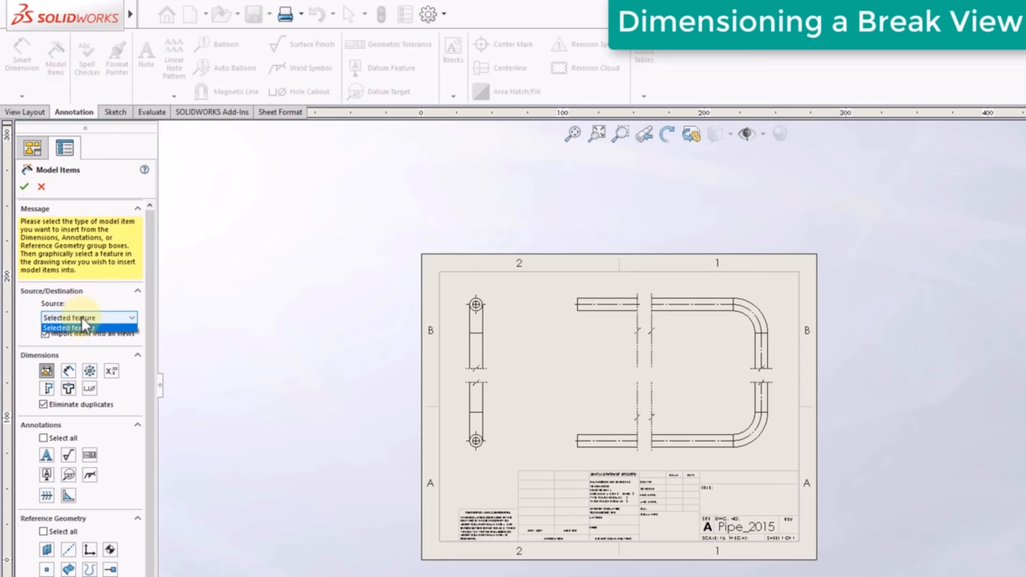
pyautogui.click(90, 334)
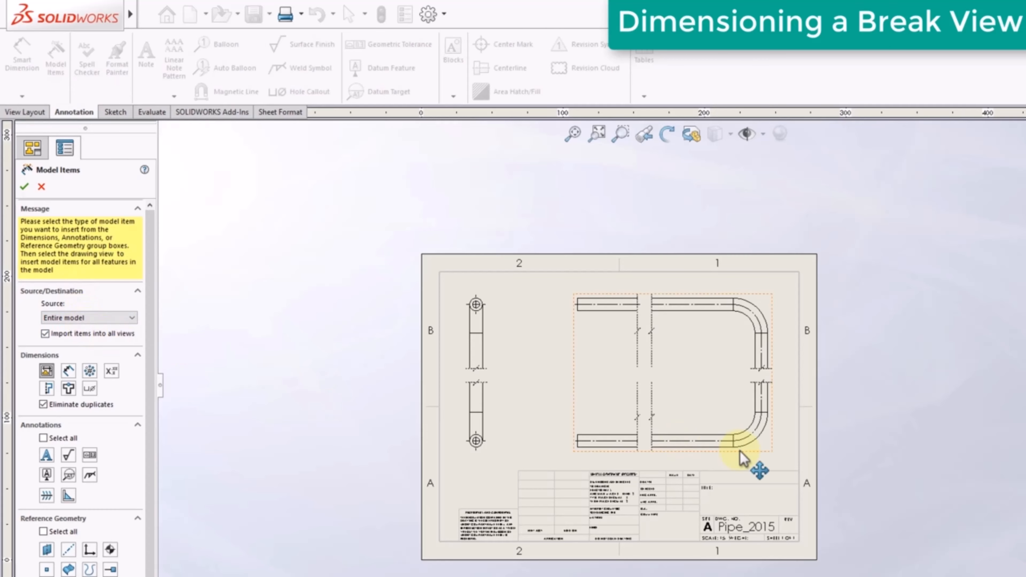
pyautogui.click(24, 187)
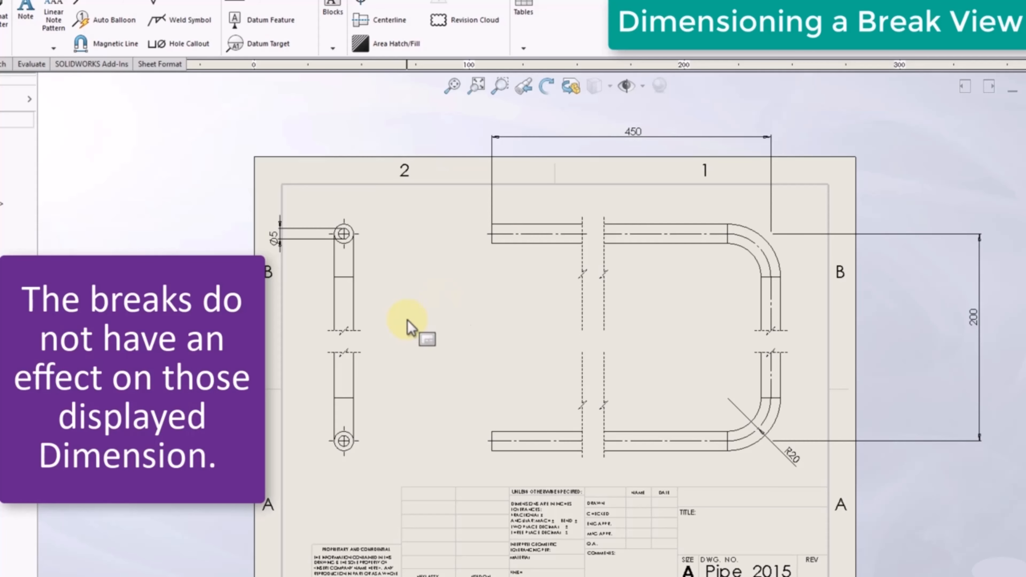
# Move the 450 and 200 dimensions of the broken front view closer to the pipe outline
pyautogui.moveTo(642, 131); pyautogui.dragTo(653, 205)
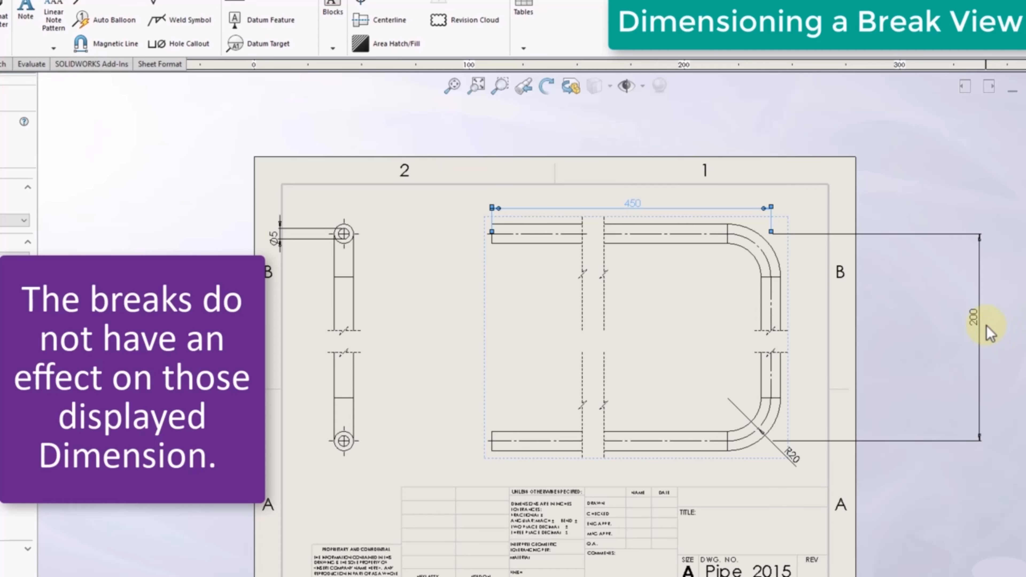
pyautogui.moveTo(984, 326); pyautogui.dragTo(820, 375)
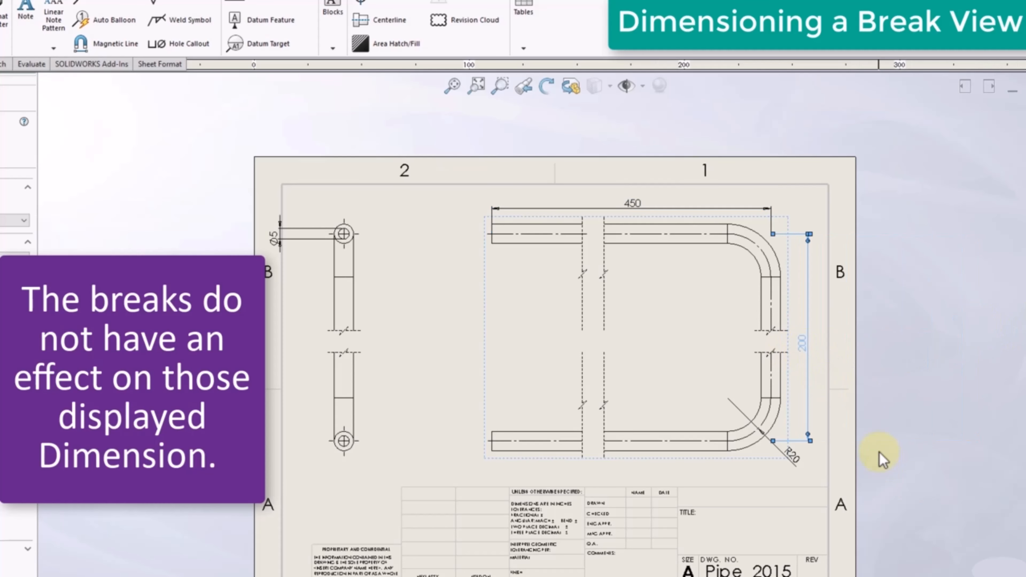
pyautogui.click(908, 450)
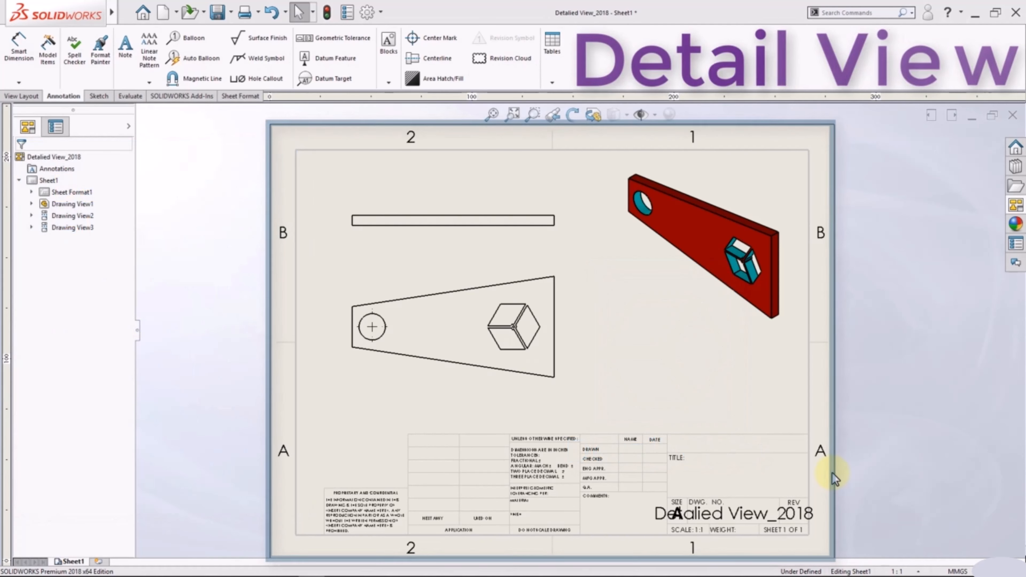
# Examine the three-part cutout and its small central hole in the plate's isometric view, and compare it with the other views
pyautogui.scroll(5, 640, 287)
pyautogui.scroll(5, 642, 291)
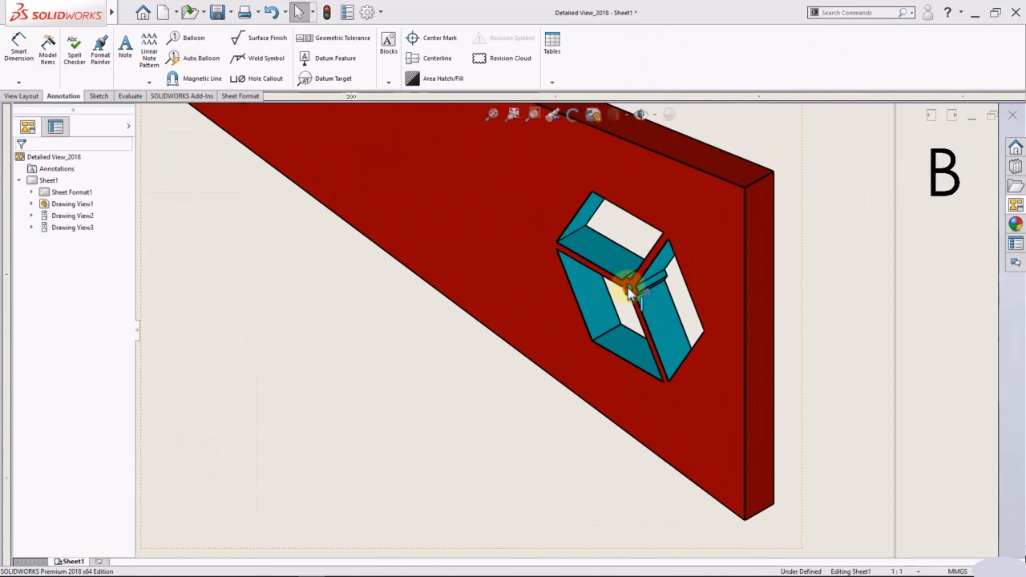
pyautogui.scroll(5, 628, 287)
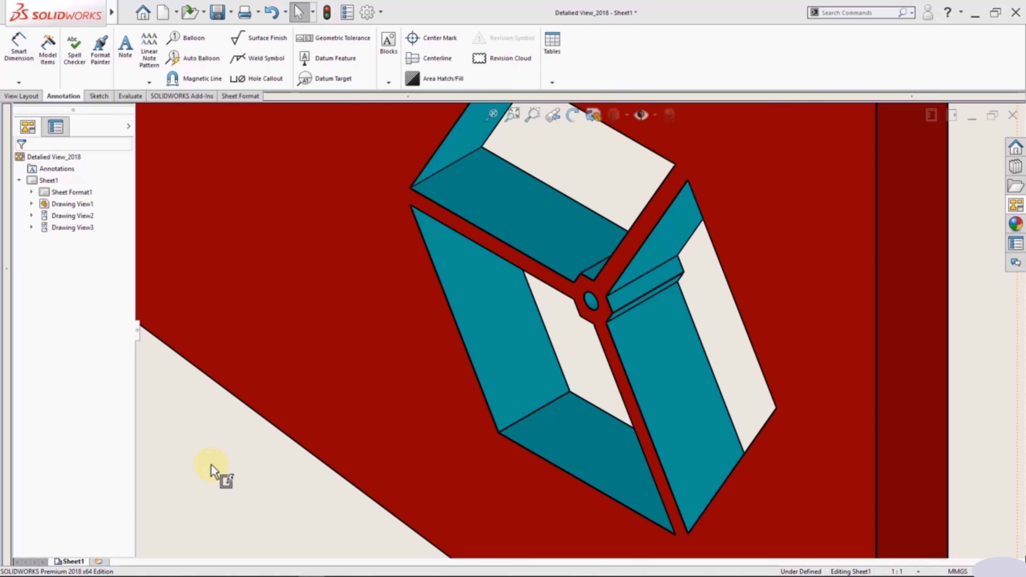
pyautogui.scroll(-5, 321, 432)
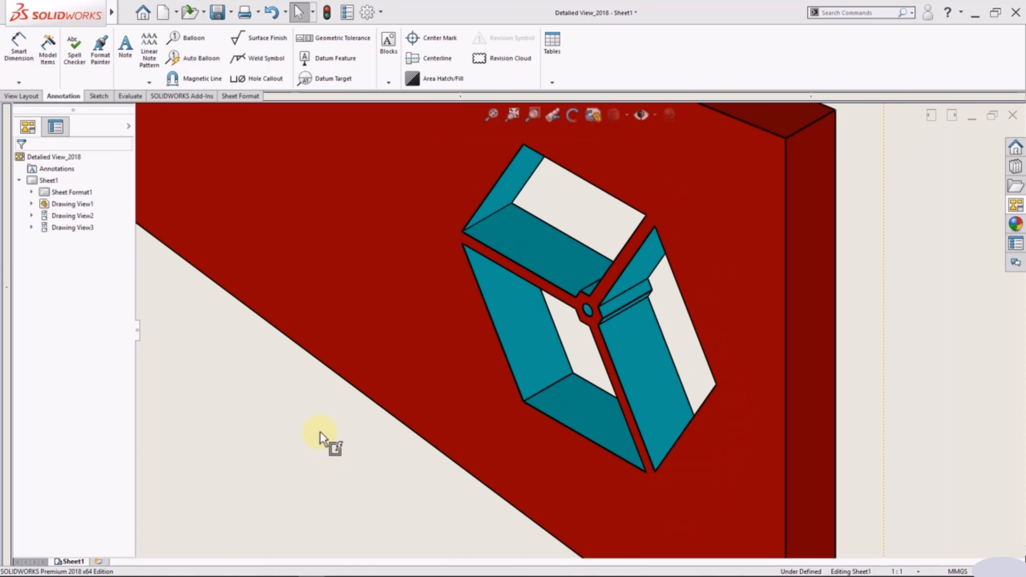
pyautogui.scroll(-8, 332, 382)
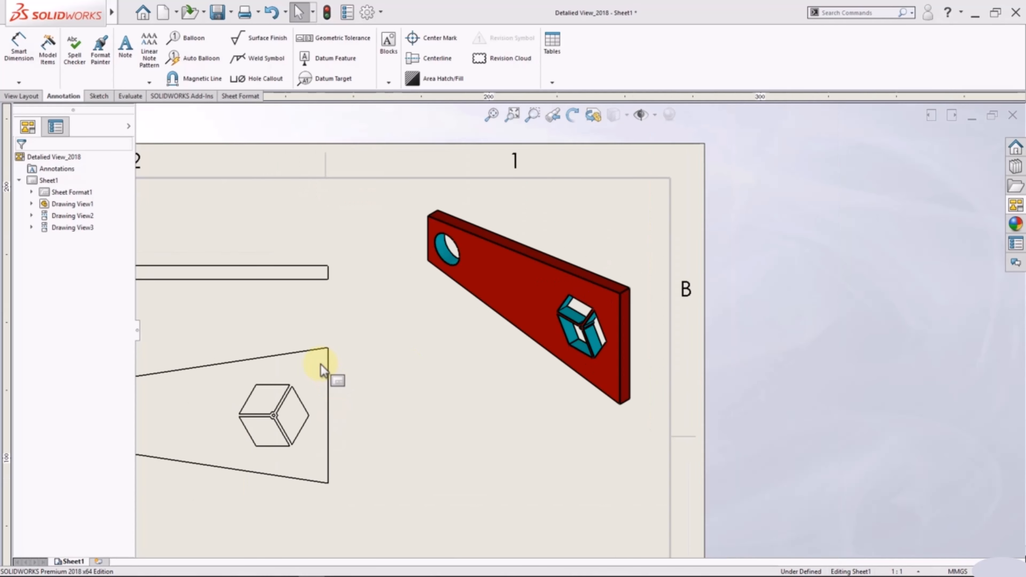
pyautogui.scroll(-2, 375, 388)
pyautogui.scroll(1, 433, 405)
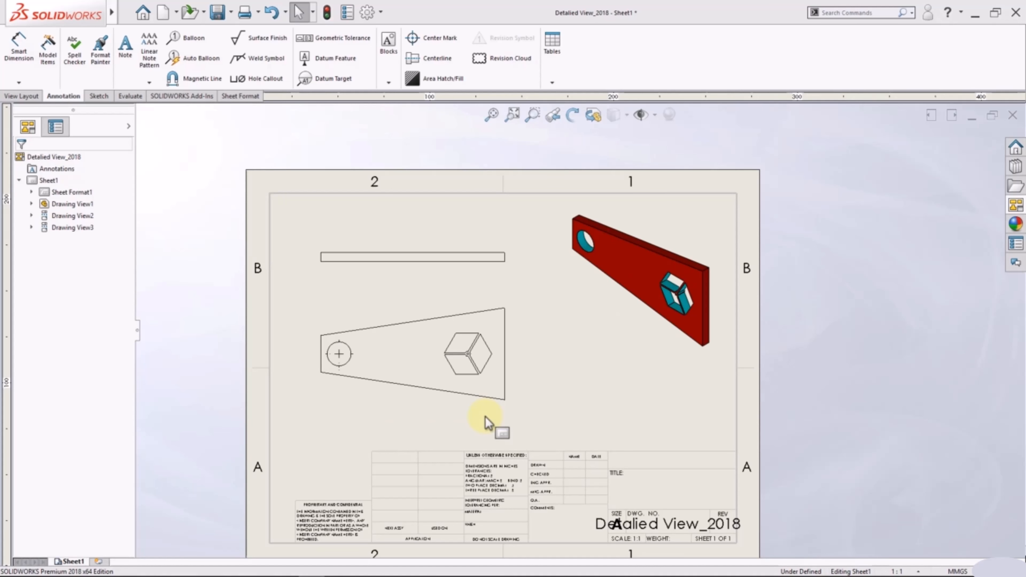
pyautogui.scroll(-1, 338, 362)
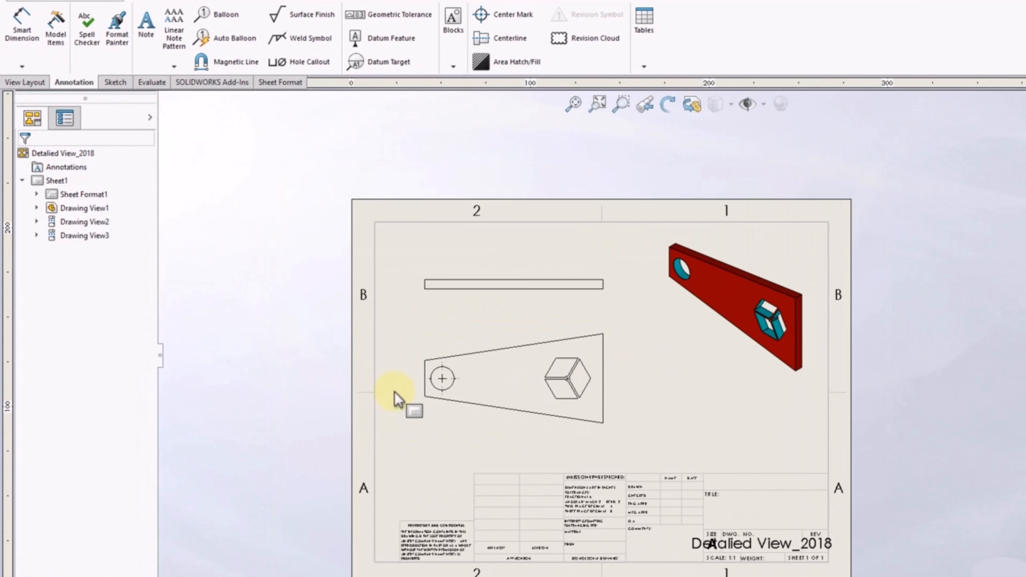
# Import the model dimensions from the entire model into all views with Model Items, eliminating duplicates
pyautogui.scroll(1, 398, 401)
pyautogui.click(64, 40)
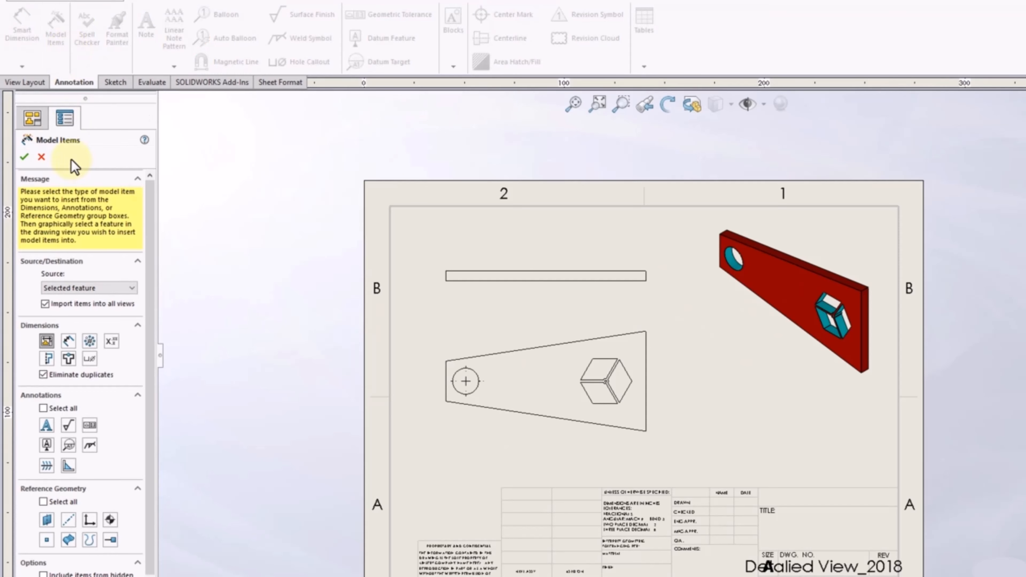
pyautogui.click(97, 288)
pyautogui.click(96, 299)
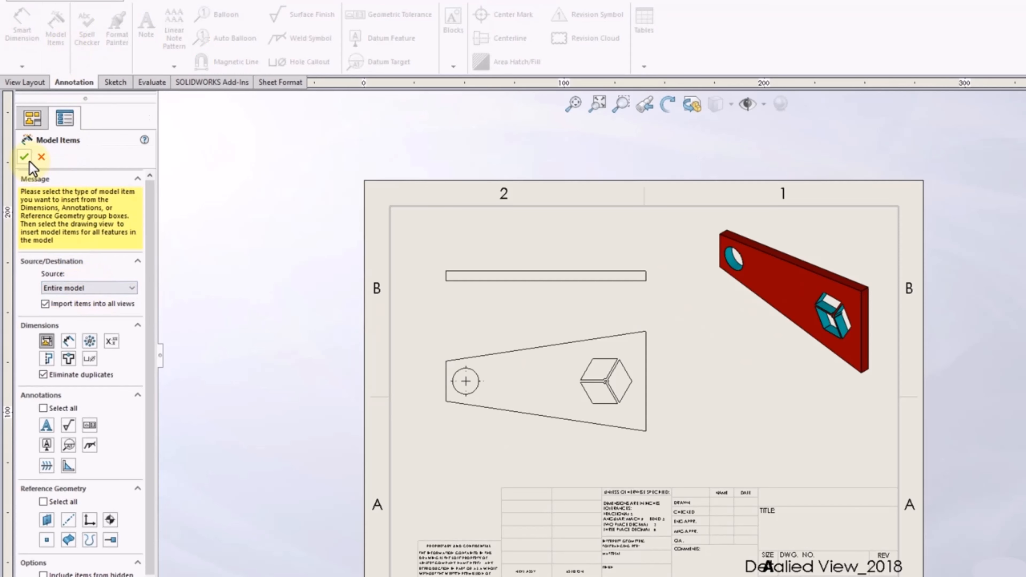
pyautogui.click(25, 157)
# Try moving the Ø1 and 1.50 dimensions away from the centre of the cutout in the plate's front view
pyautogui.scroll(1, 654, 425)
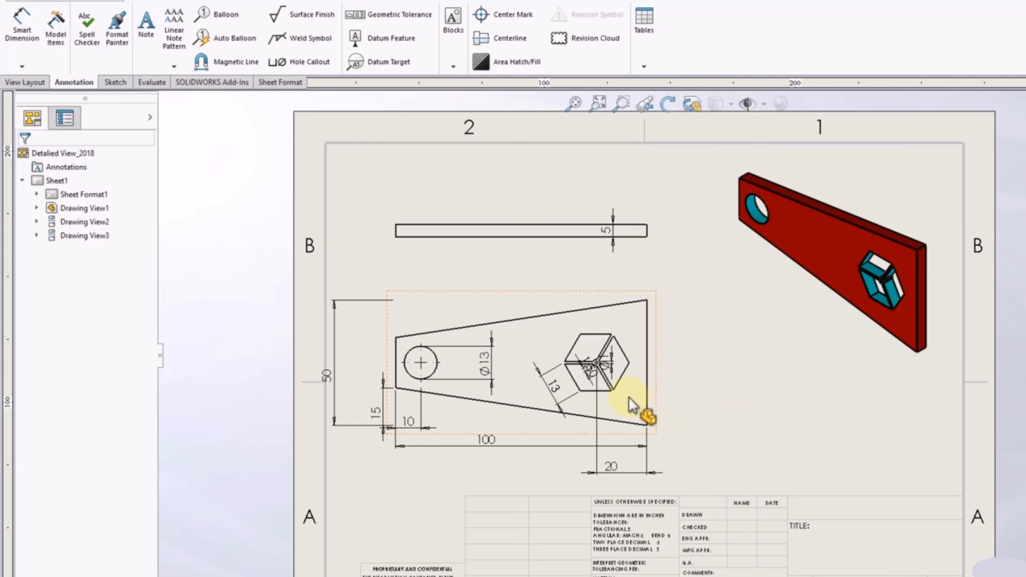
pyautogui.scroll(2, 617, 384)
pyautogui.scroll(5, 614, 376)
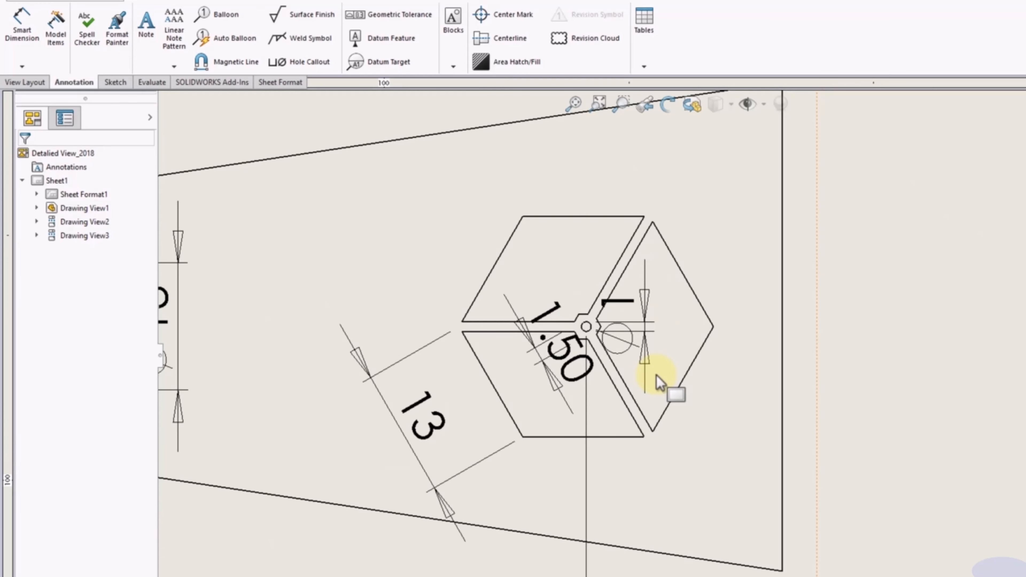
pyautogui.scroll(1, 663, 366)
pyautogui.moveTo(628, 347); pyautogui.dragTo(869, 421)
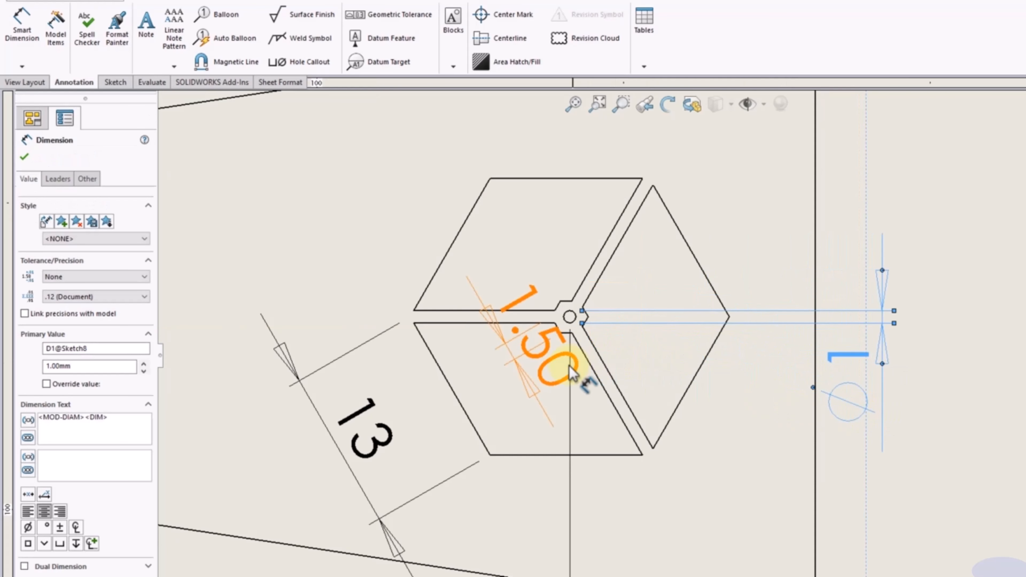
pyautogui.moveTo(572, 406)
pyautogui.mouseDown()
pyautogui.moveTo(588, 467)
pyautogui.moveTo(657, 563)
pyautogui.mouseUp()
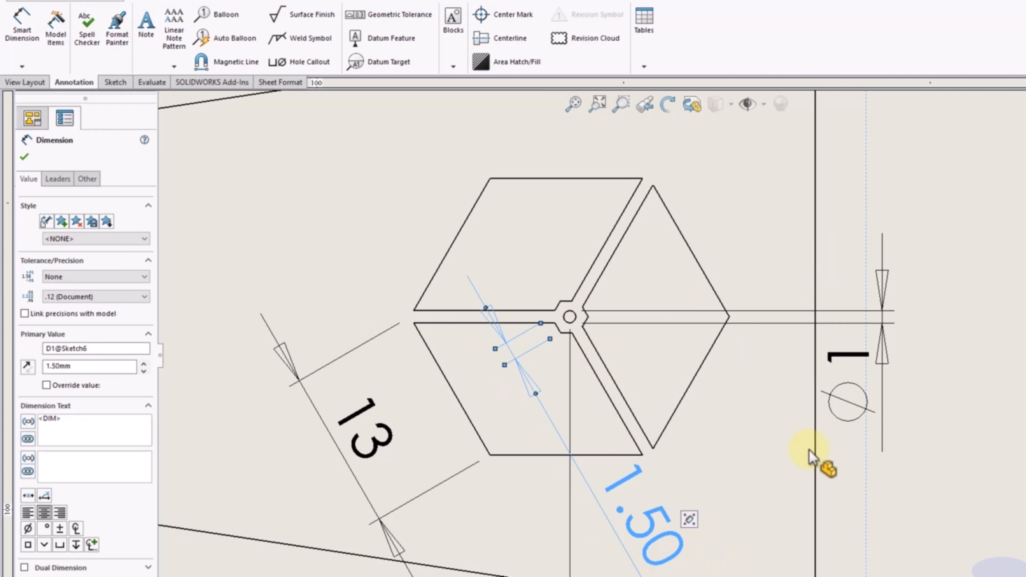
pyautogui.click(937, 426)
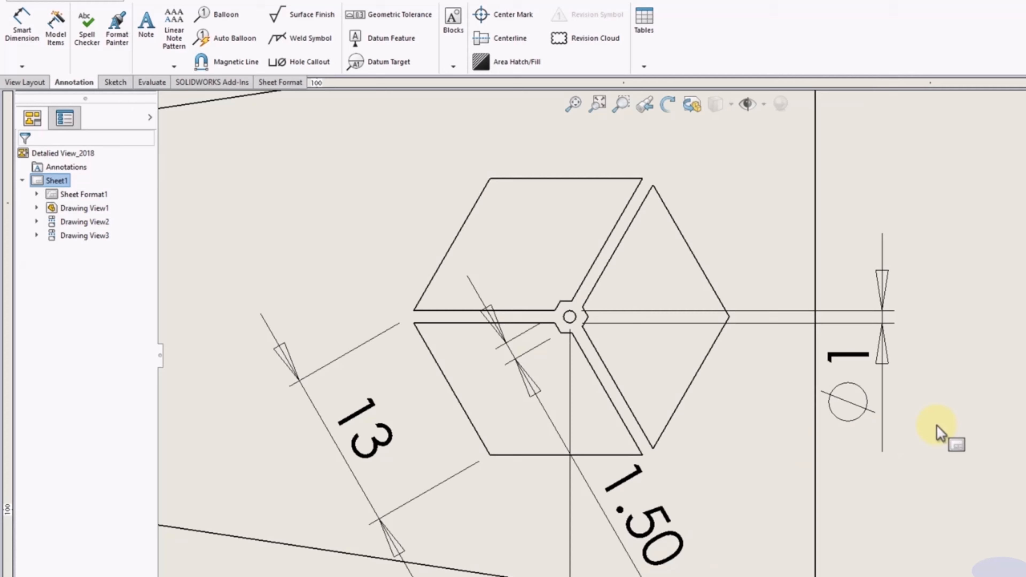
# Delete the Ø1 and 1.50 dimensions of the cutout's central details from the plate's front view
pyautogui.click(882, 400)
pyautogui.press('Escape')
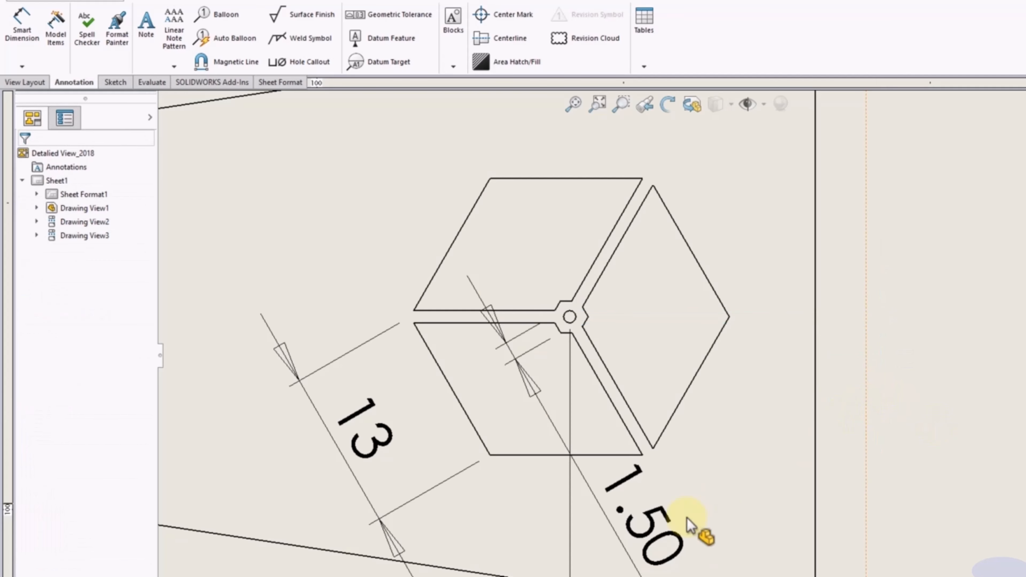
pyautogui.click(671, 528)
pyautogui.press('Delete')
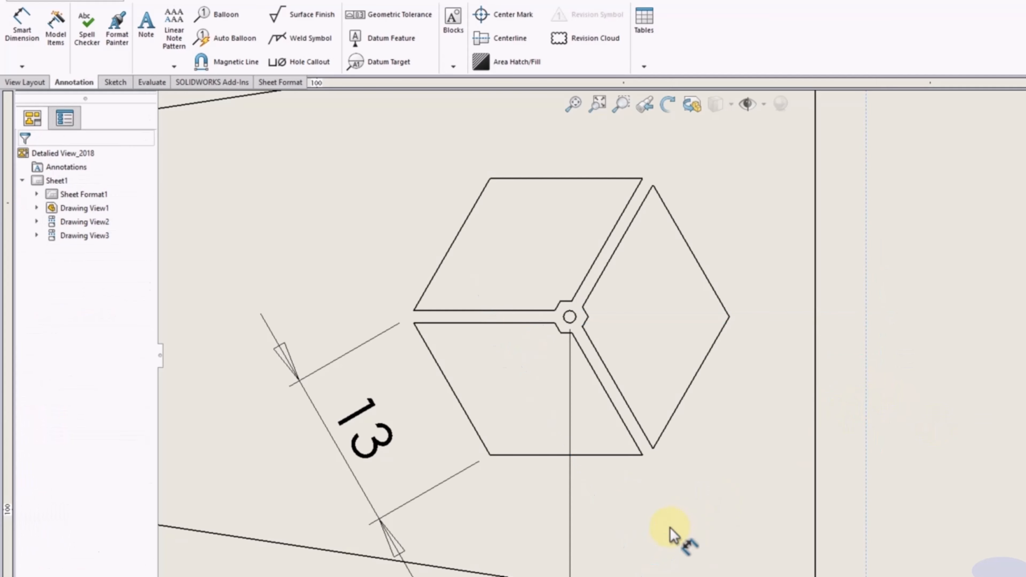
# Start a Detail View and sketch its circle, radius about 4.62 mm, centred on the small hole in the middle of the cutout
pyautogui.scroll(8, 670, 528)
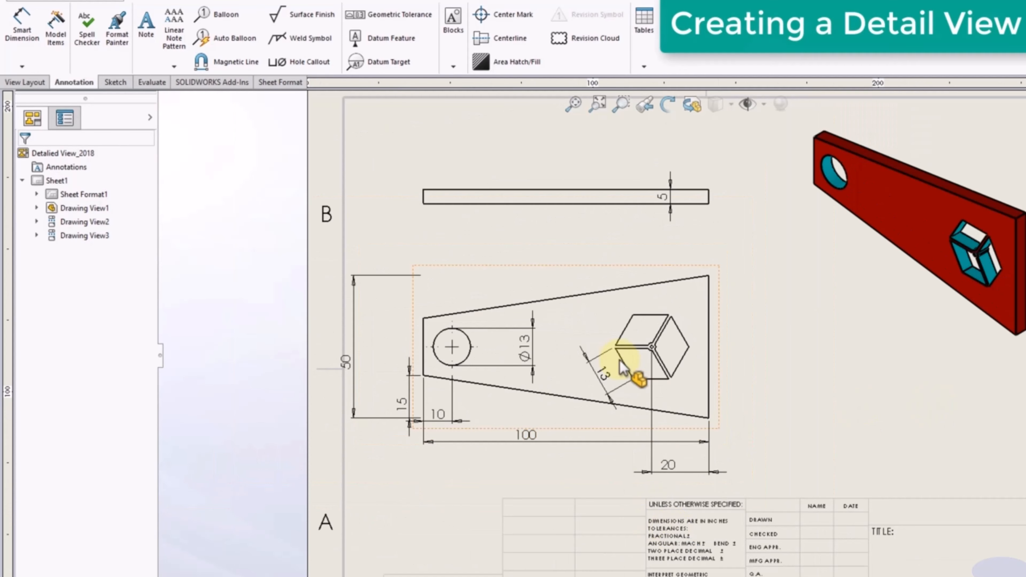
pyautogui.click(23, 82)
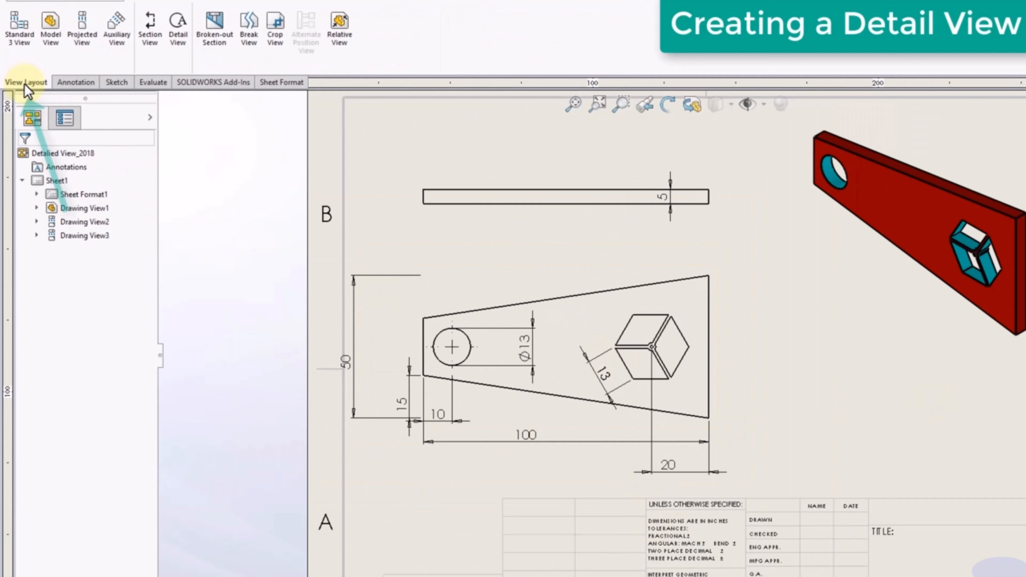
pyautogui.click(177, 59)
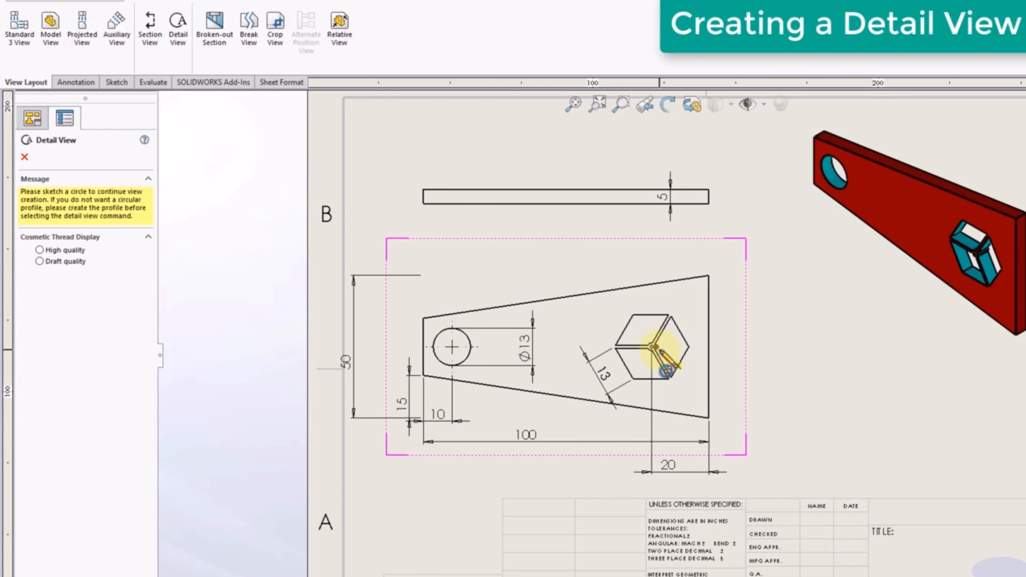
pyautogui.scroll(6, 661, 350)
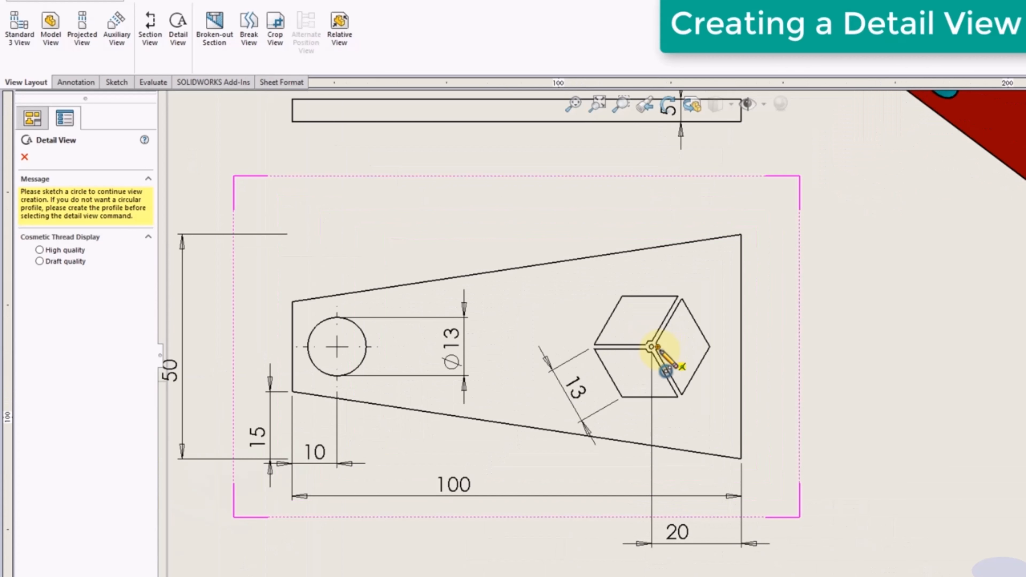
pyautogui.scroll(5, 663, 342)
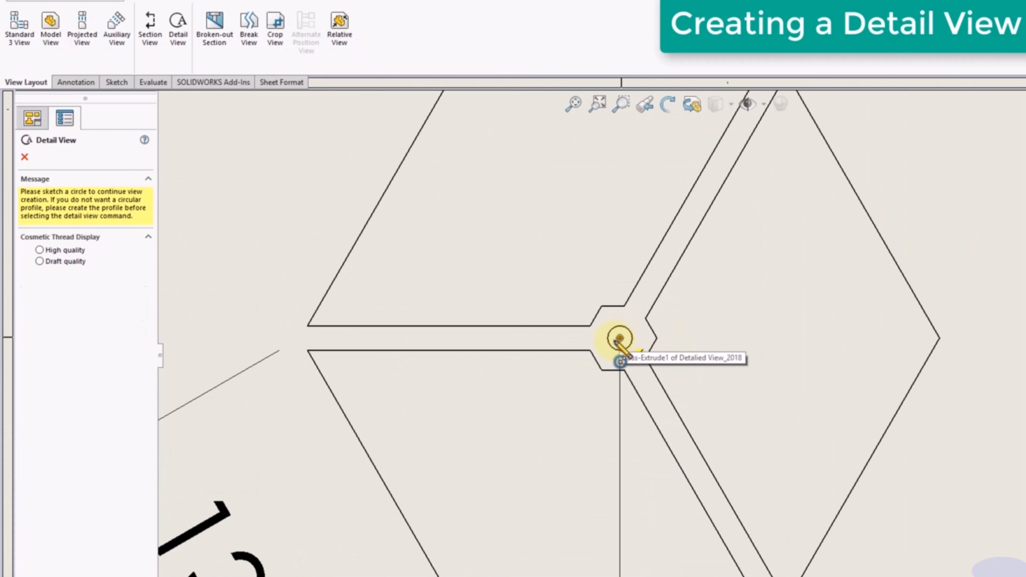
pyautogui.click(620, 339)
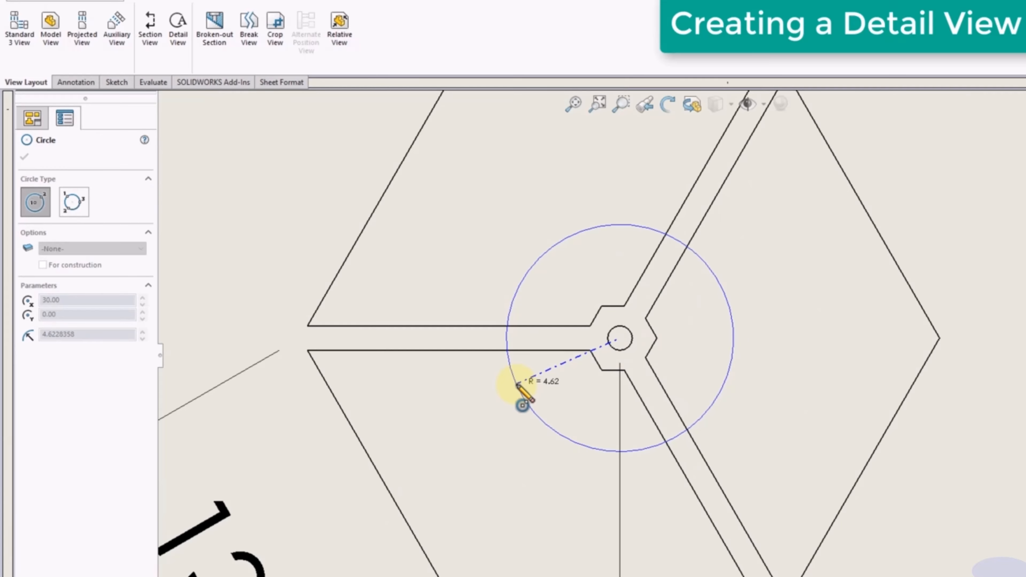
pyautogui.click(517, 385)
# Place the detail view A on the sheet beside the plate's front view, below the isometric view
pyautogui.scroll(-6, 632, 339)
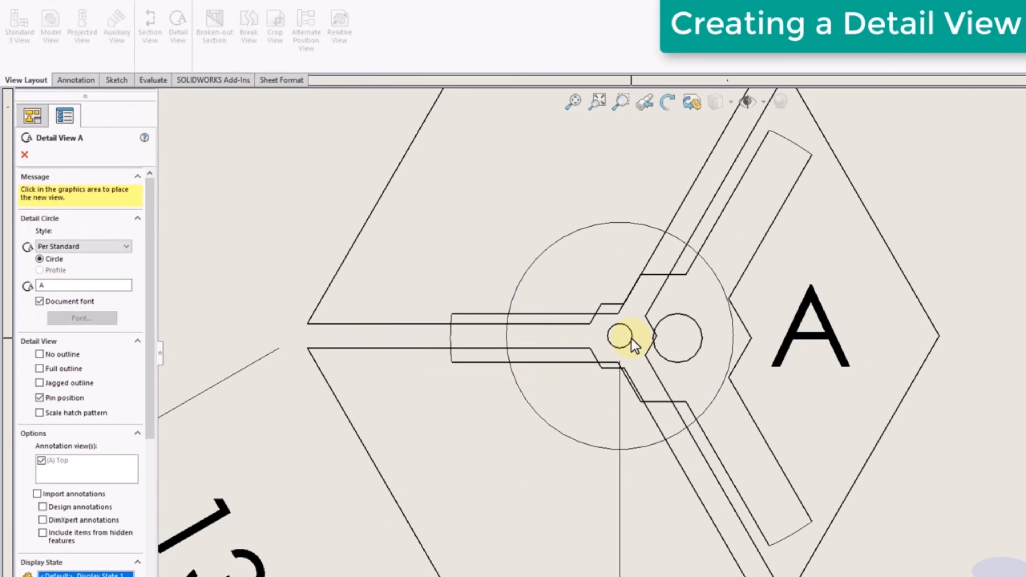
pyautogui.scroll(-6, 632, 339)
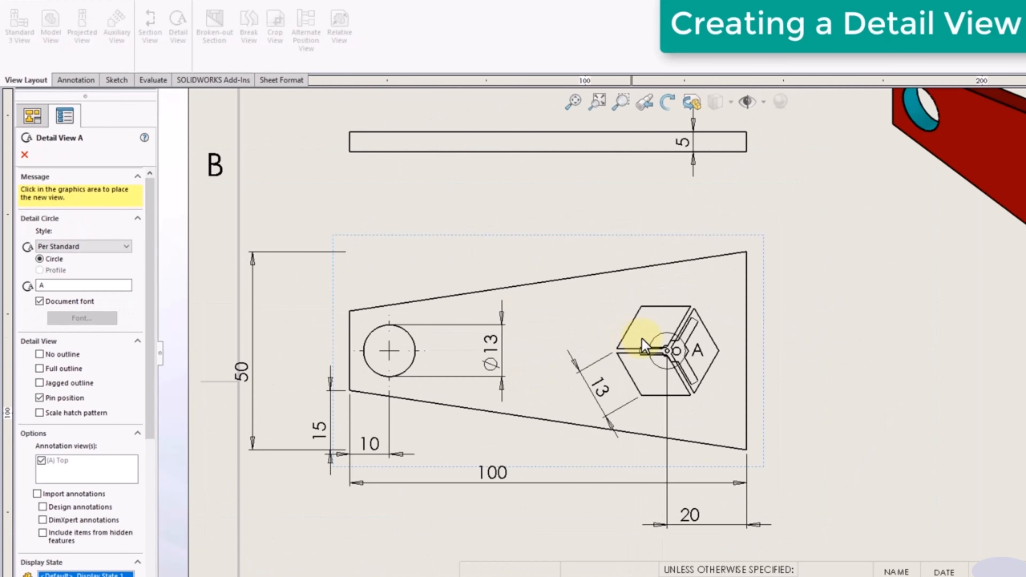
pyautogui.scroll(-3, 909, 390)
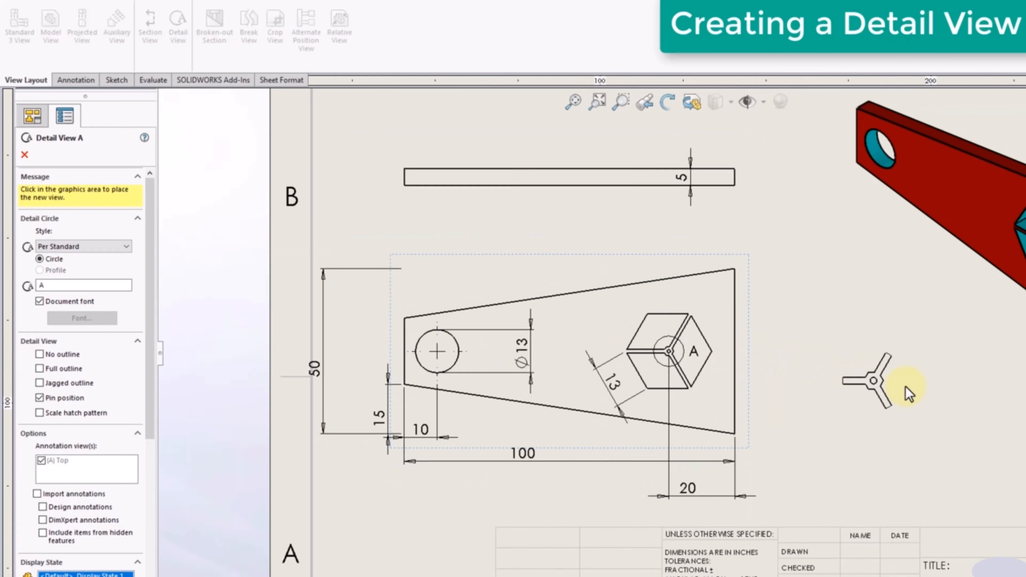
pyautogui.scroll(3, 911, 392)
pyautogui.scroll(-3, 871, 356)
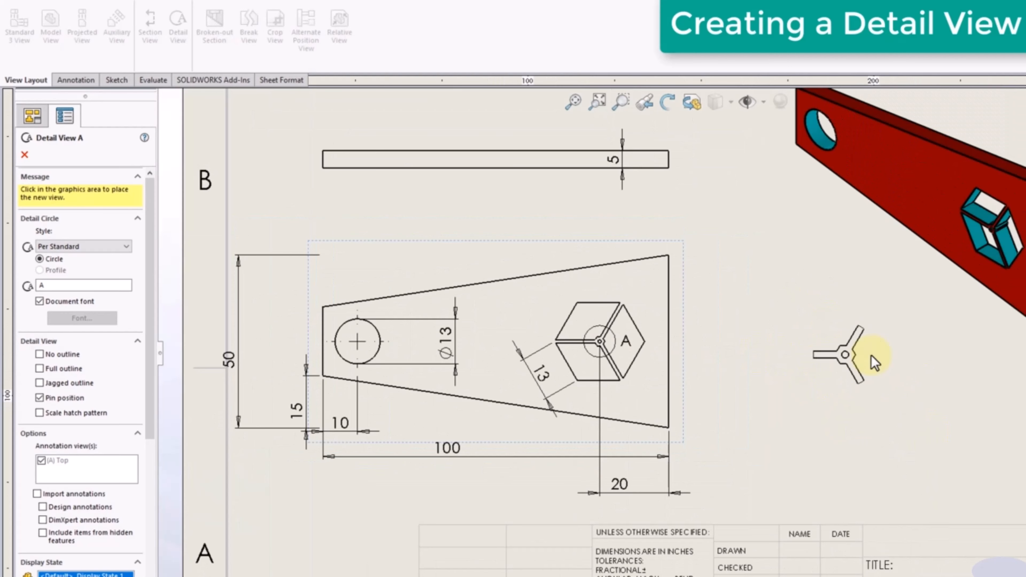
pyautogui.scroll(2, 839, 385)
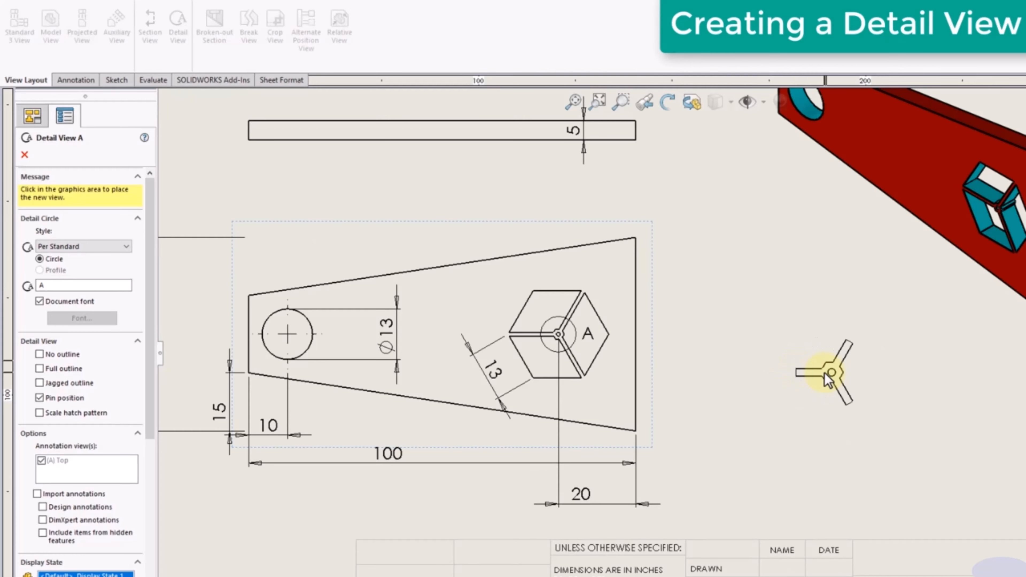
pyautogui.click(826, 373)
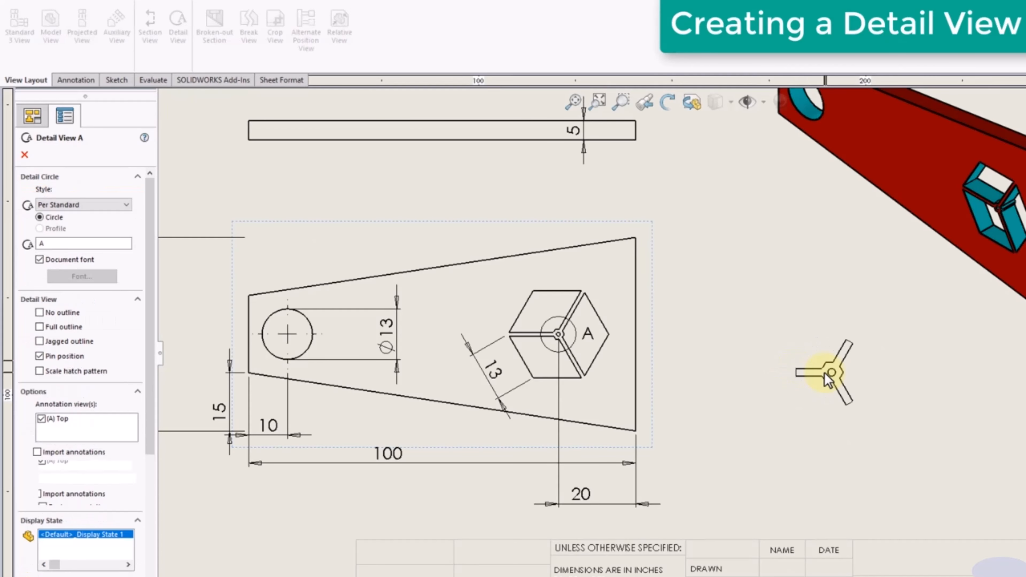
pyautogui.click(918, 429)
# Set the custom scale of detail view A to 5:1
pyautogui.scroll(-5, 734, 429)
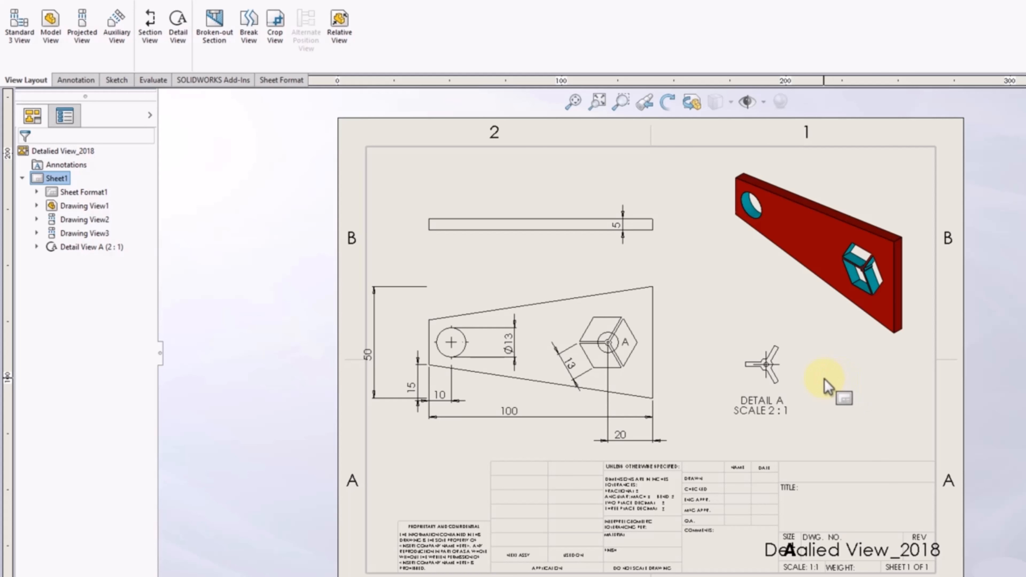
pyautogui.click(794, 381)
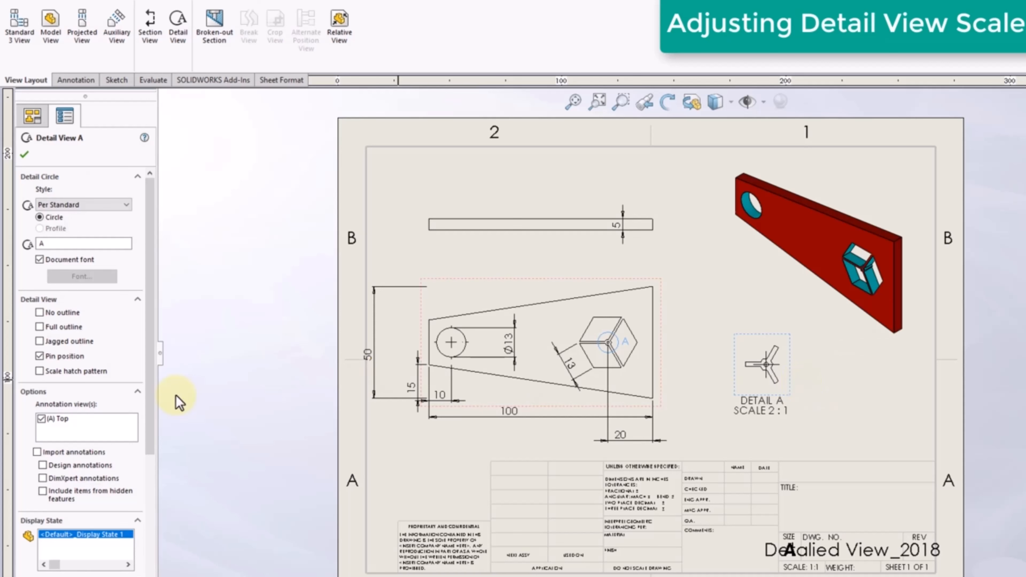
pyautogui.moveTo(149, 380); pyautogui.dragTo(163, 508)
pyautogui.click(84, 481)
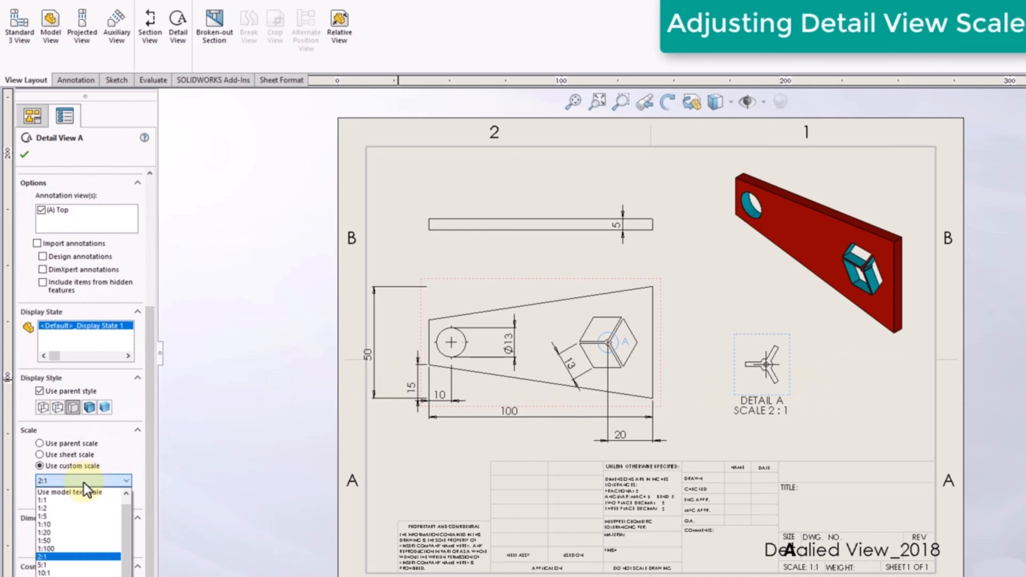
pyautogui.click(78, 564)
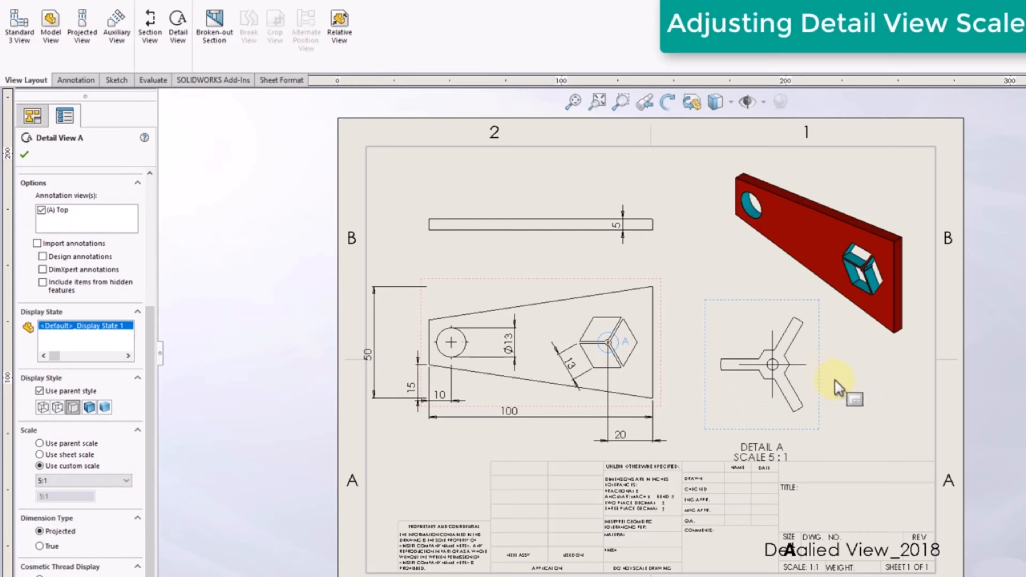
pyautogui.click(836, 381)
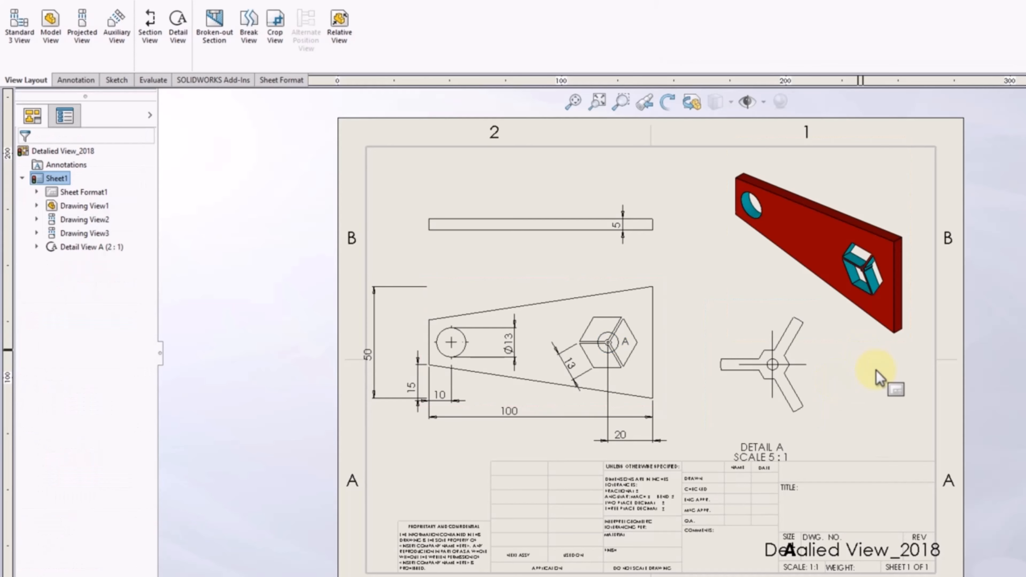
# Insert the model dimensions from the entire model into detail view A with Model Items
pyautogui.click(837, 402)
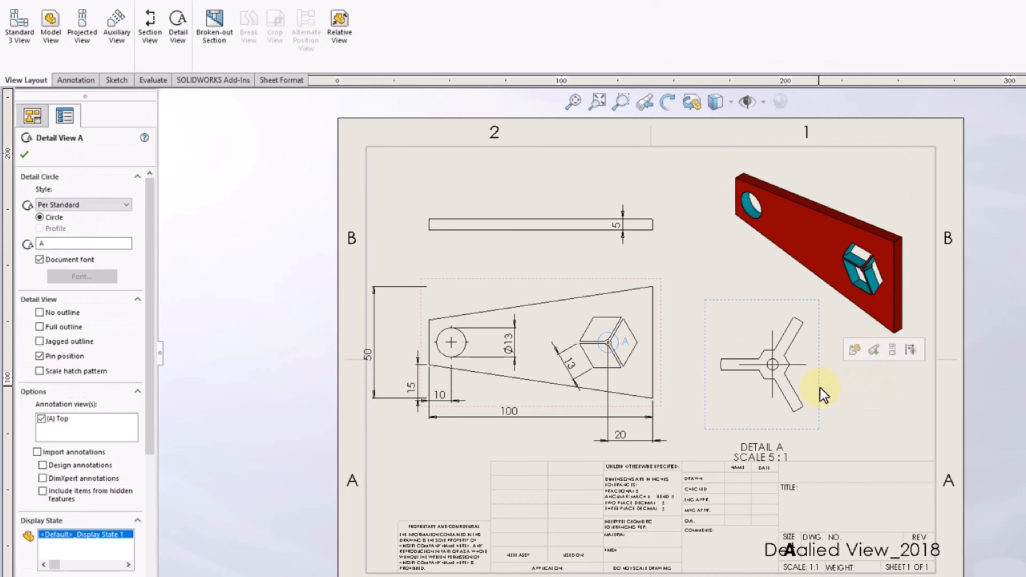
pyautogui.click(72, 80)
pyautogui.click(60, 39)
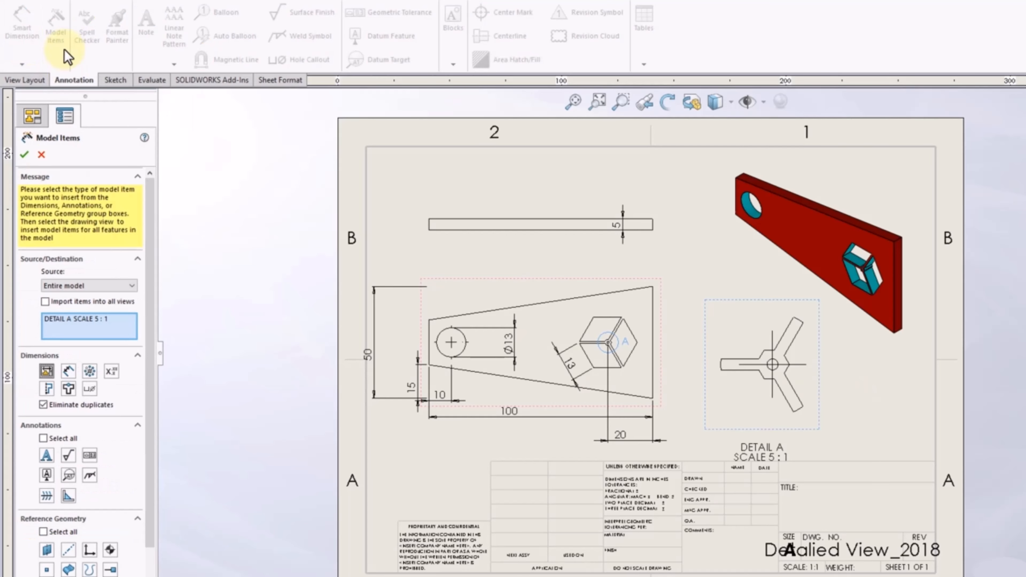
pyautogui.click(25, 154)
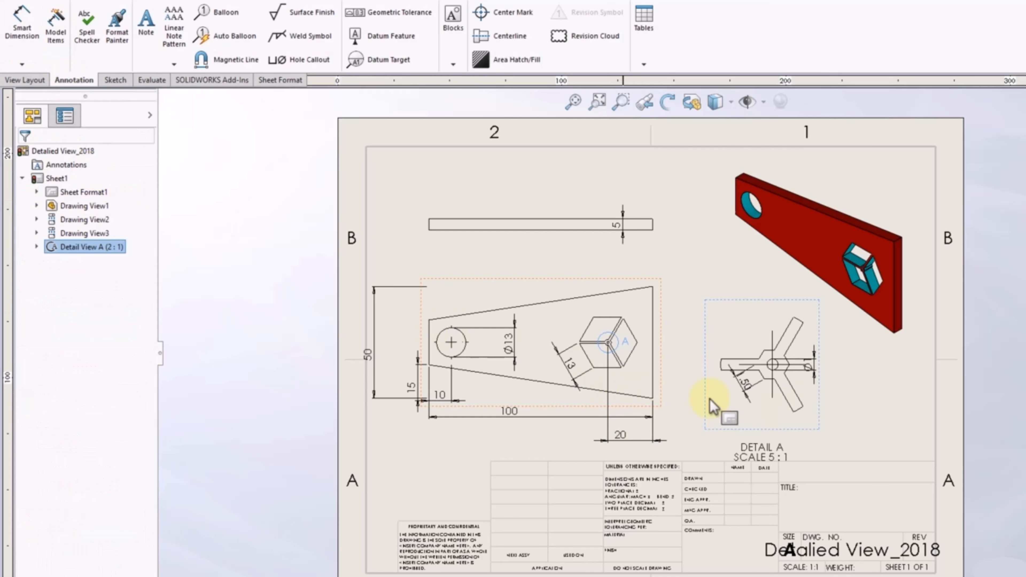
pyautogui.click(894, 401)
# Enlarge detail circle A around the cutout's central hole so detail view A covers longer portions of the three arms
pyautogui.scroll(-2, 894, 401)
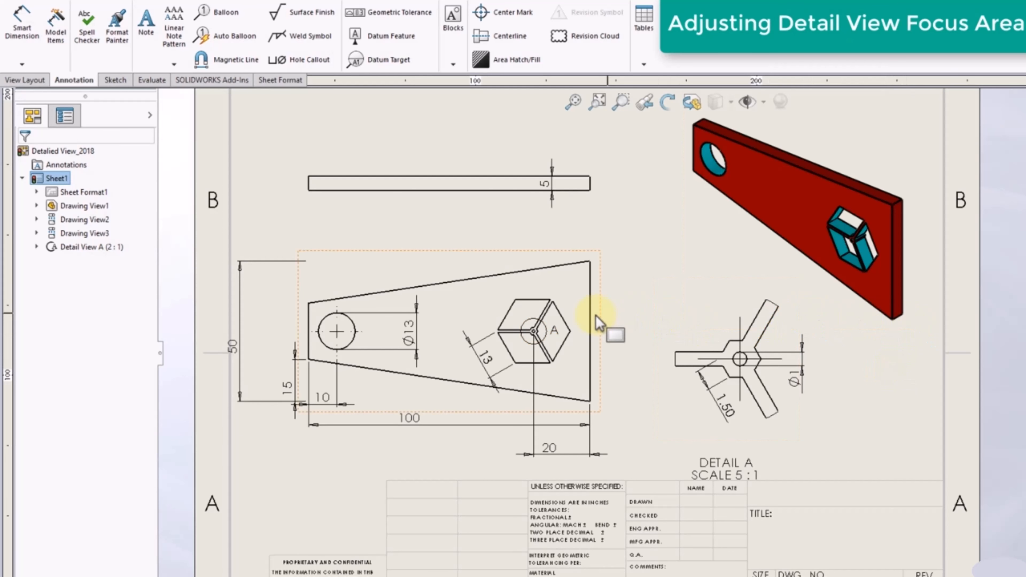
pyautogui.scroll(-1, 588, 344)
pyautogui.scroll(-1, 563, 350)
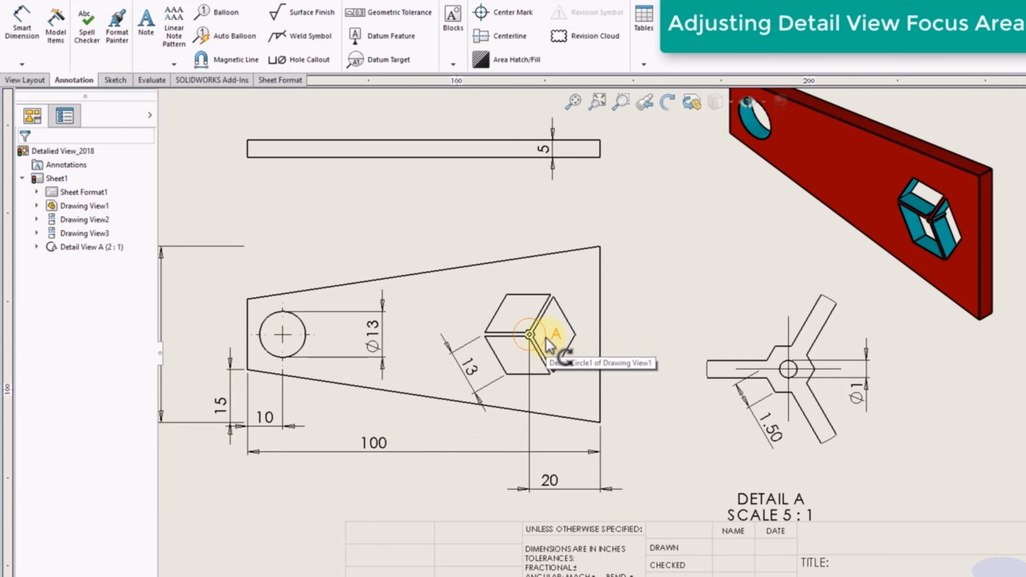
pyautogui.moveTo(548, 337); pyautogui.dragTo(554, 338)
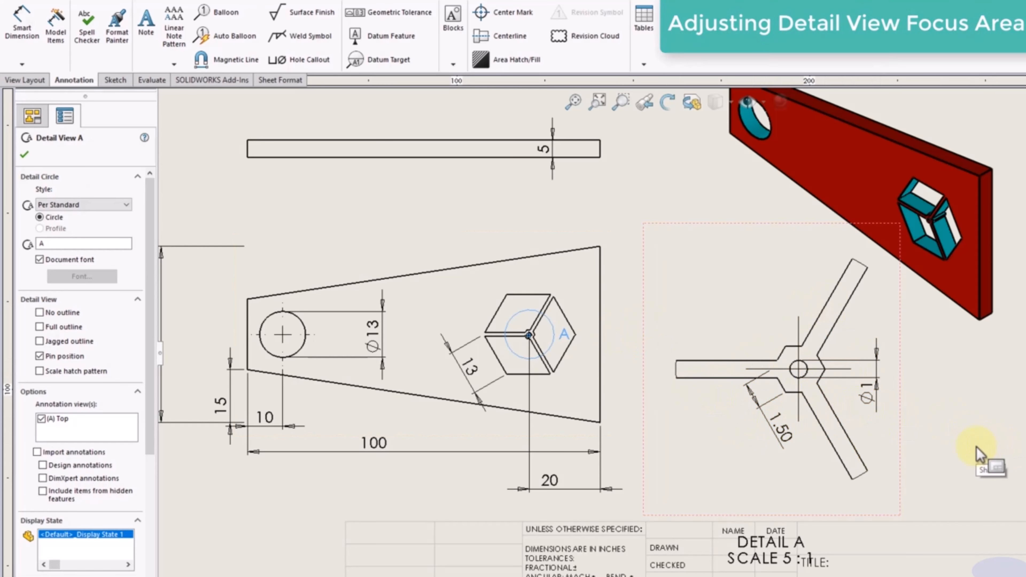
pyautogui.click(980, 455)
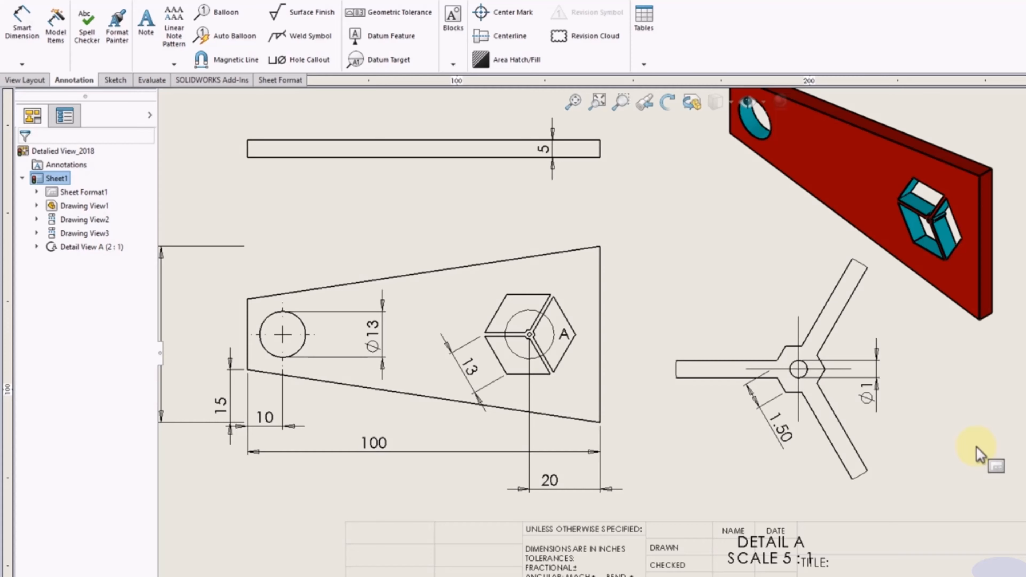
# Set the detail circle's style to With Leader and place its label A at the upper left of the hexagonal cutout
pyautogui.click(777, 474)
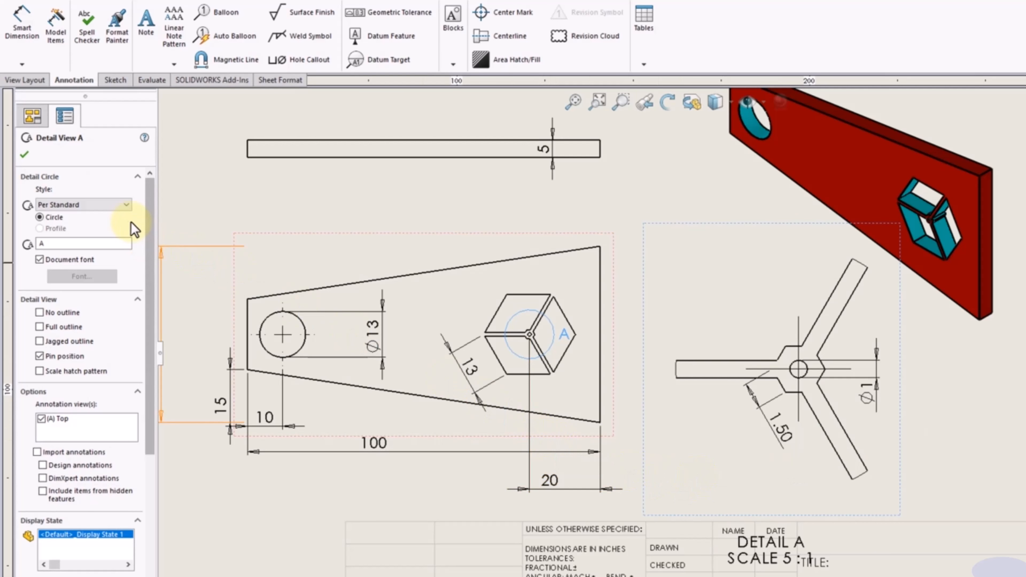
pyautogui.click(126, 209)
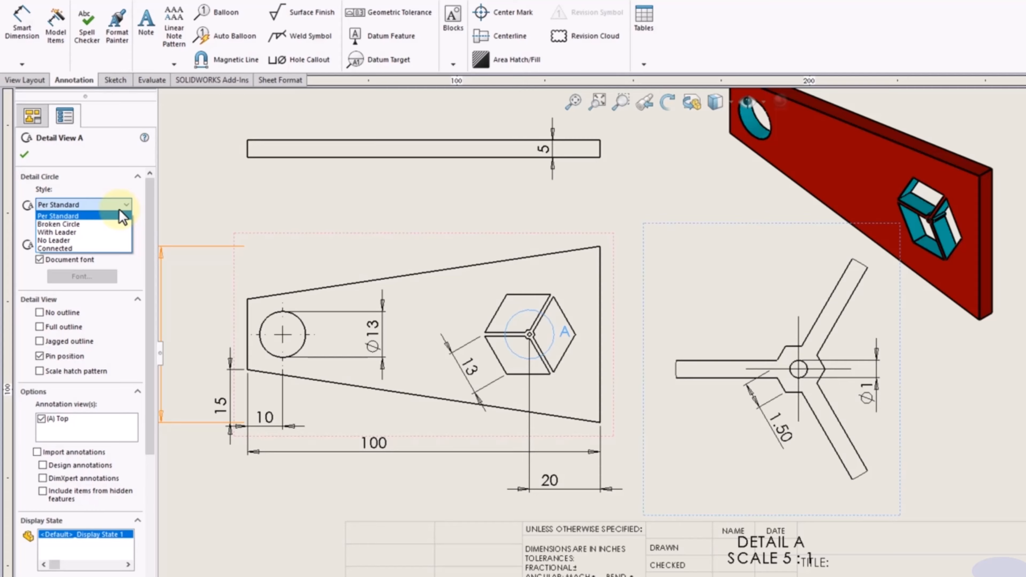
pyautogui.click(117, 232)
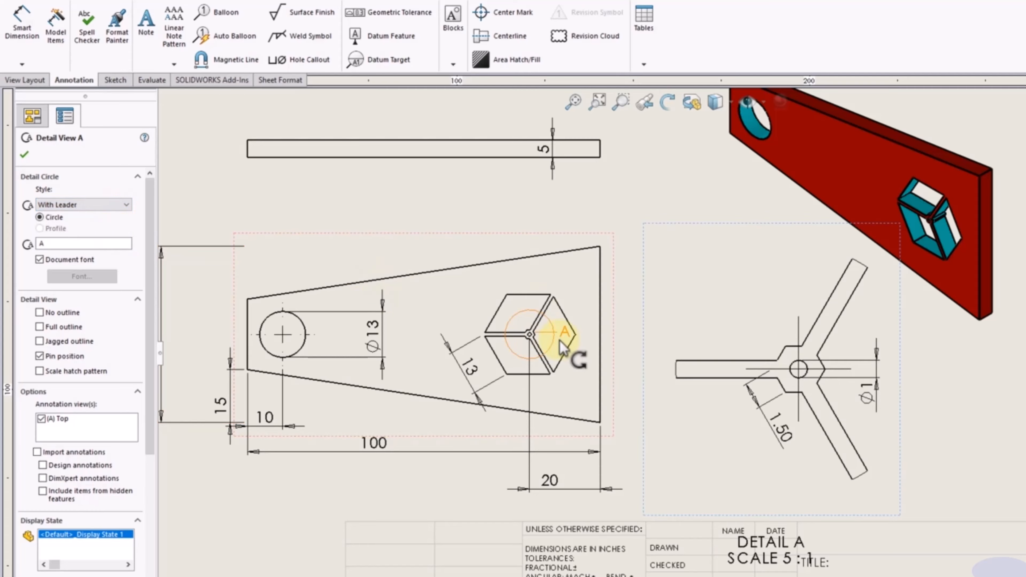
pyautogui.click(559, 329)
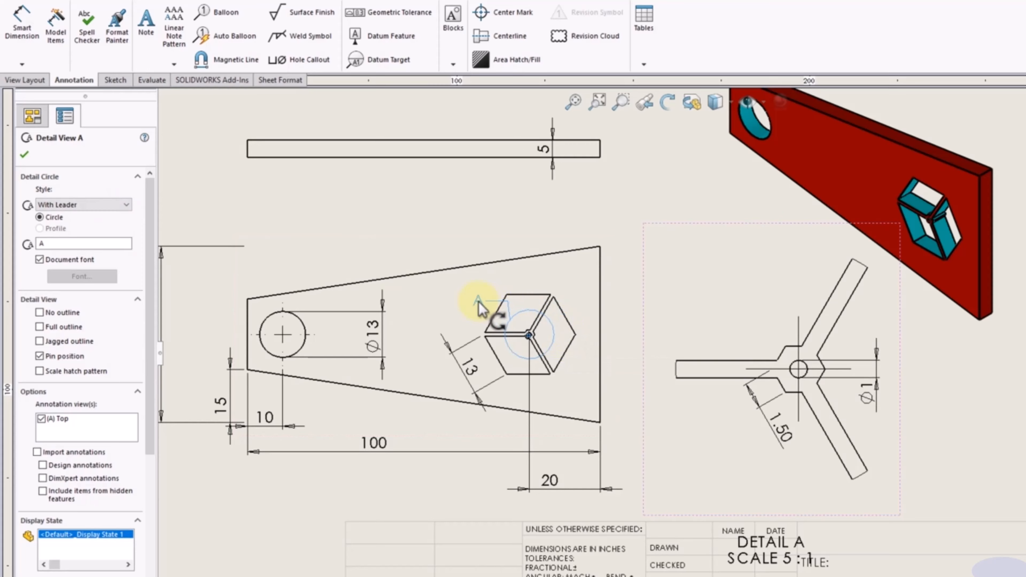
pyautogui.moveTo(479, 301); pyautogui.dragTo(469, 303)
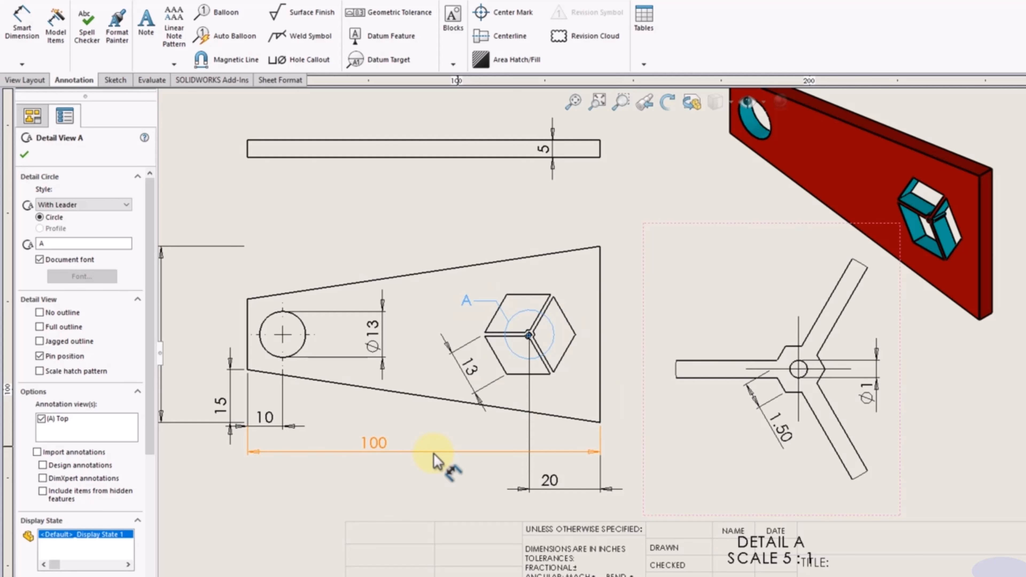
# Rename the detail circle's label to Hex
pyautogui.doubleClick(121, 243)
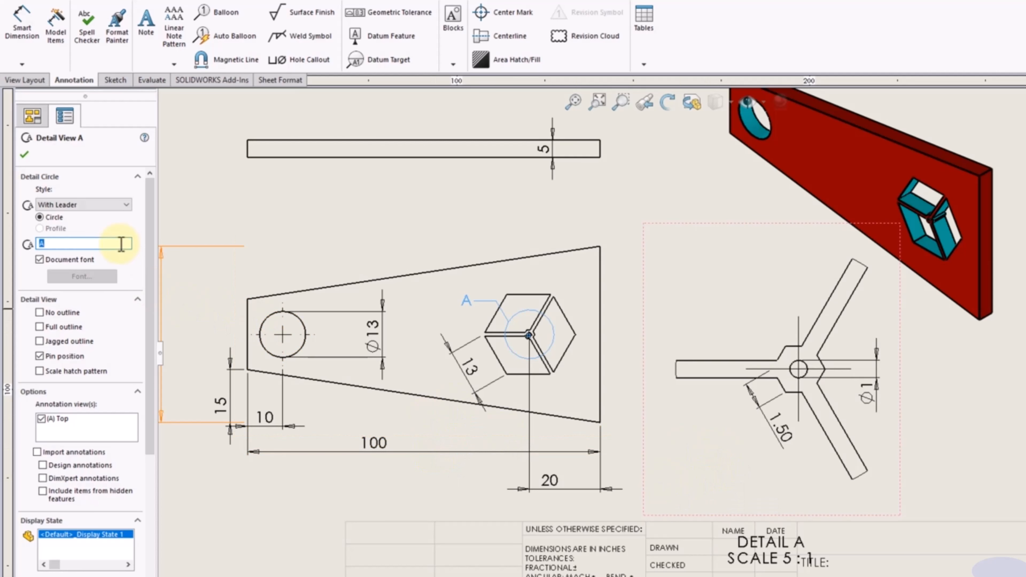
pyautogui.write('Hex')
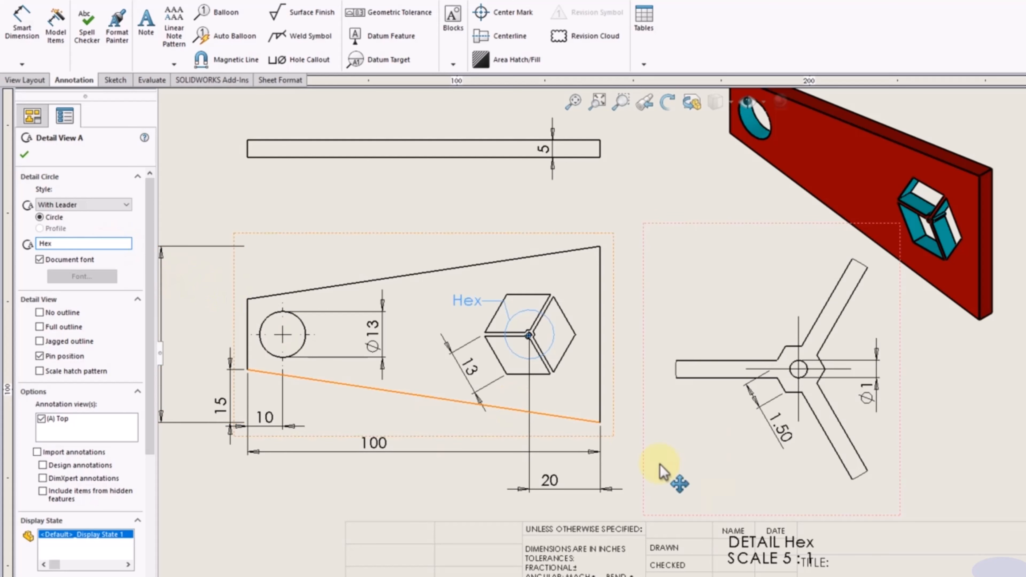
pyautogui.click(961, 491)
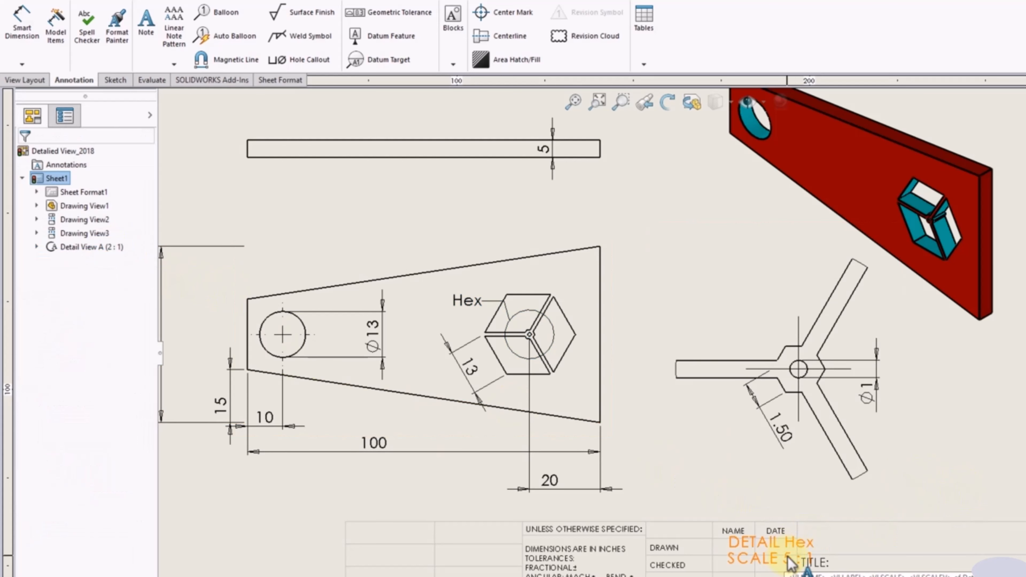
# Shift the detail caption and the detail view upward so both sit clear above the title block
pyautogui.moveTo(790, 559); pyautogui.dragTo(795, 544)
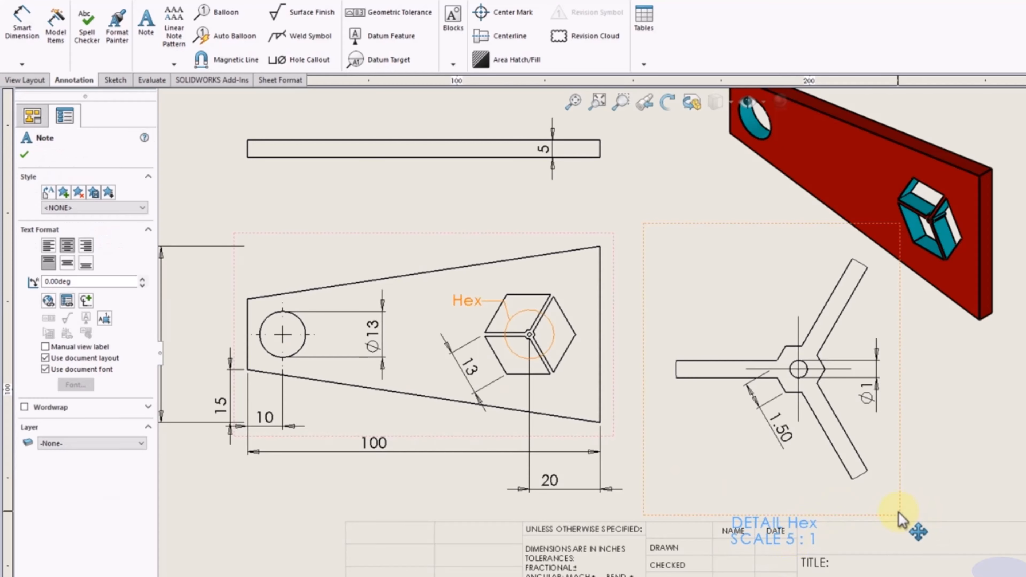
pyautogui.moveTo(898, 512); pyautogui.dragTo(886, 483)
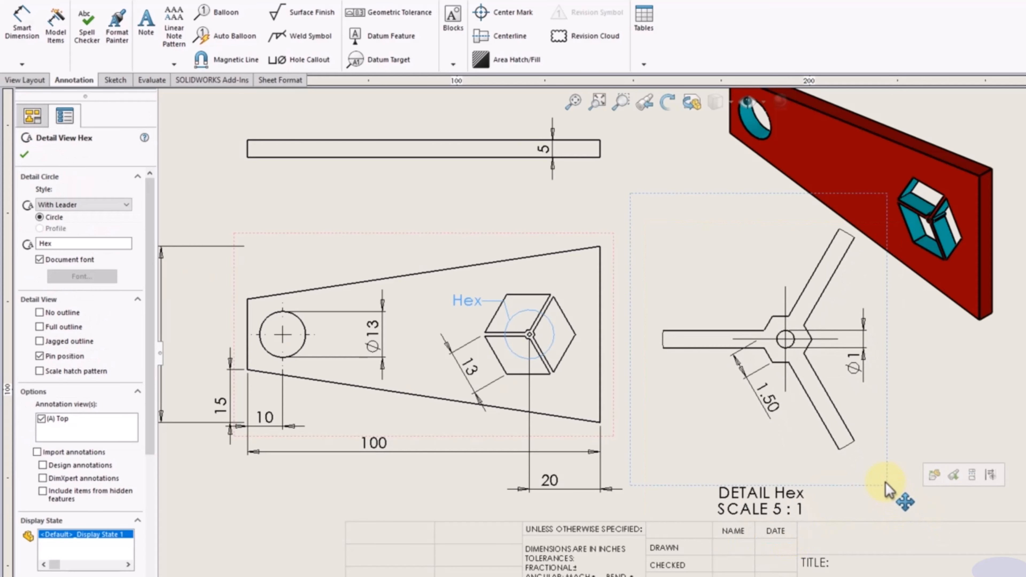
pyautogui.click(936, 417)
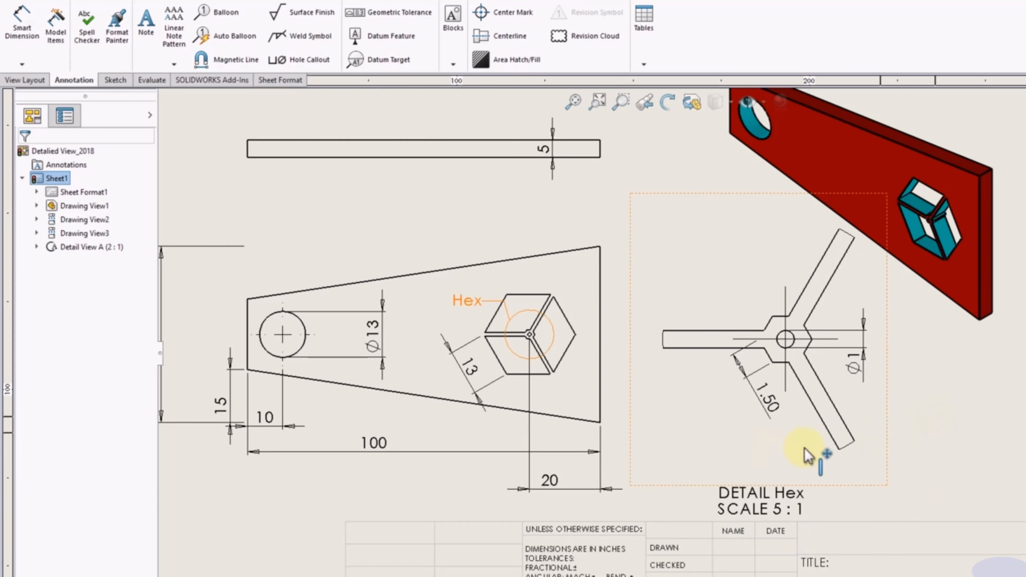
# Turn on the full outline for detail view Hex and briefly try the jagged outline
pyautogui.click(693, 460)
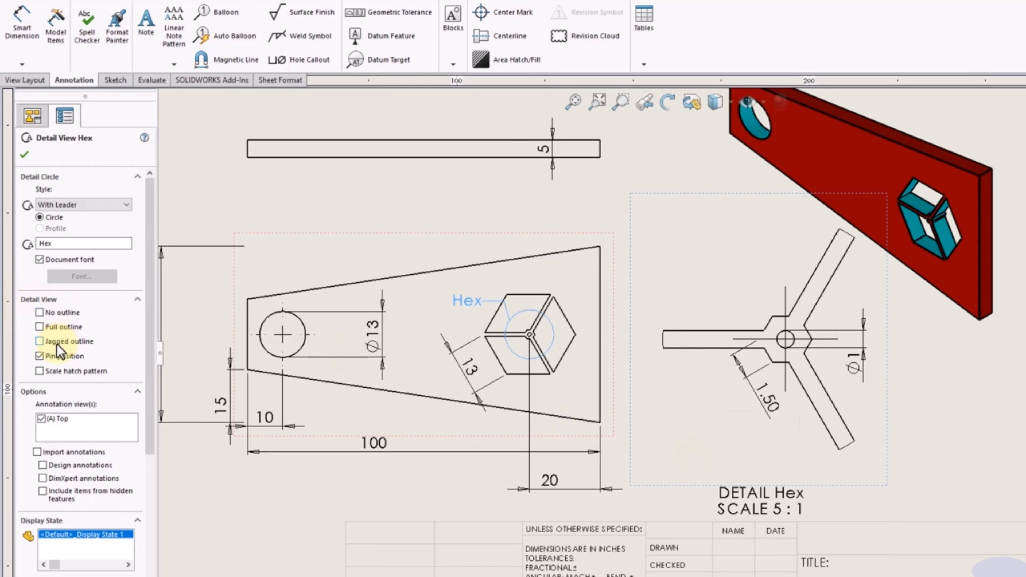
pyautogui.click(72, 329)
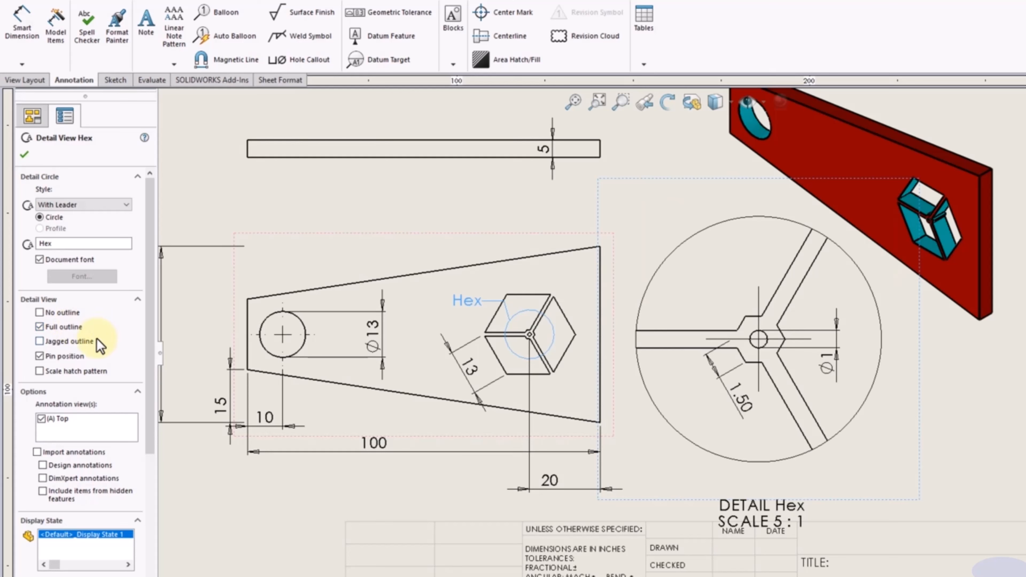
pyautogui.click(84, 345)
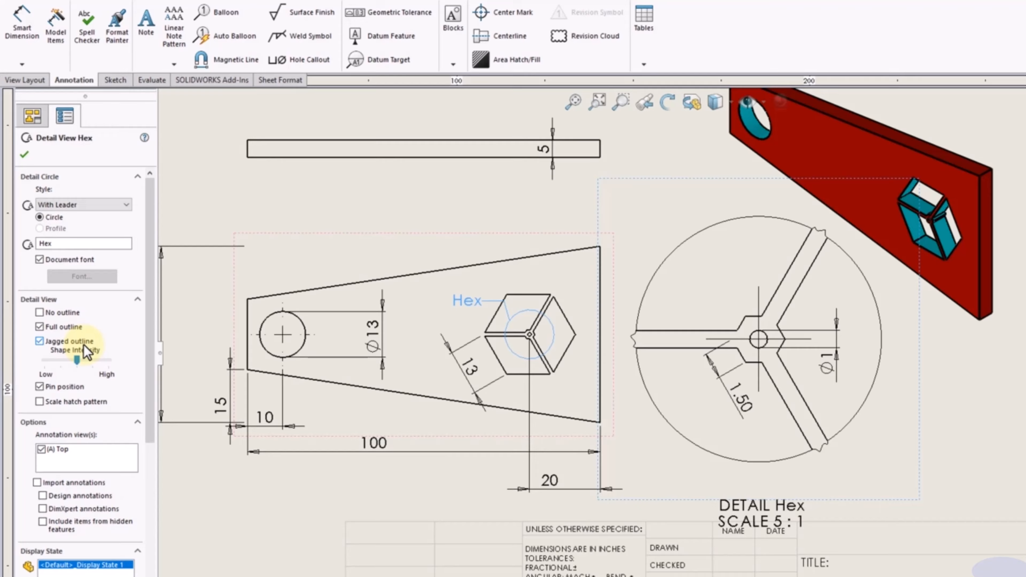
pyautogui.click(61, 345)
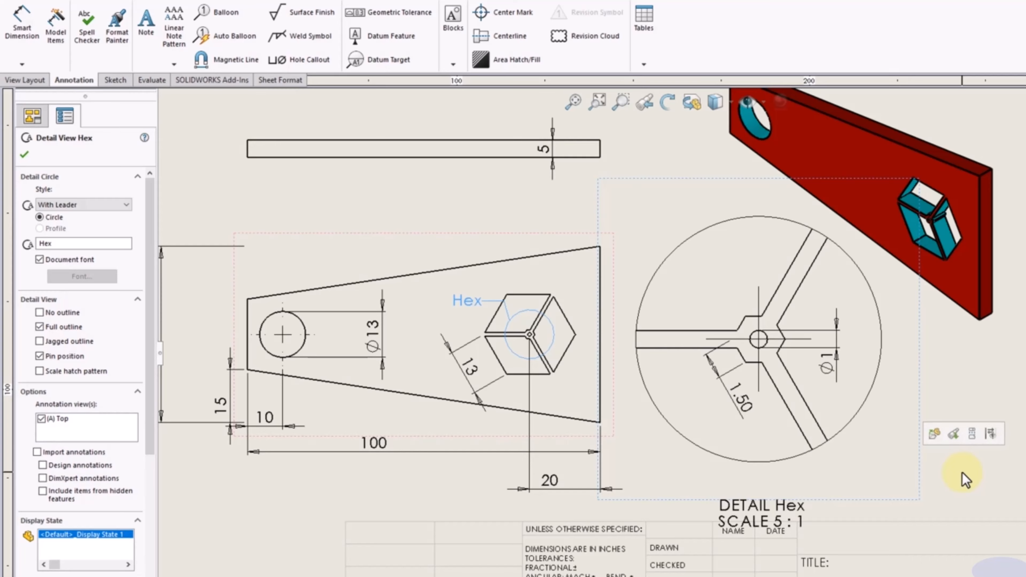
pyautogui.rightClick(896, 479)
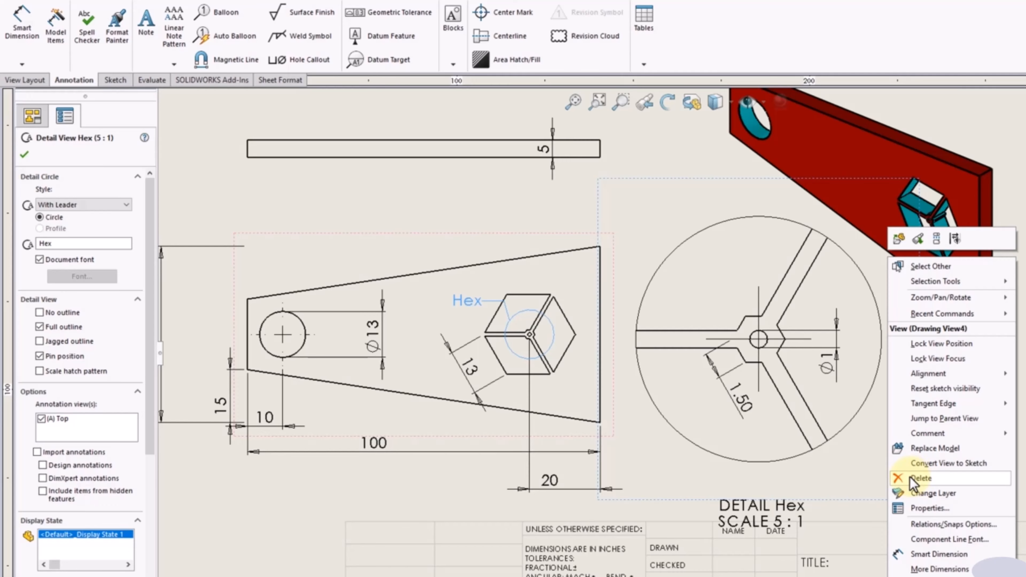
pyautogui.click(868, 522)
pyautogui.click(893, 482)
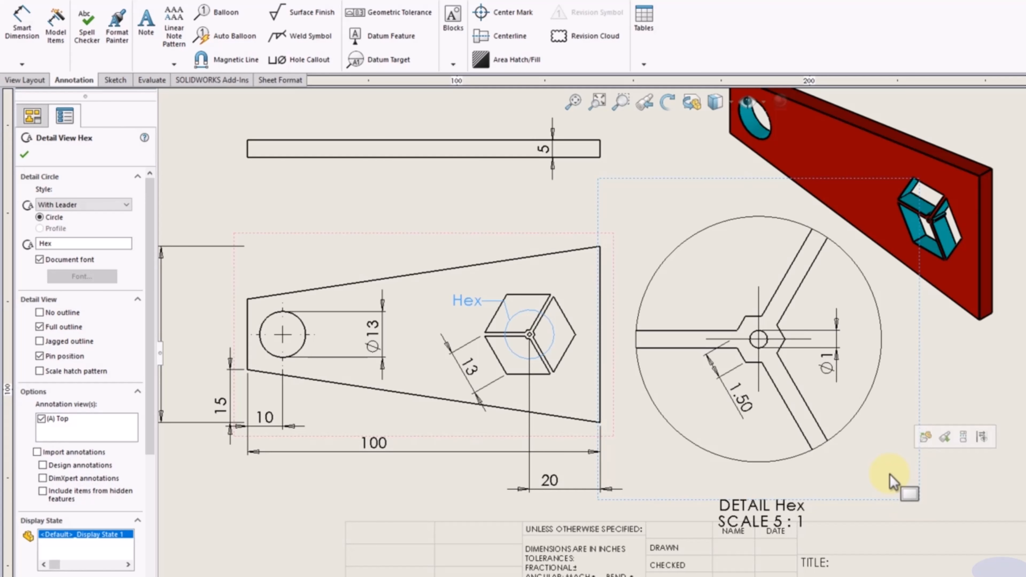
pyautogui.click(935, 483)
pyautogui.scroll(3, 935, 483)
pyautogui.scroll(-1, 687, 360)
pyautogui.scroll(-1, 688, 361)
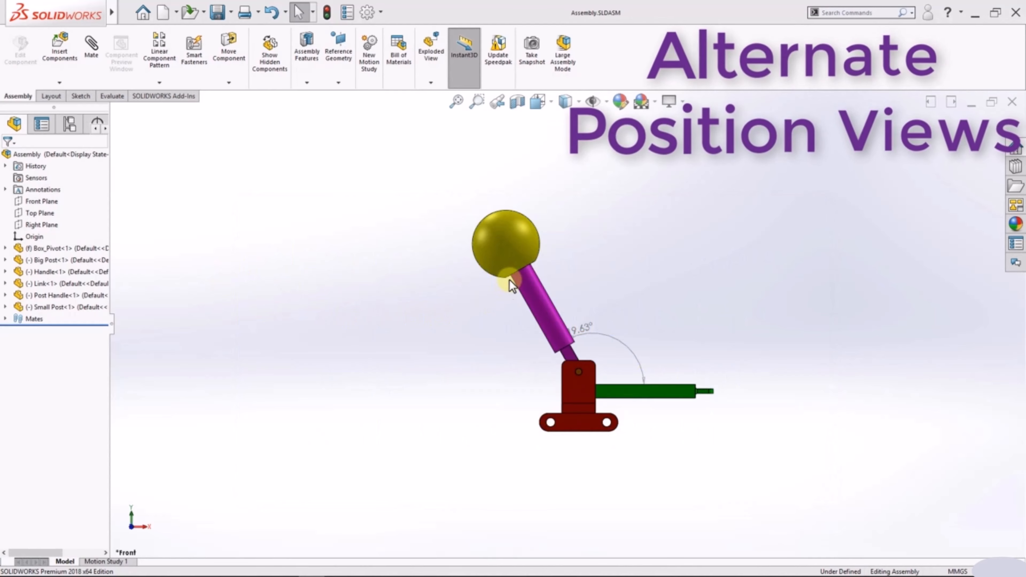
# Swing the ball-ended handle about its pivot in the assembly to demonstrate the linkage's motion
pyautogui.moveTo(518, 299); pyautogui.dragTo(529, 340)
pyautogui.moveTo(526, 334); pyautogui.dragTo(543, 342, button='middle')
pyautogui.click(544, 342)
pyautogui.moveTo(554, 332); pyautogui.dragTo(522, 340)
pyautogui.click(464, 388)
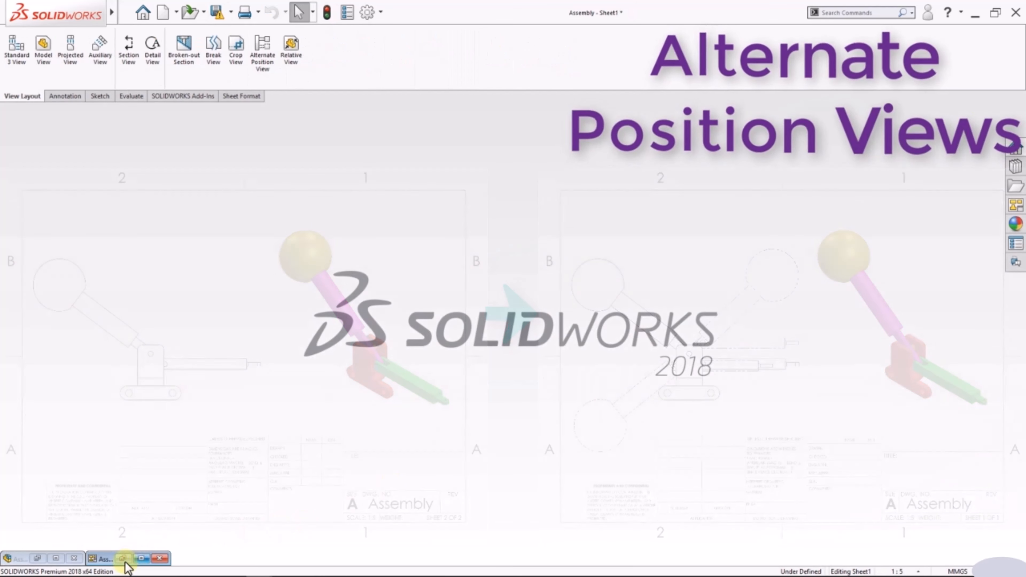
# Switch to the Assembly drawing and add an Alternate Position View to the front view using the existing configuration Max Angle
pyautogui.click(141, 558)
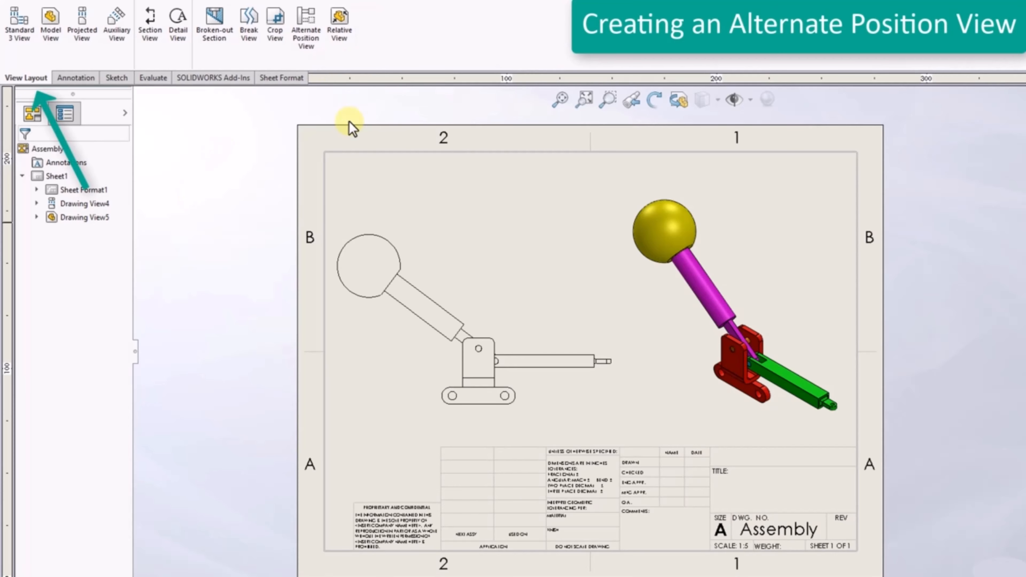
pyautogui.click(309, 39)
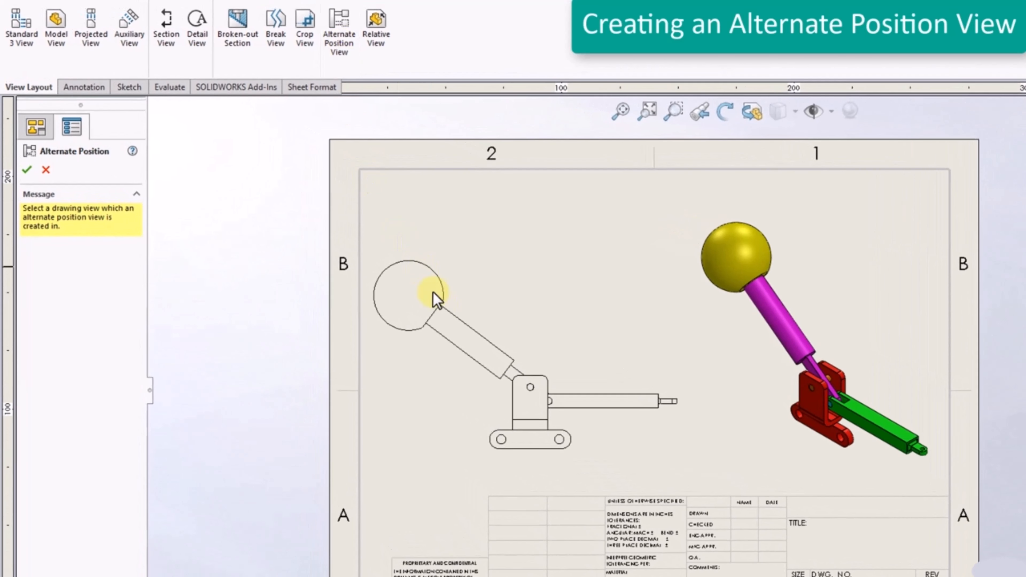
pyautogui.click(500, 408)
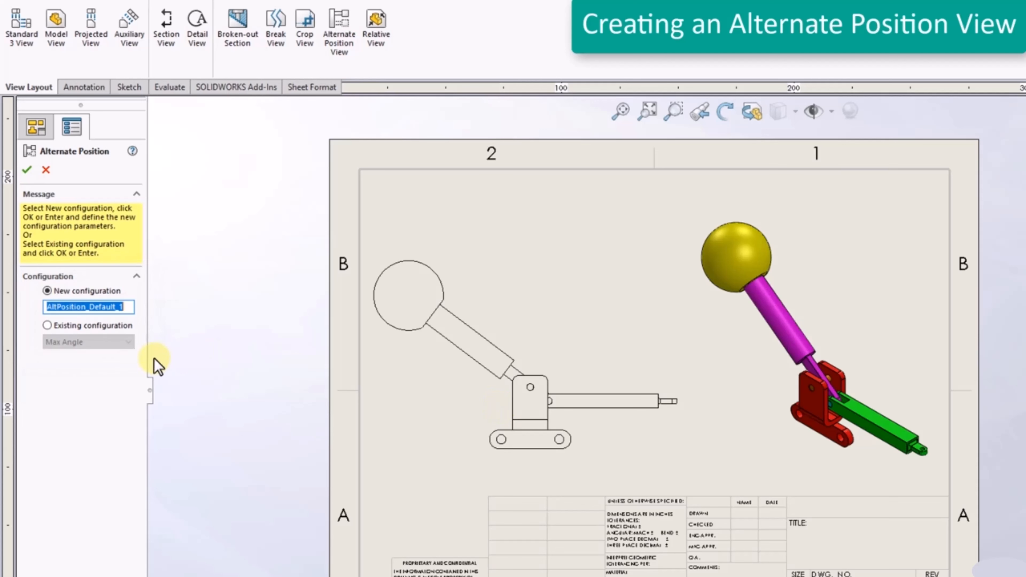
pyautogui.click(75, 328)
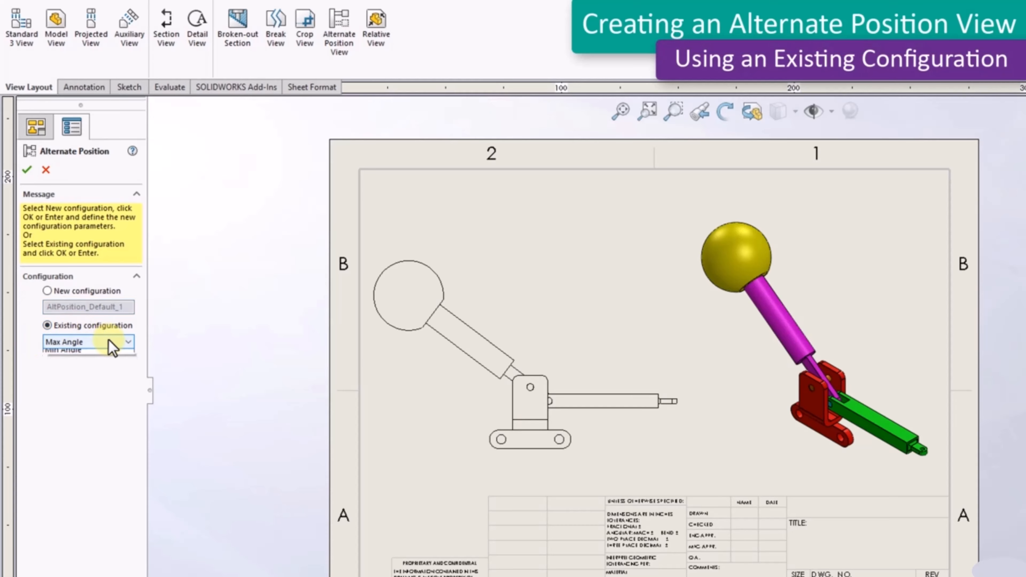
pyautogui.click(110, 344)
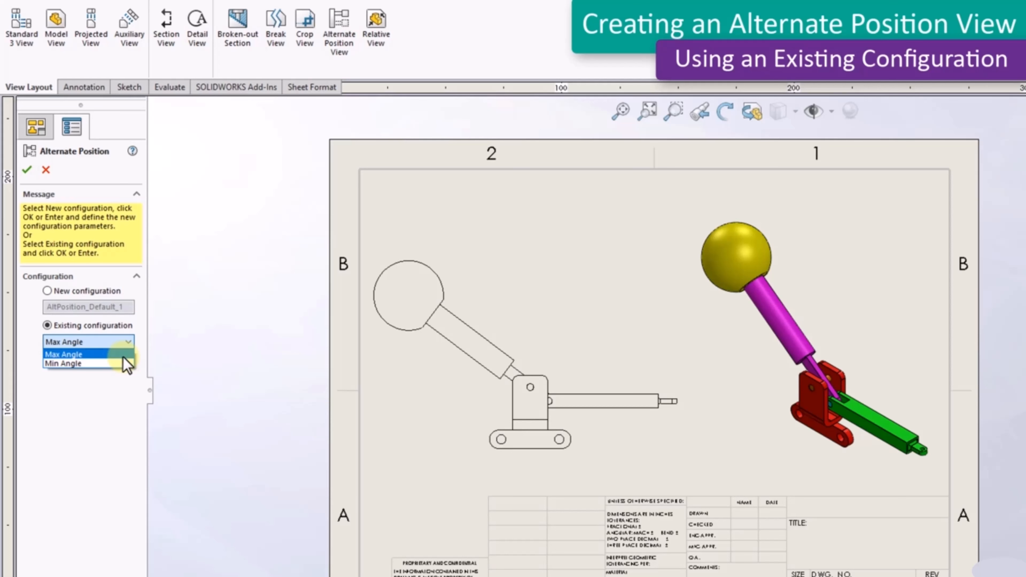
pyautogui.click(101, 355)
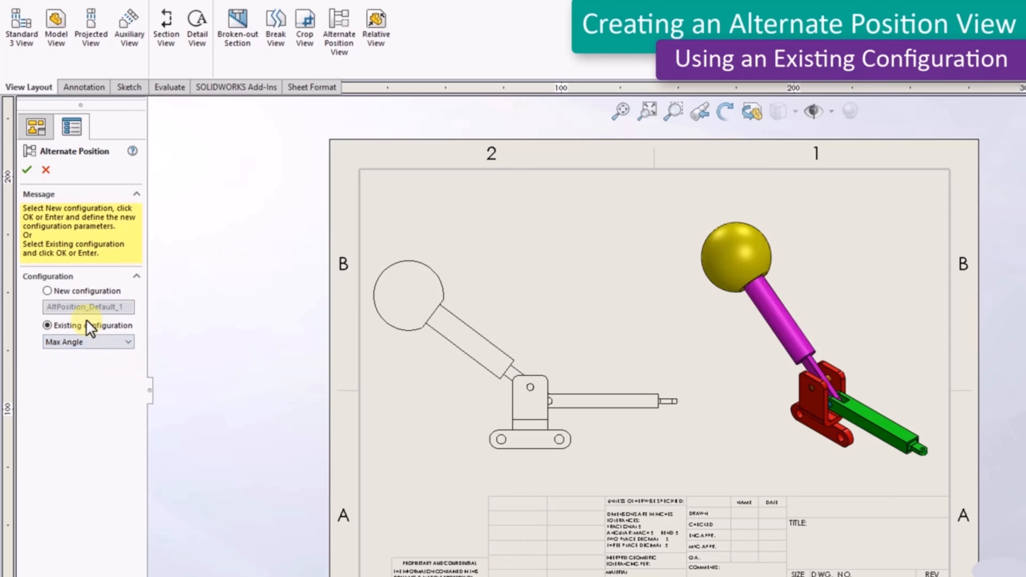
pyautogui.click(25, 171)
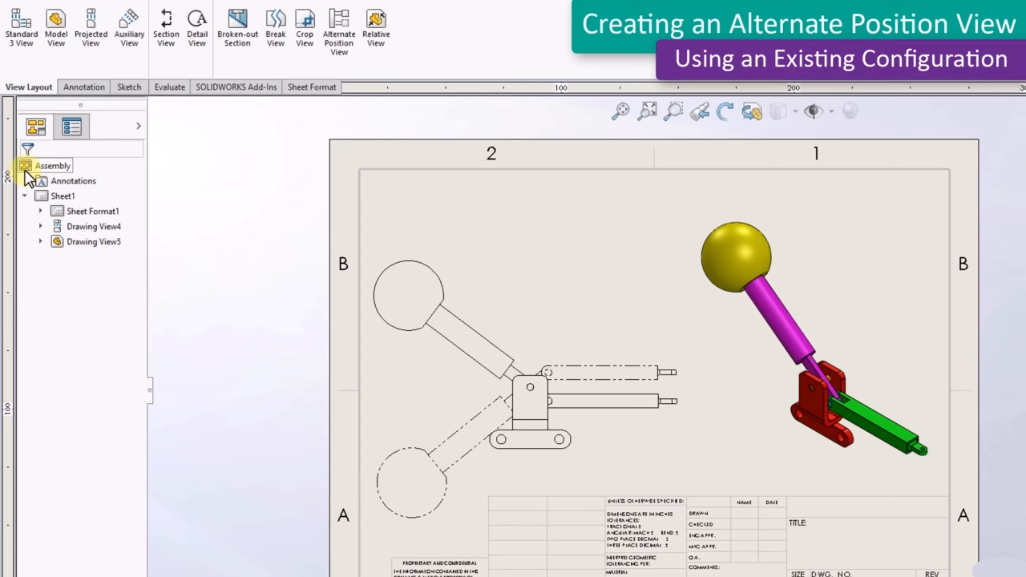
# Add a second Alternate Position View to the front view using the existing configuration Min Angle
pyautogui.click(330, 45)
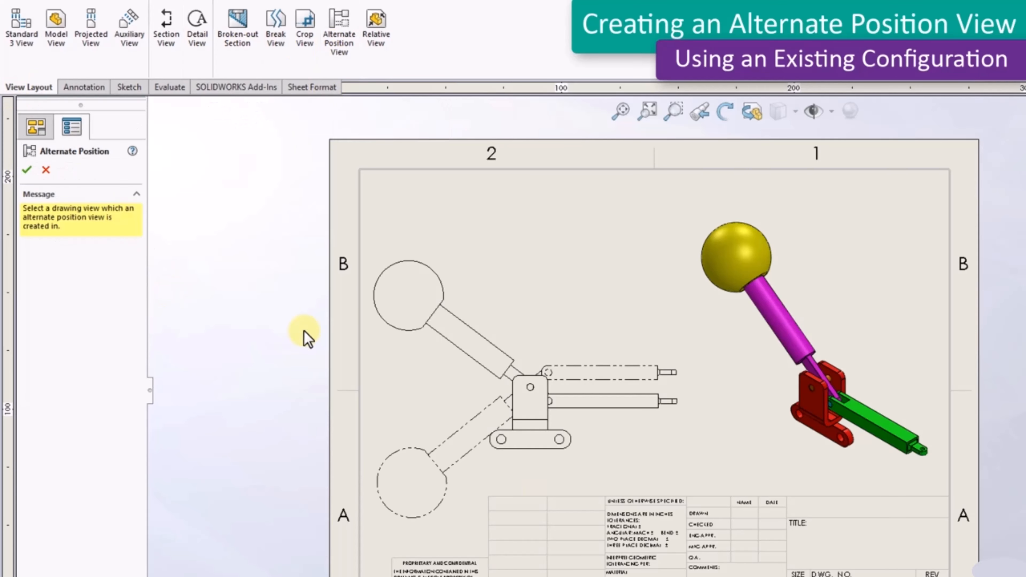
pyautogui.click(473, 348)
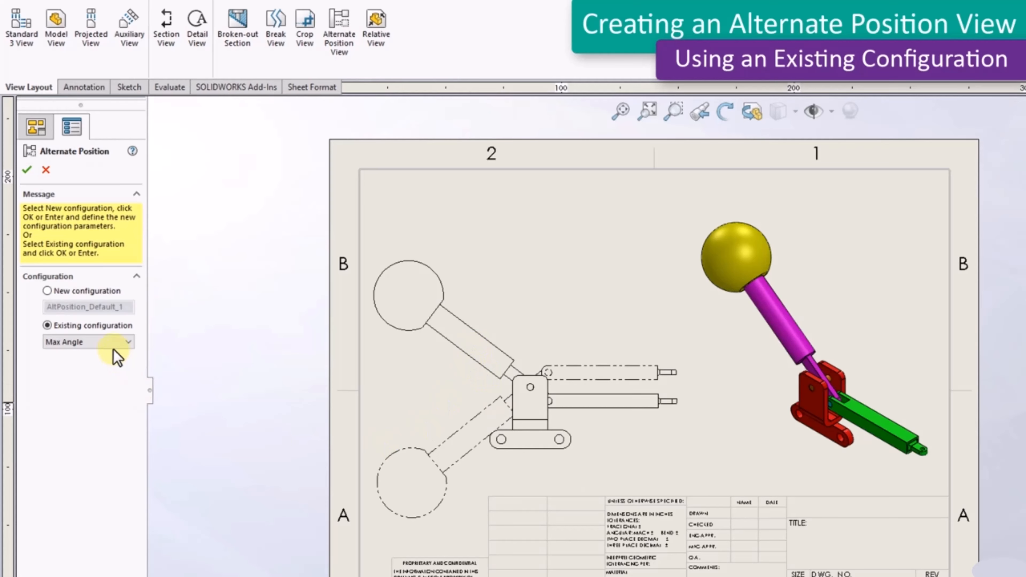
pyautogui.click(107, 343)
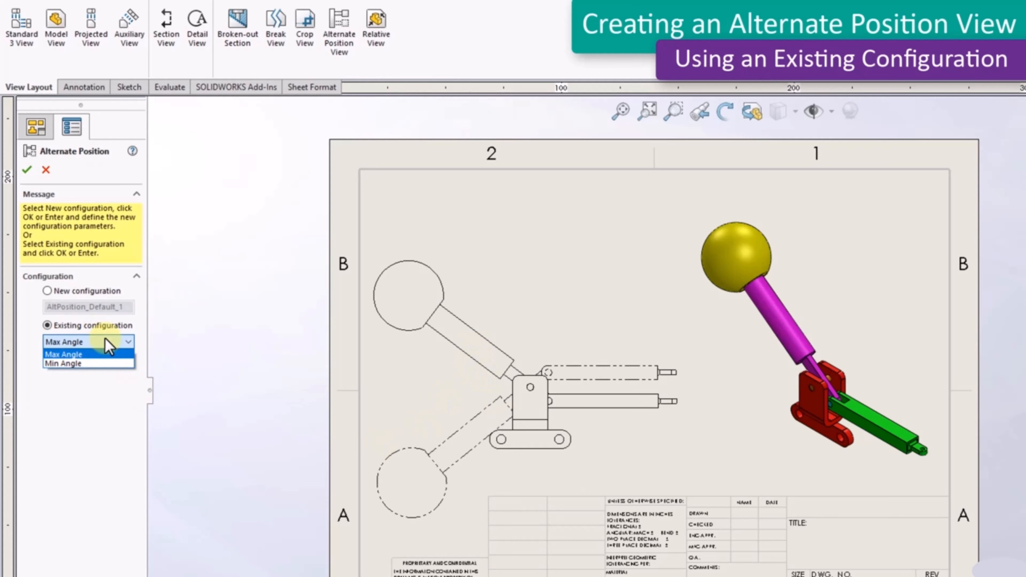
pyautogui.click(107, 363)
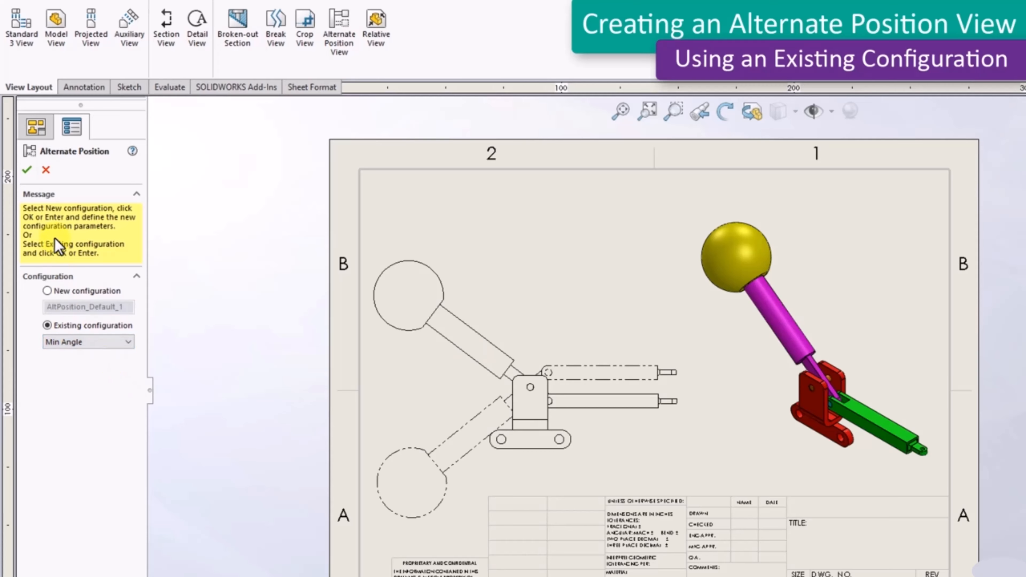
pyautogui.click(28, 171)
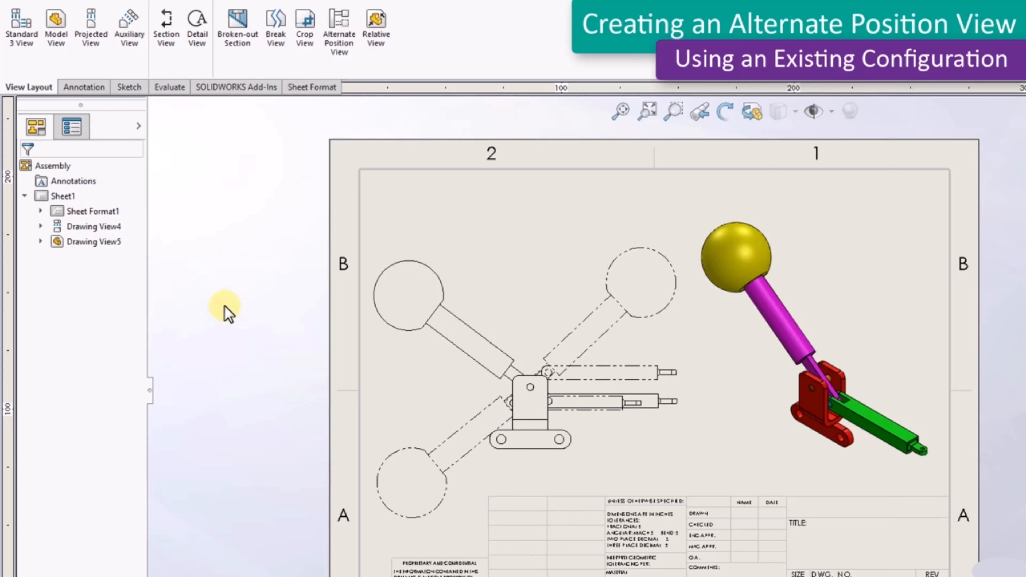
# Dimension the angle between the handles of the two alternate positions, placing the dimension across the original handle
pyautogui.click(90, 90)
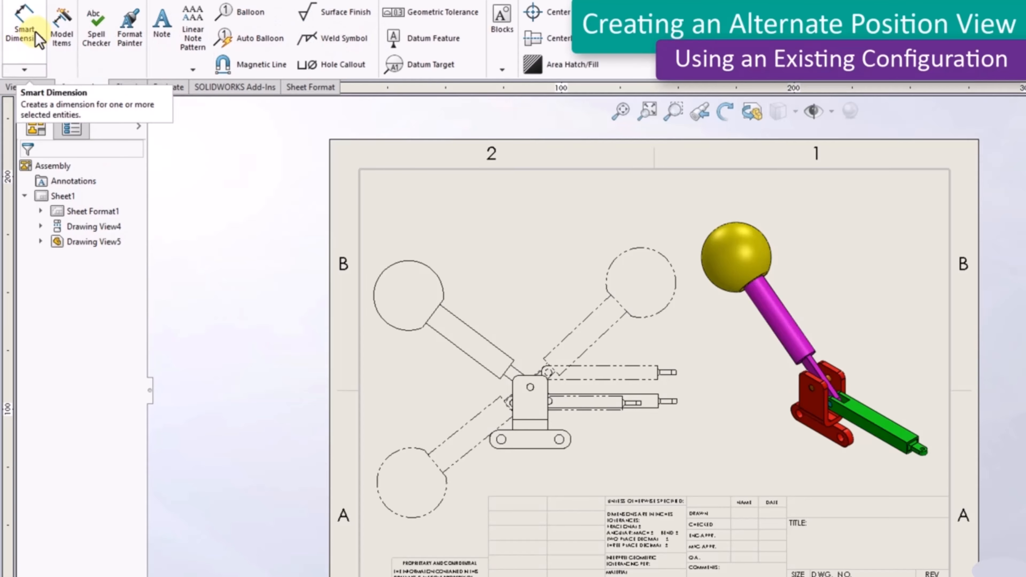
pyautogui.click(25, 32)
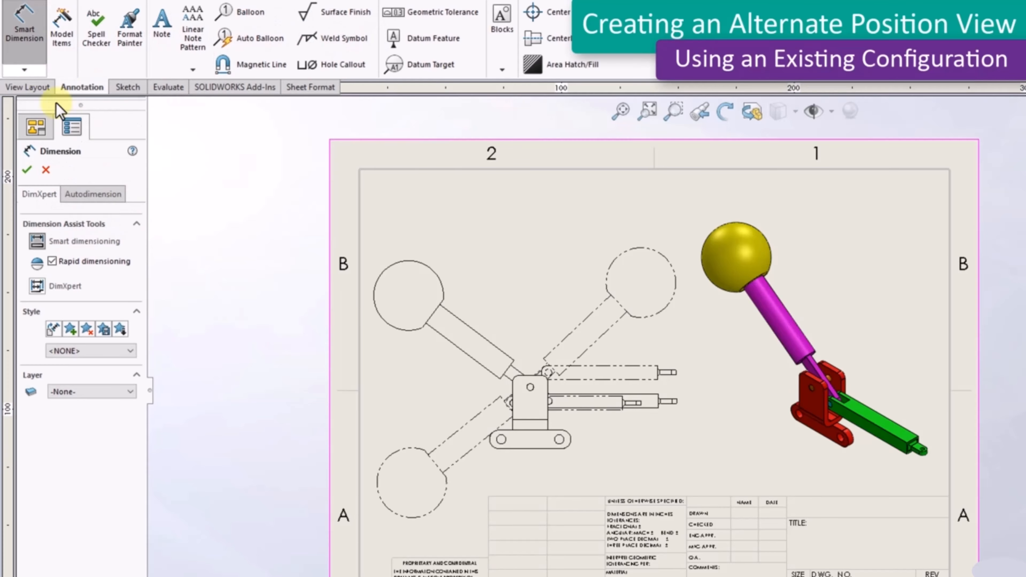
pyautogui.click(565, 347)
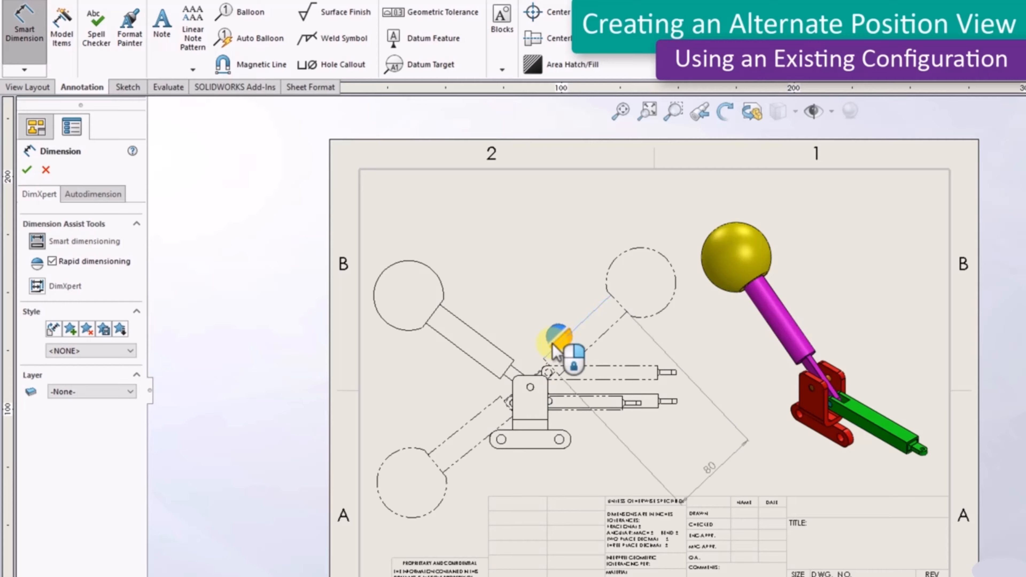
pyautogui.click(467, 423)
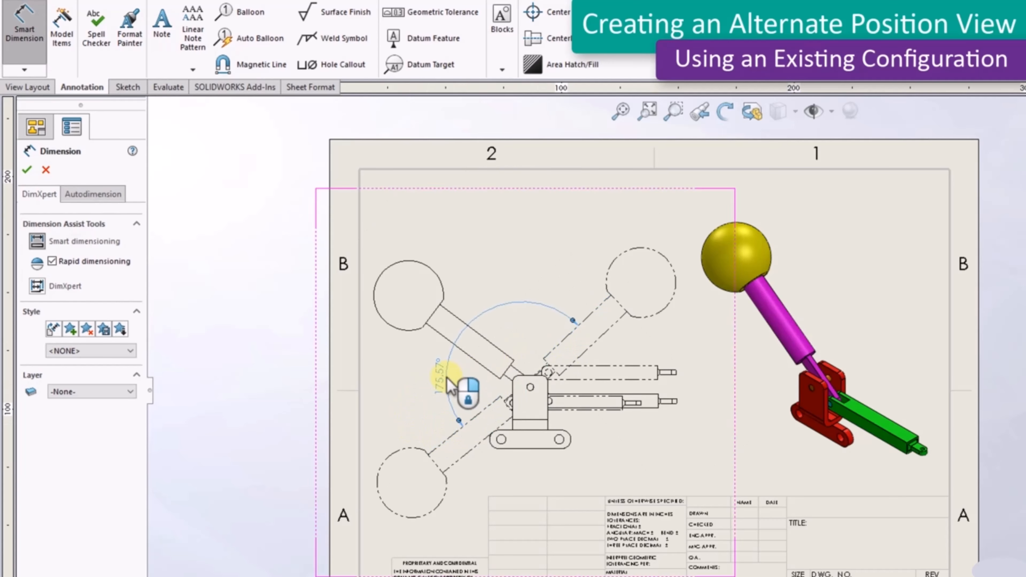
pyautogui.click(448, 378)
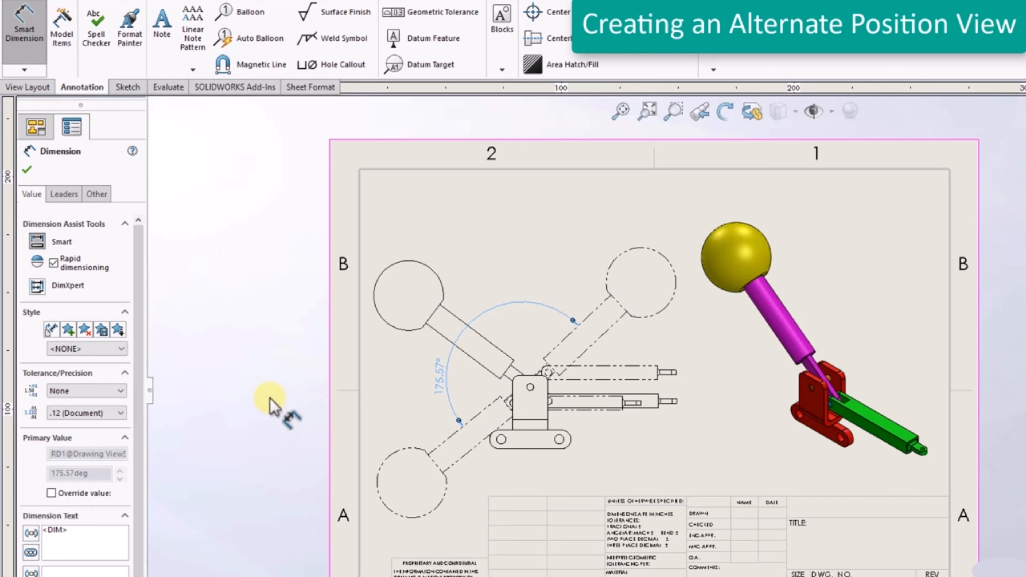
pyautogui.click(27, 37)
# Add an Alternate Position View to the front view from a new configuration named Test, with the ball-ended handle swung upright
pyautogui.click(28, 87)
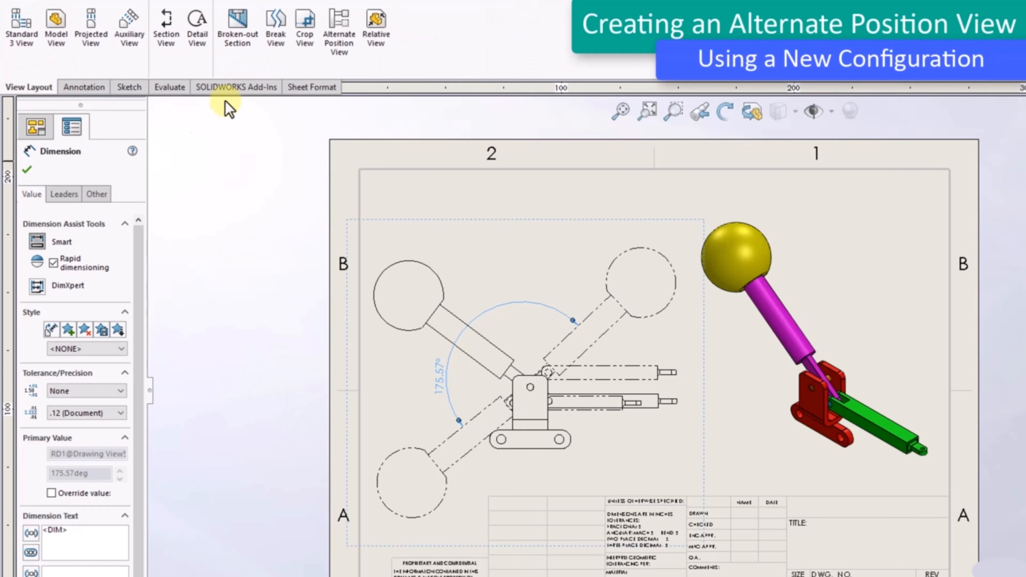
pyautogui.click(408, 151)
pyautogui.click(339, 33)
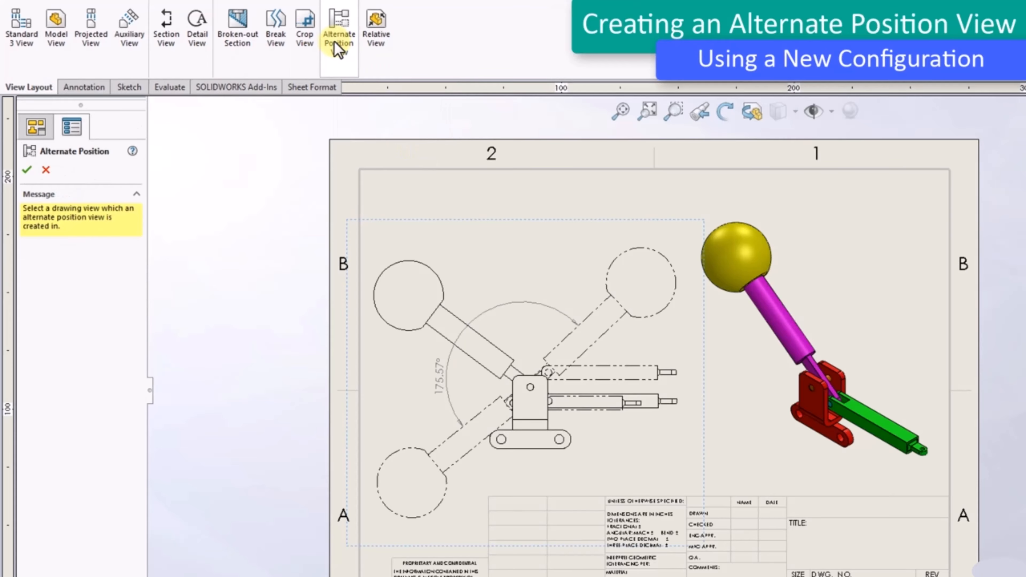
pyautogui.click(459, 269)
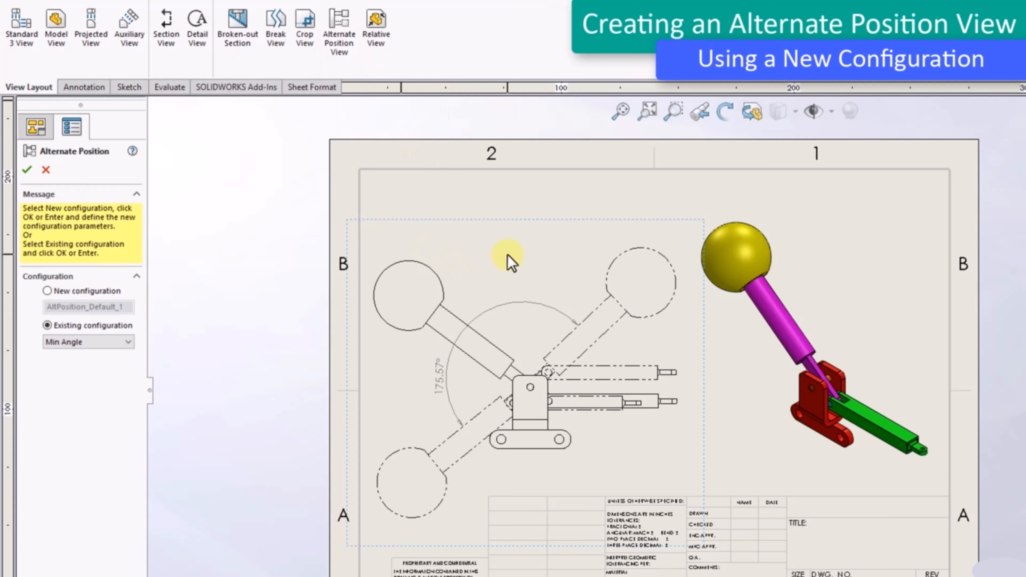
pyautogui.click(92, 293)
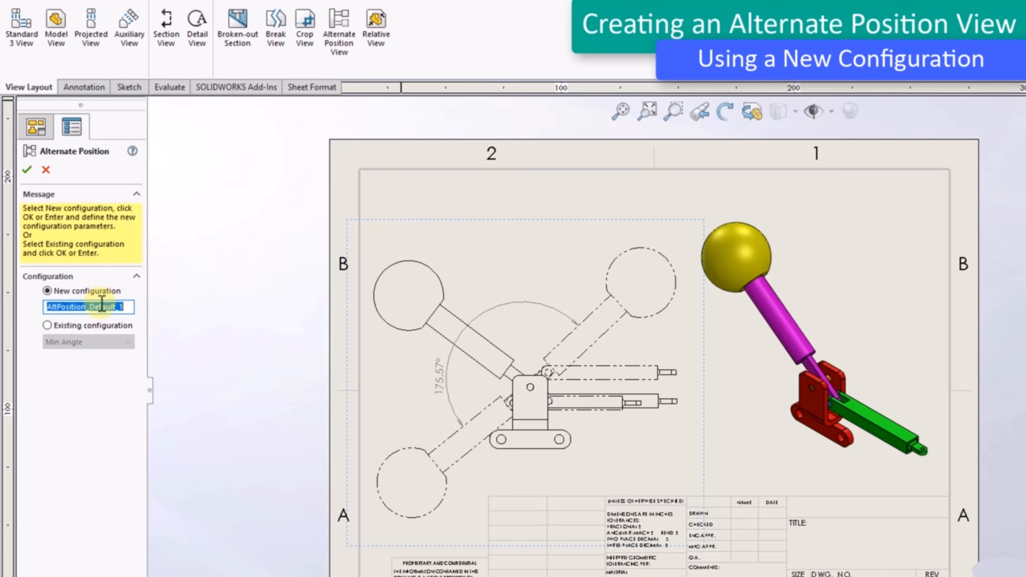
pyautogui.write('Test')
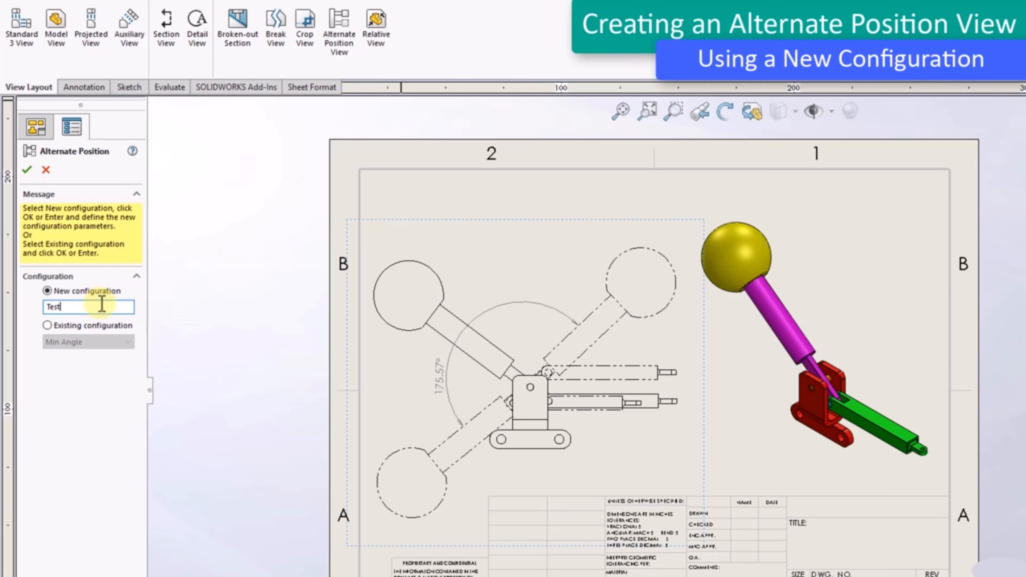
pyautogui.click(29, 173)
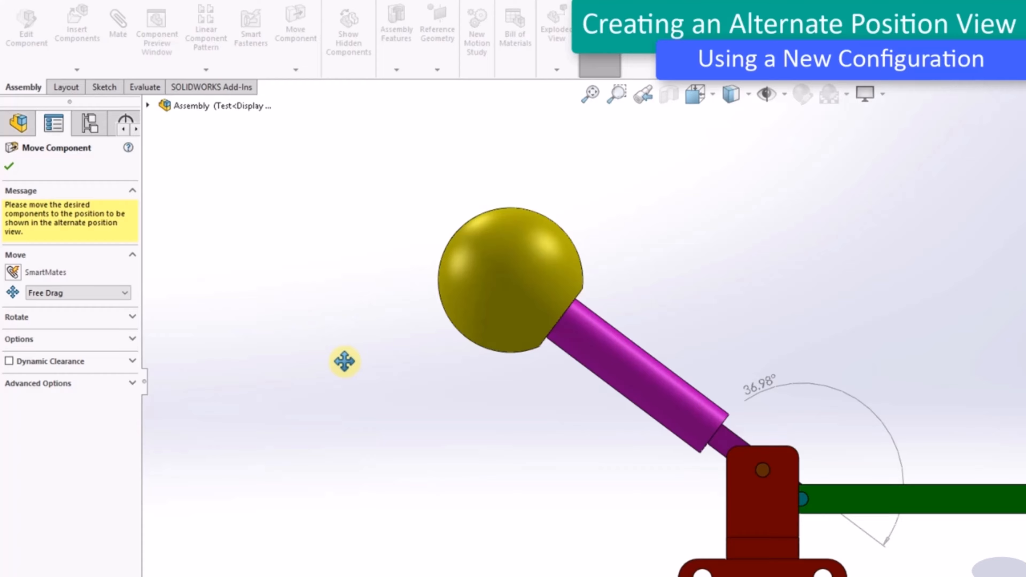
pyautogui.moveTo(644, 388); pyautogui.dragTo(725, 396)
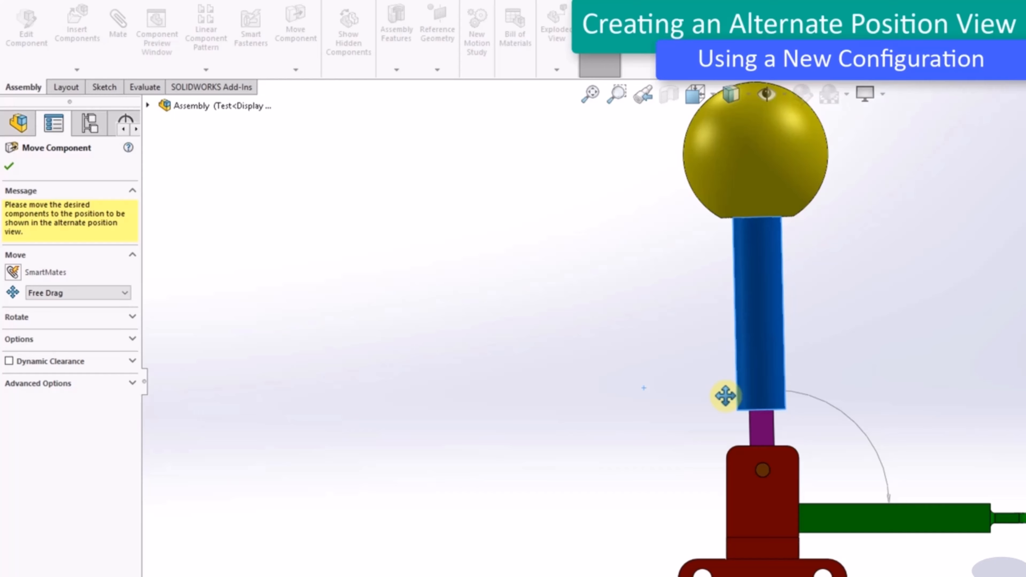
pyautogui.click(10, 166)
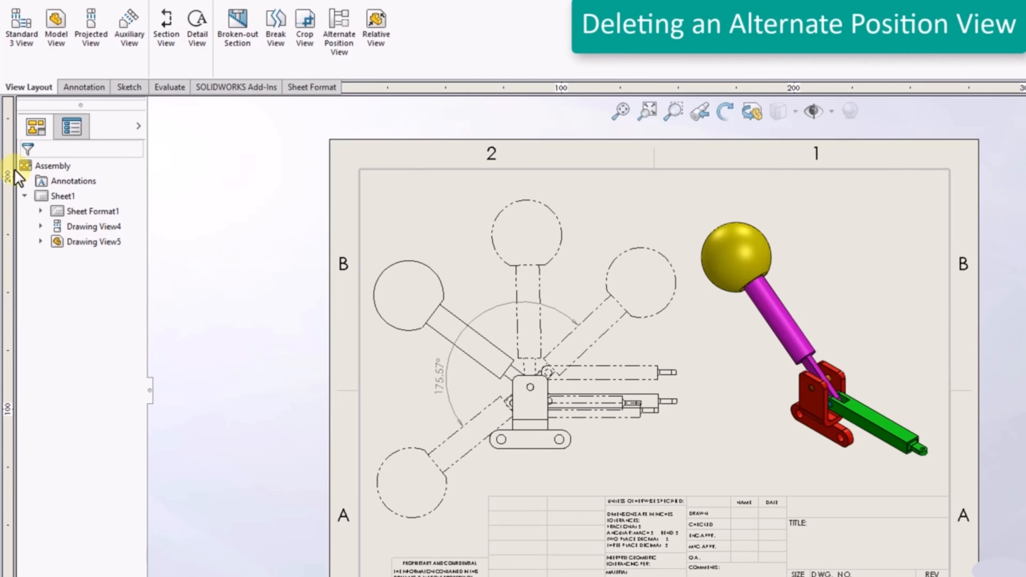
# Delete the alternate position showing the upright handle and rebuild the drawing
pyautogui.click(562, 248)
pyautogui.press('Delete')
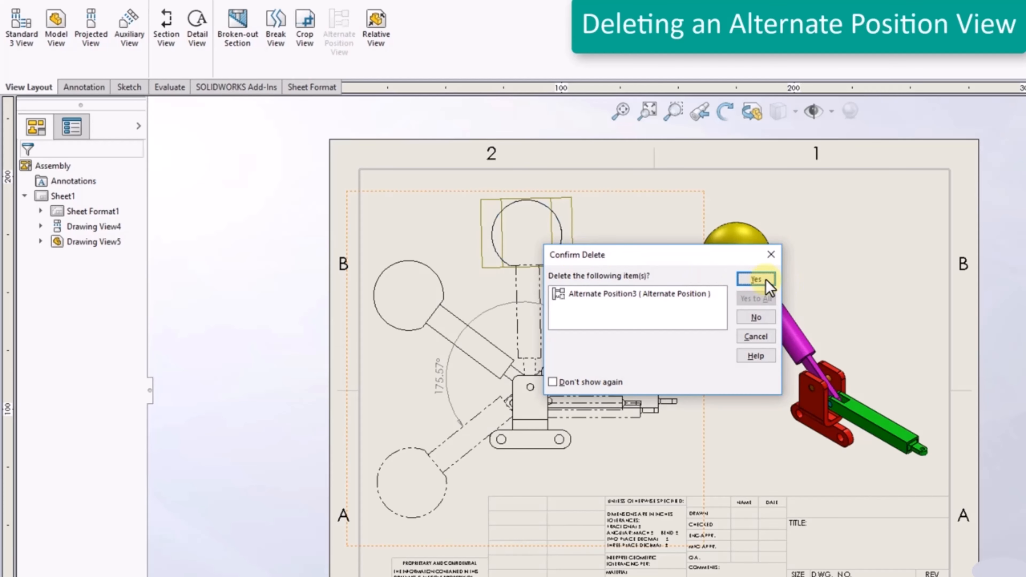
pyautogui.click(756, 279)
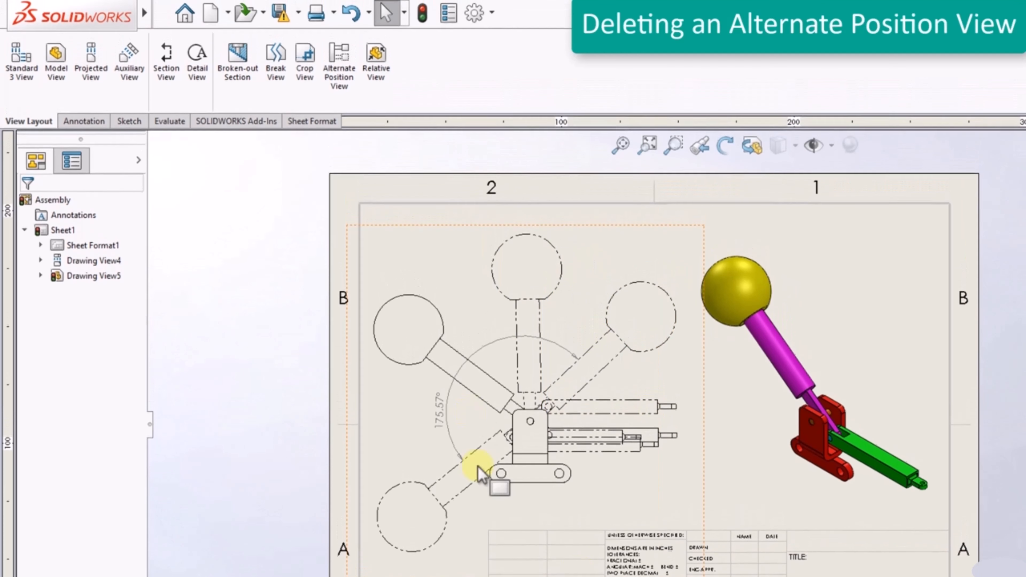
pyautogui.click(457, 266)
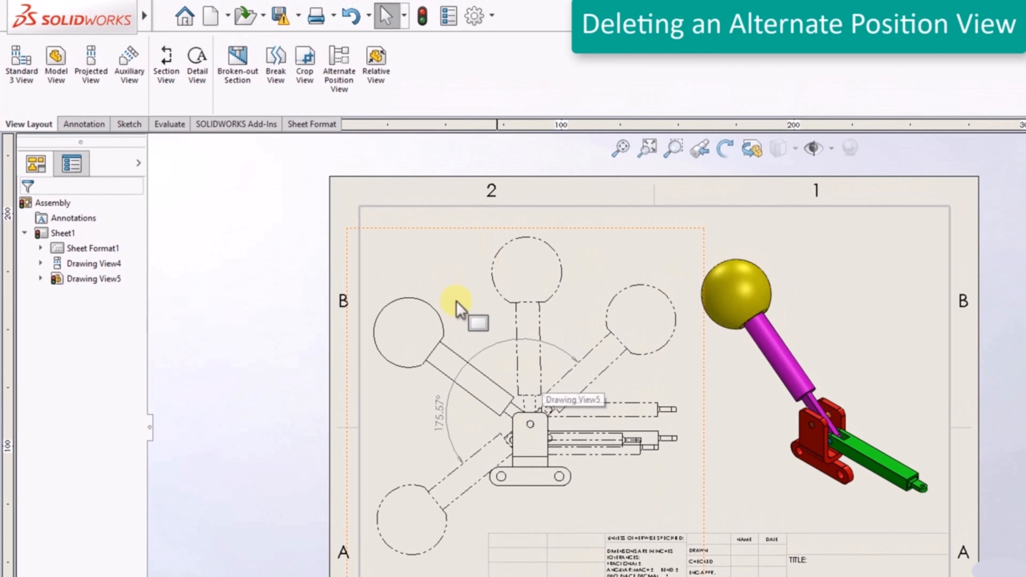
pyautogui.click(424, 16)
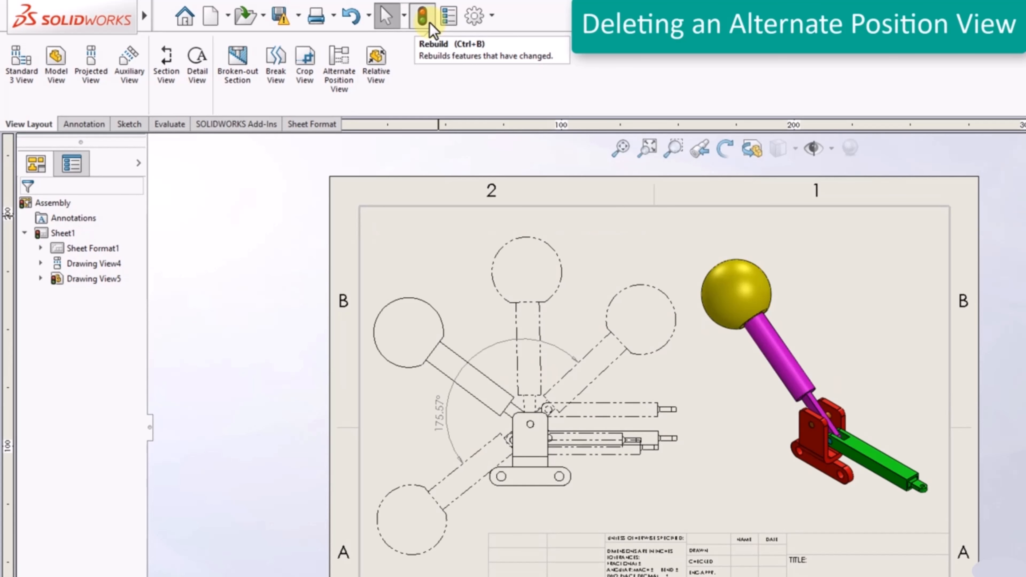
pyautogui.click(208, 355)
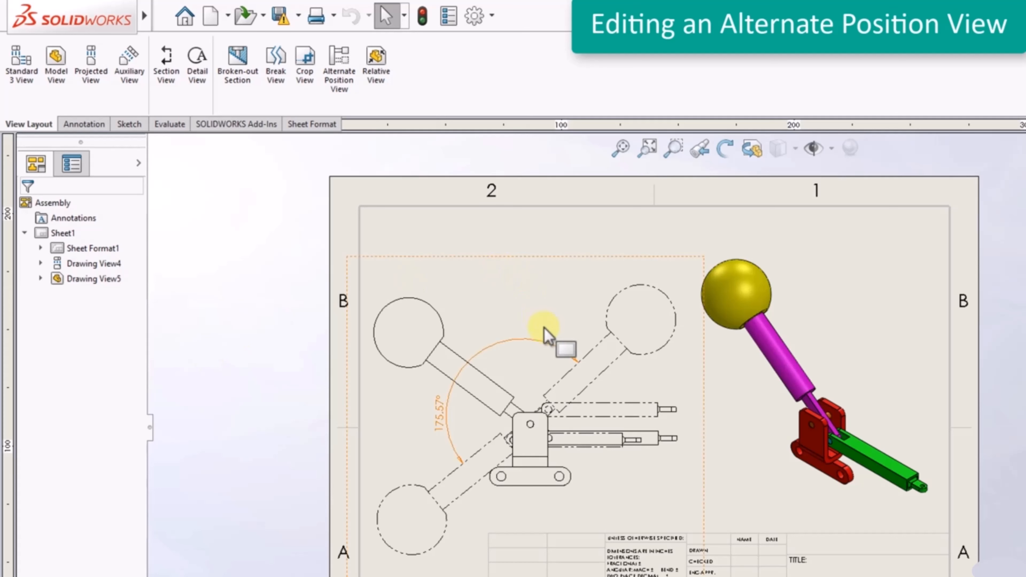
# Hide the Min Angle alternate position, Alternate Position2, in the front view
pyautogui.rightClick(646, 361)
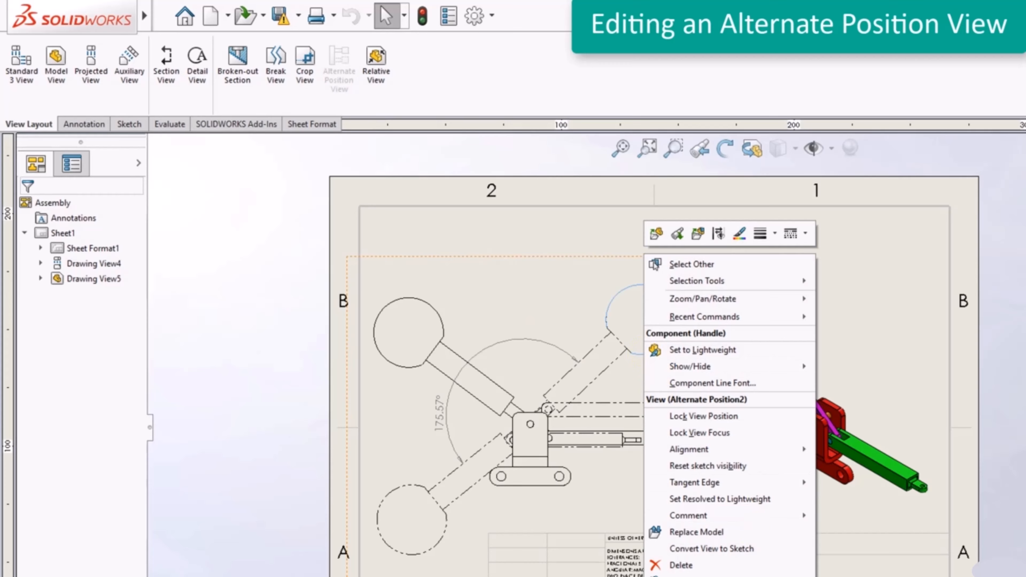
pyautogui.click(693, 576)
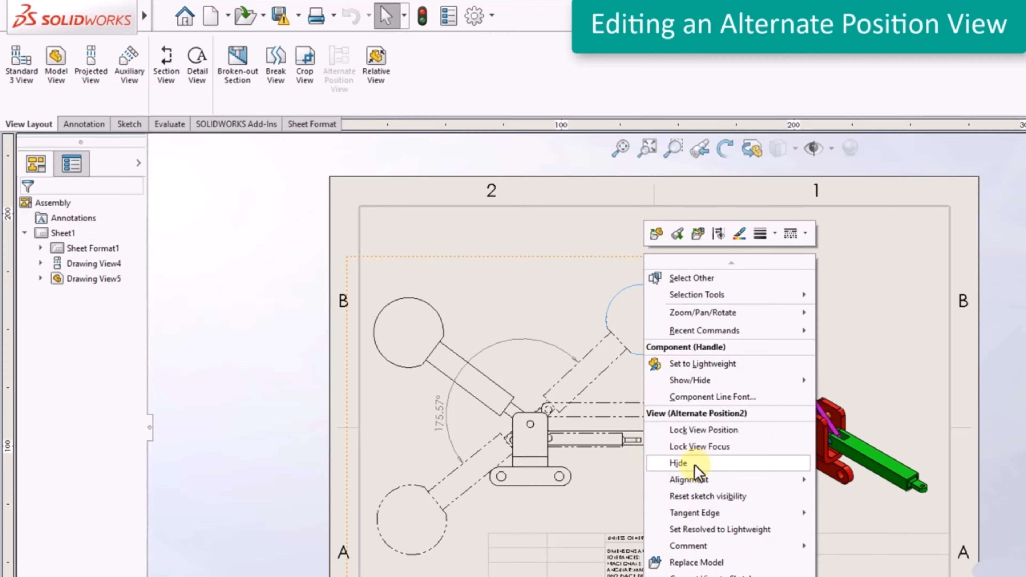
pyautogui.click(728, 463)
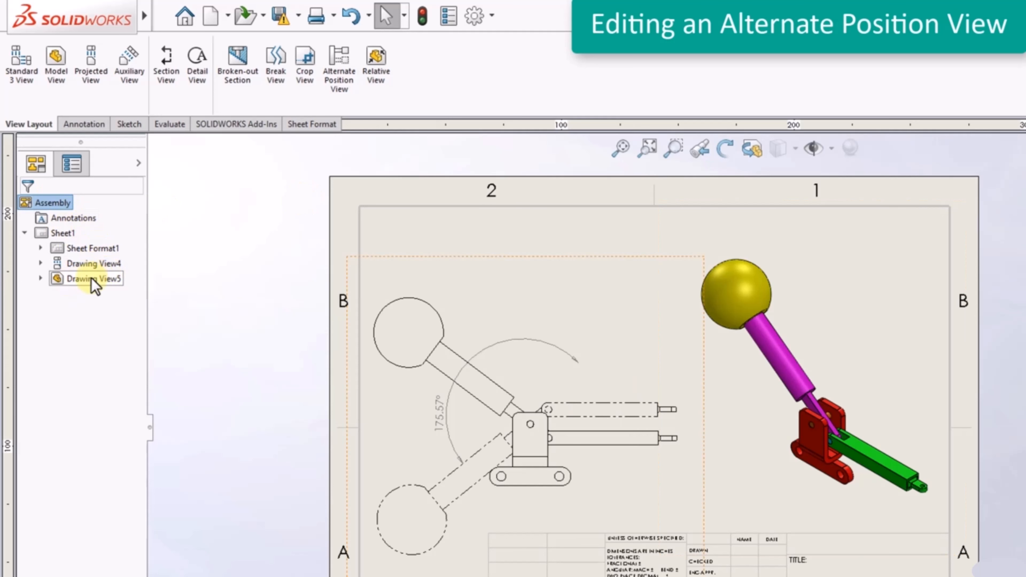
# Show the hidden Alternate Position2 under Drawing View5 again
pyautogui.click(41, 279)
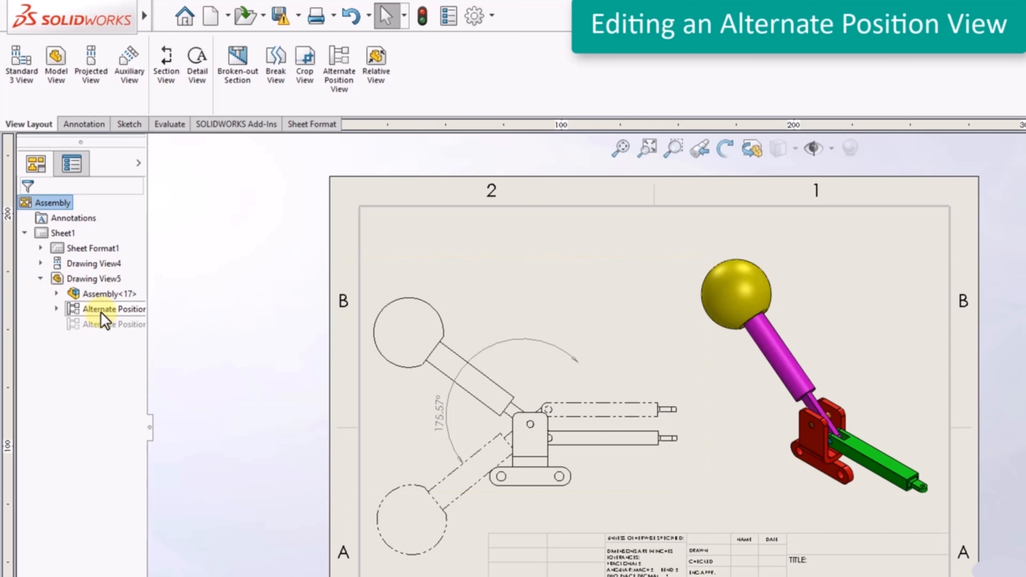
pyautogui.rightClick(105, 330)
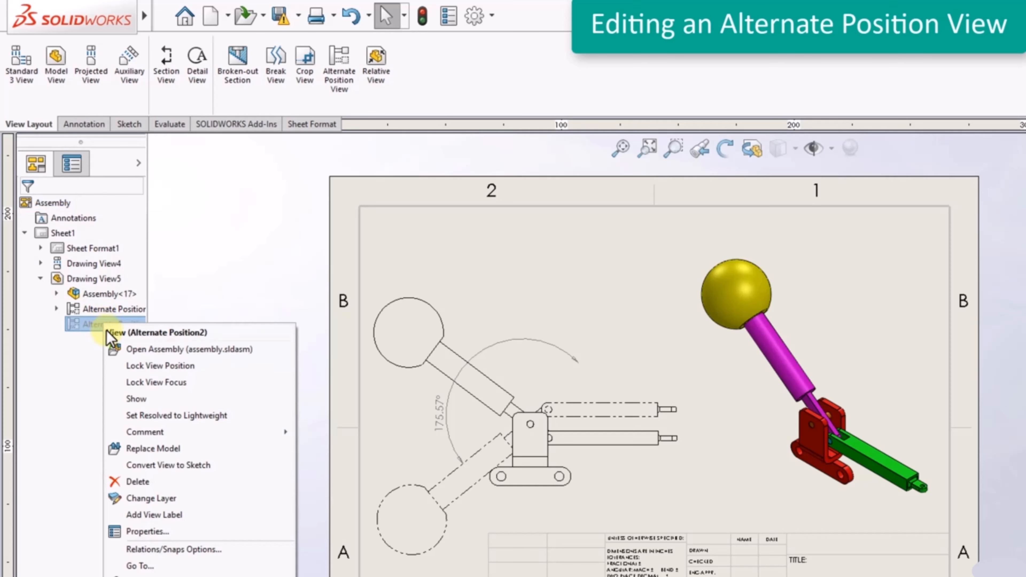
pyautogui.click(157, 398)
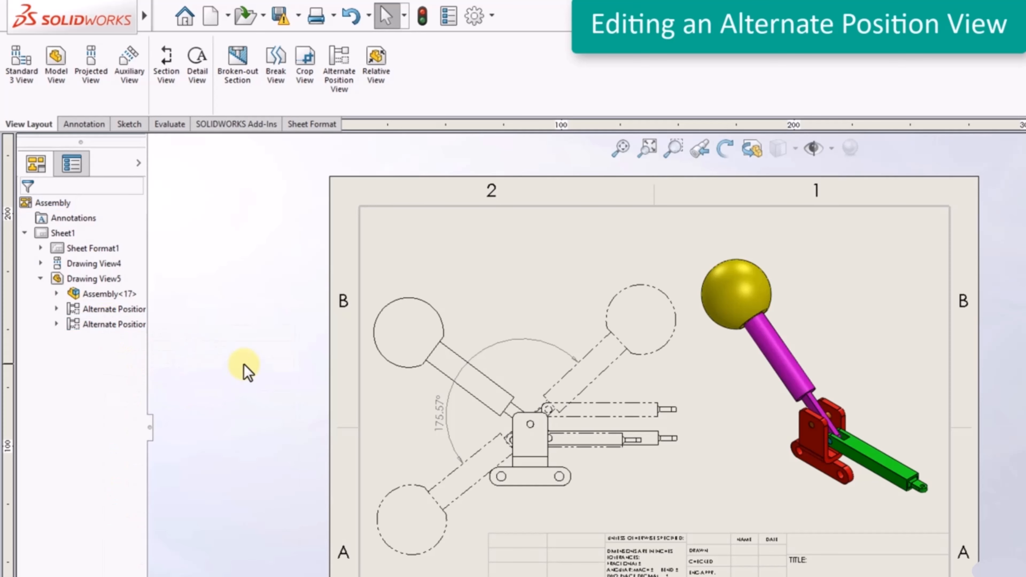